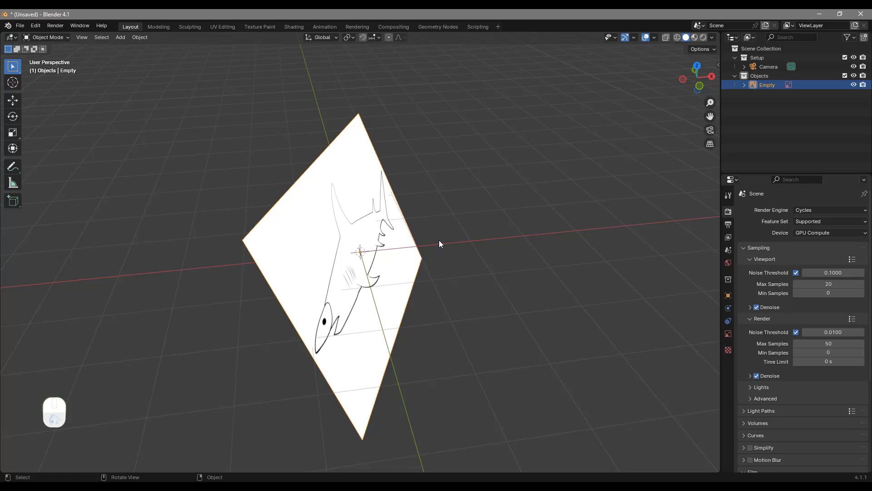
# Step: Clear the rotation of the side-view shark reference image and stand it upright by rotating it 90° around the global X axis
pyautogui.hotkey('alt', 'r')
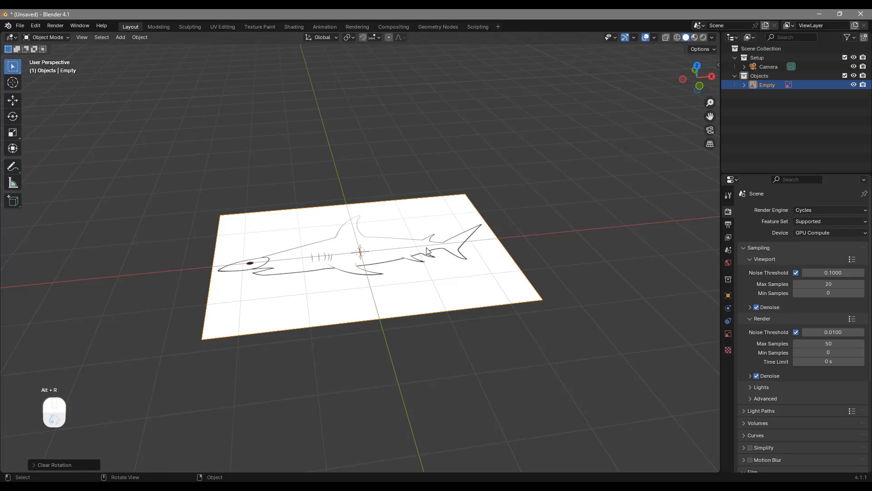
pyautogui.moveTo(430, 250); pyautogui.dragTo(507, 246, button='middle')
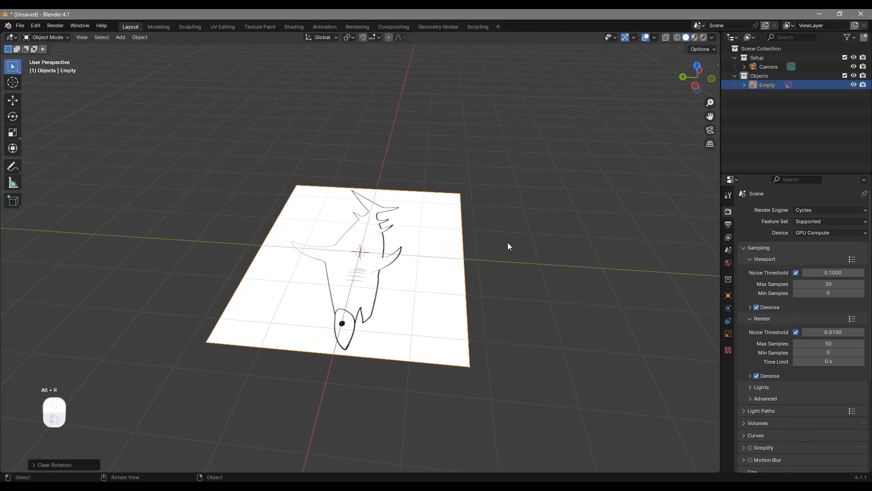
pyautogui.write('rx90')
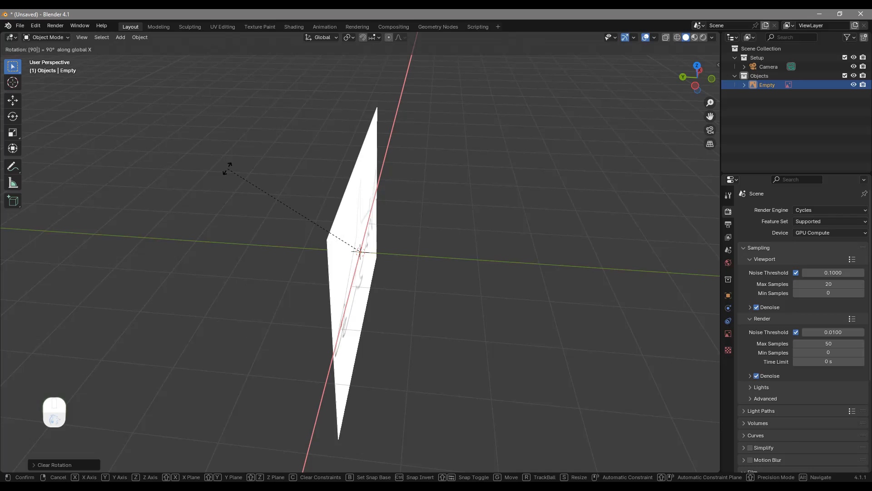
pyautogui.press('Return')
pyautogui.moveTo(227, 168); pyautogui.dragTo(382, 262, button='middle')
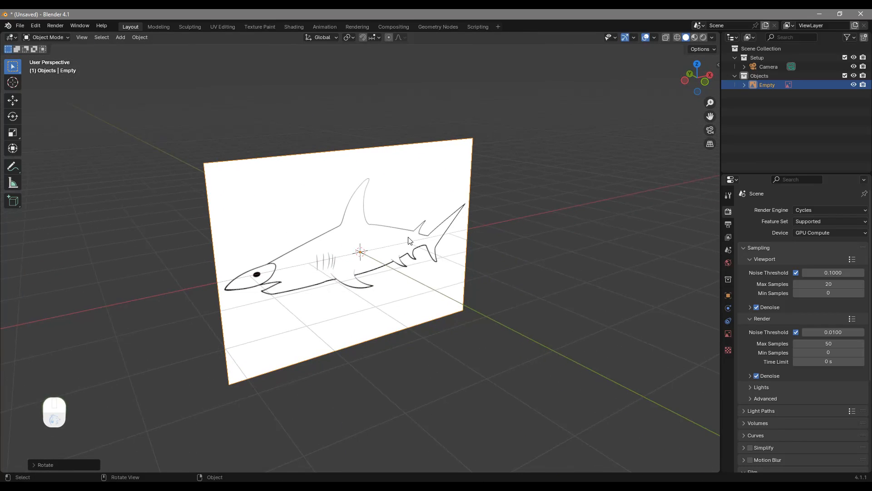
# Step: Add the front-view hammerhead shark drawing as a second reference image
pyautogui.hotkey('shift', 'a')
pyautogui.moveTo(464, 222)
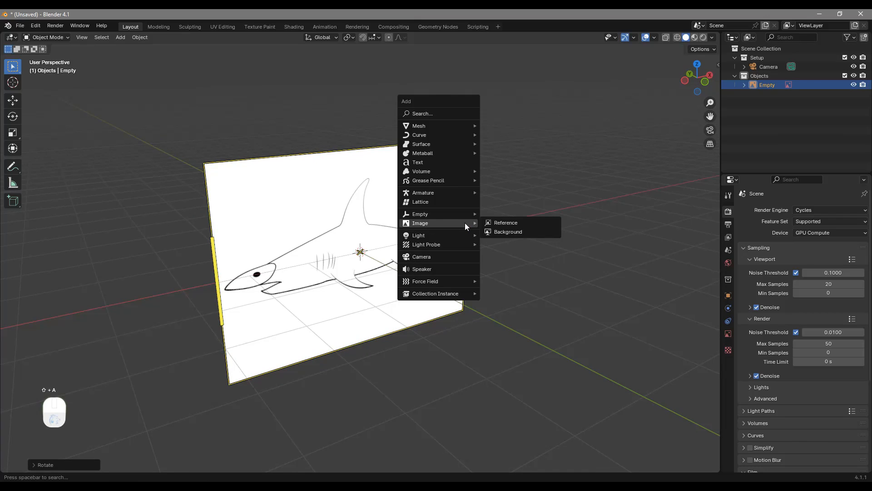
pyautogui.click(499, 223)
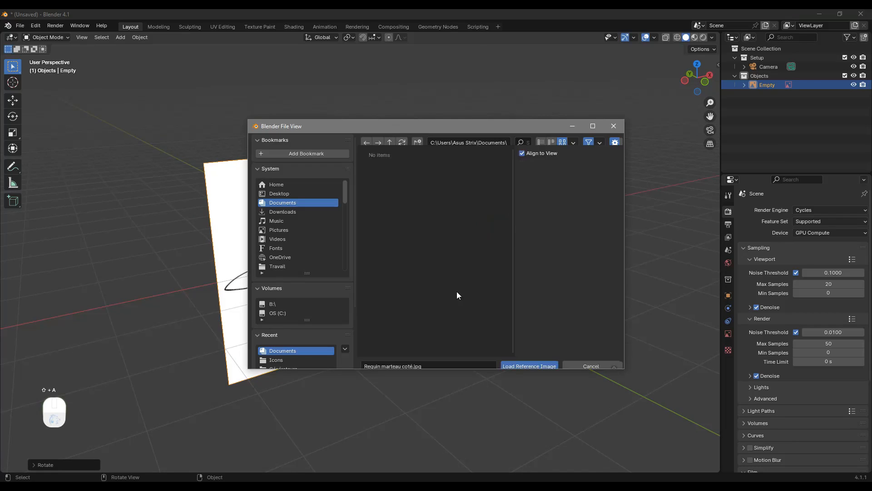
pyautogui.scroll(-2, 454, 284)
pyautogui.doubleClick(386, 313)
pyautogui.moveTo(385, 314); pyautogui.dragTo(509, 293, button='middle')
# Step: Clear the front-view reference image's rotation and rotate it 90° around the global X axis
pyautogui.hotkey('alt', 'r')
pyautogui.moveTo(524, 263); pyautogui.dragTo(560, 286, button='middle')
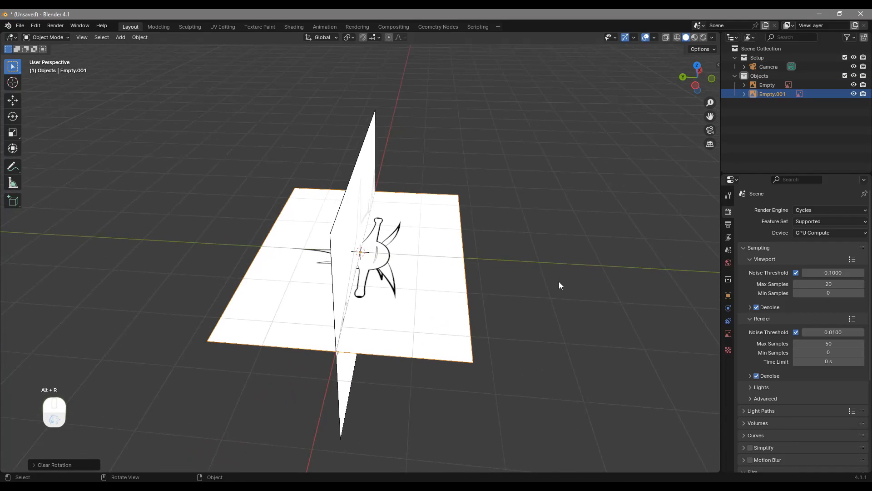
pyautogui.press('r')
pyautogui.press('x')
pyautogui.press('9')
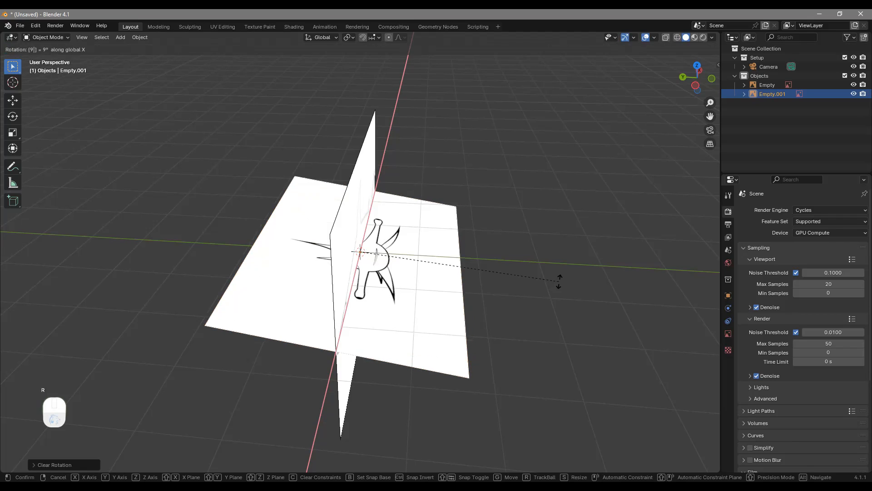
pyautogui.press('0')
pyautogui.press('Return')
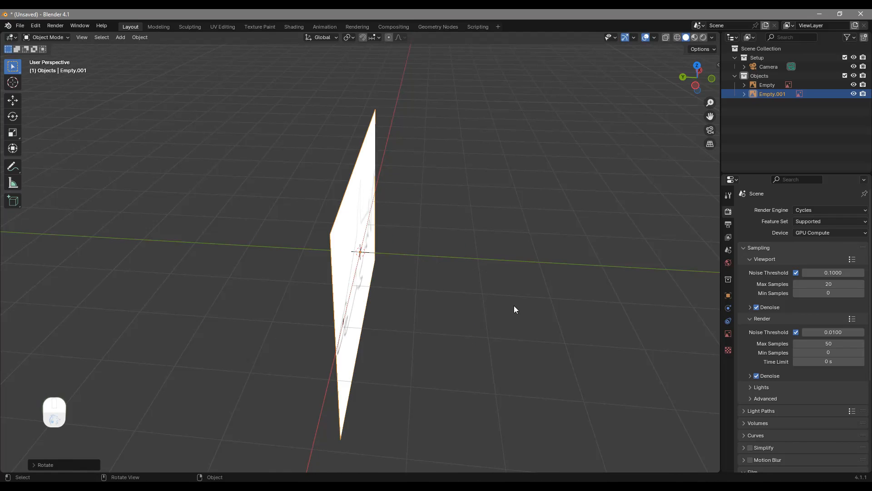
# Step: Rotate the front-view reference image 90° around the global Z axis so it crosses the side view perpendicularly
pyautogui.press('r')
pyautogui.press('z')
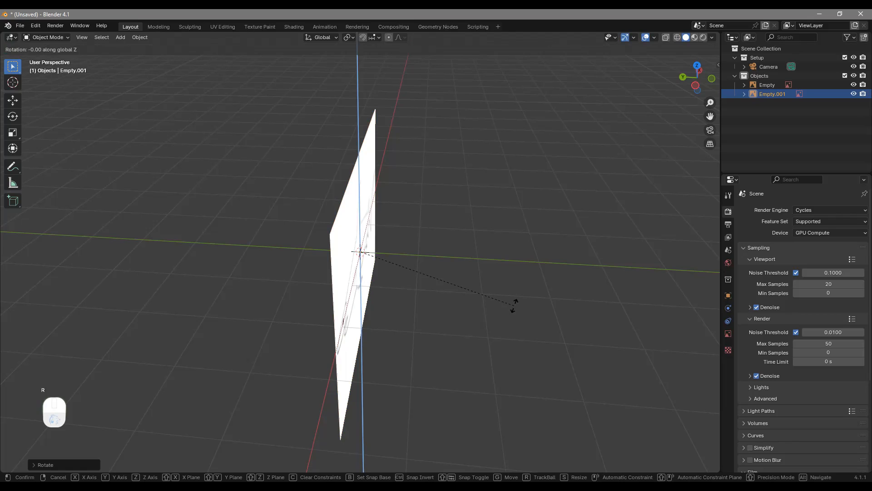
pyautogui.press('9')
pyautogui.press('0')
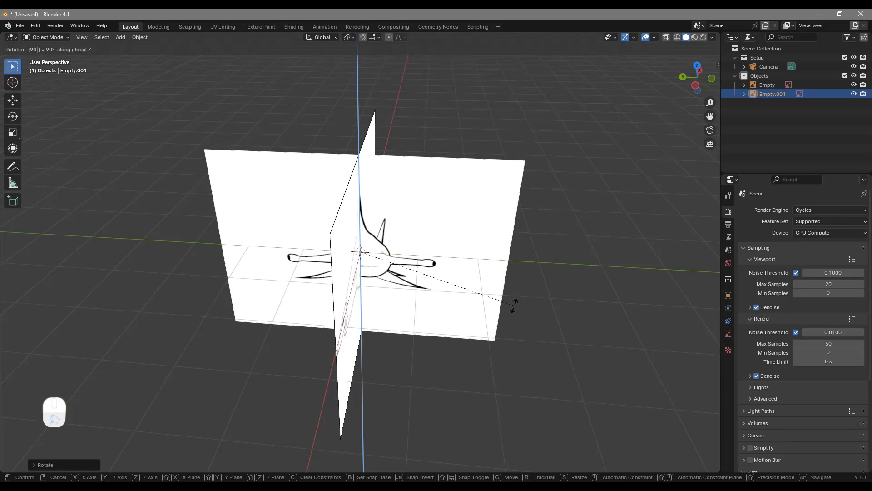
pyautogui.press('Return')
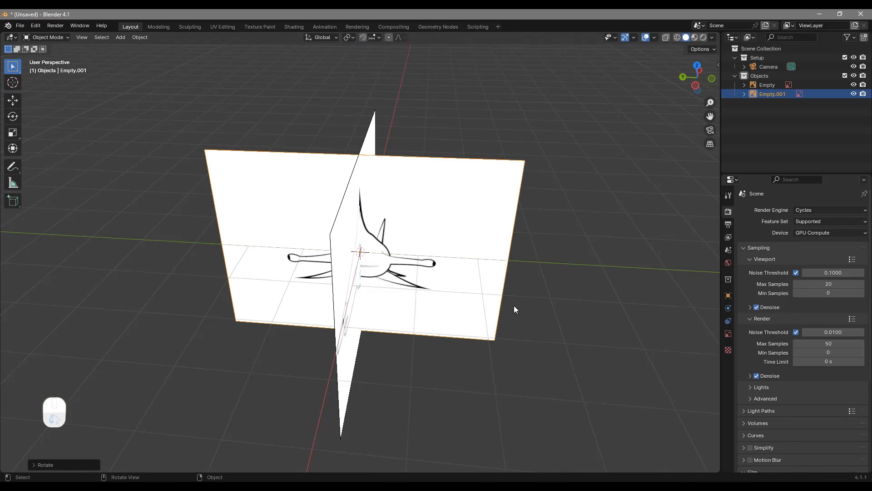
# Step: Move the front-view reference image about 2.98 m along the X axis, beyond the shark's tail, and hide it
pyautogui.moveTo(531, 274); pyautogui.dragTo(533, 241, button='middle')
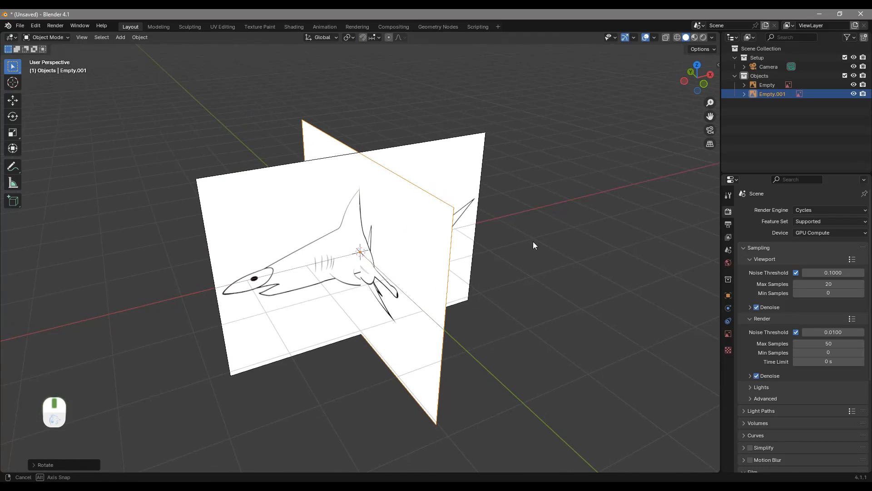
pyautogui.press('g')
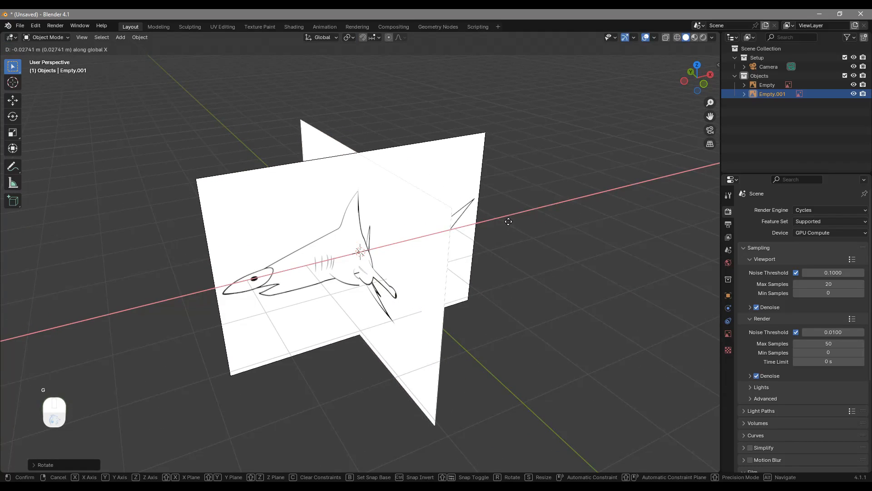
pyautogui.press('x')
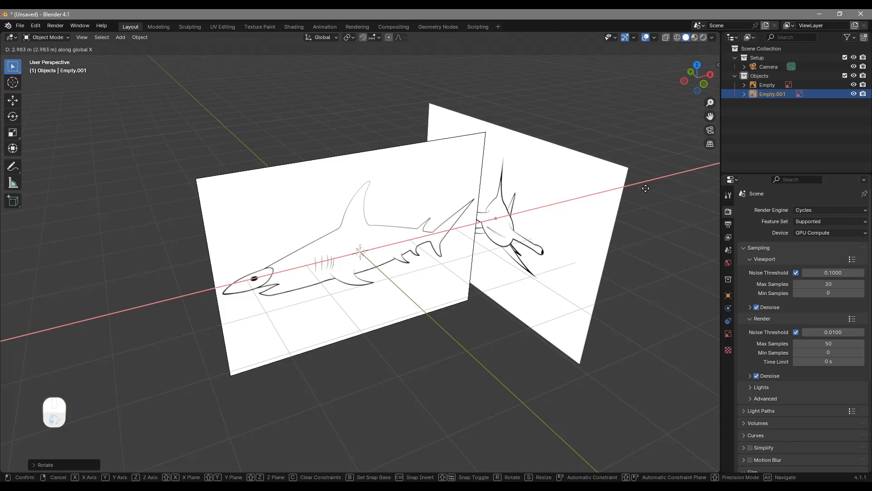
pyautogui.click(645, 188)
pyautogui.moveTo(460, 258); pyautogui.dragTo(612, 166, button='middle')
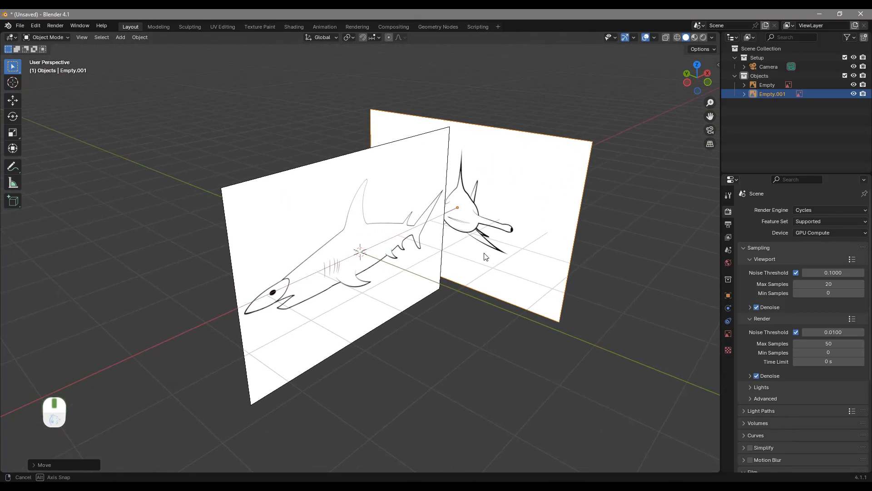
pyautogui.click(853, 94)
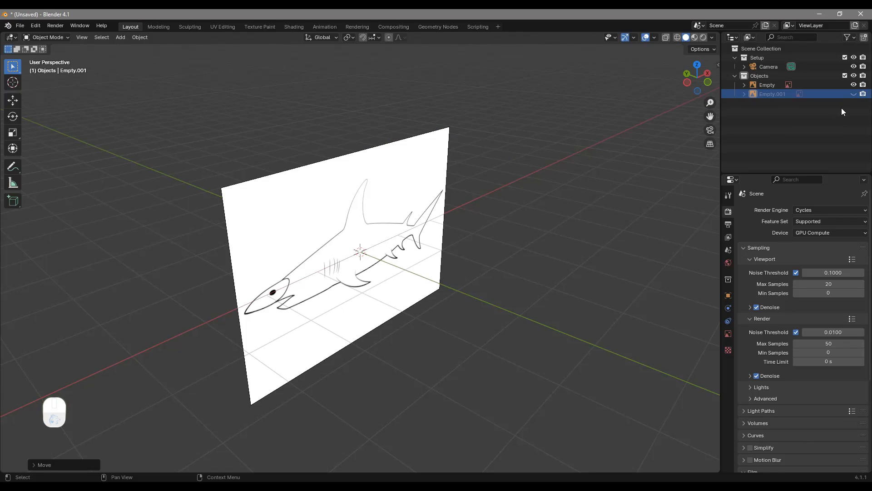
# Step: Add a mesh plane at the centre of the side-view drawing and rotate it 90° around the X axis
pyautogui.moveTo(549, 159); pyautogui.dragTo(438, 210, button='middle')
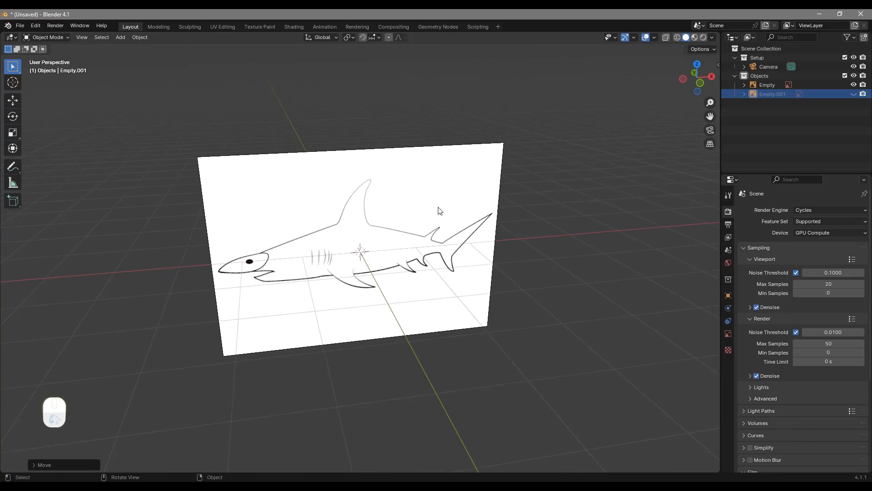
pyautogui.moveTo(422, 286); pyautogui.dragTo(380, 265, button='middle')
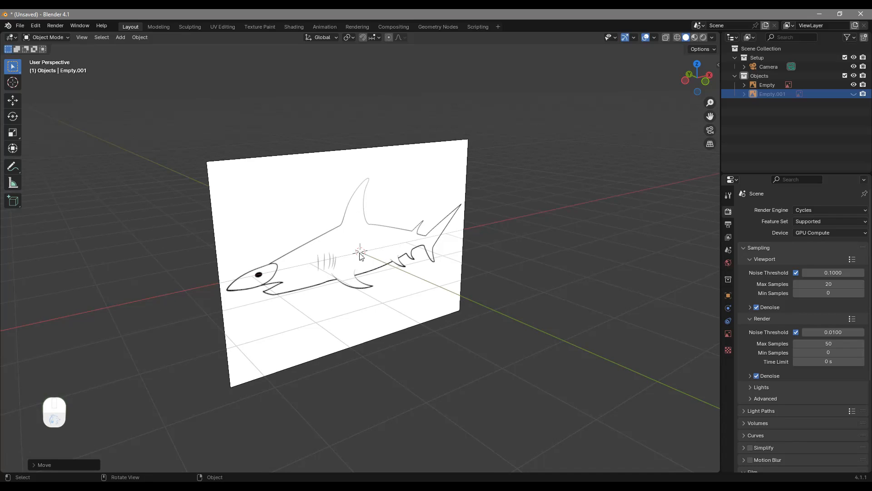
pyautogui.hotkey('shift', 'a')
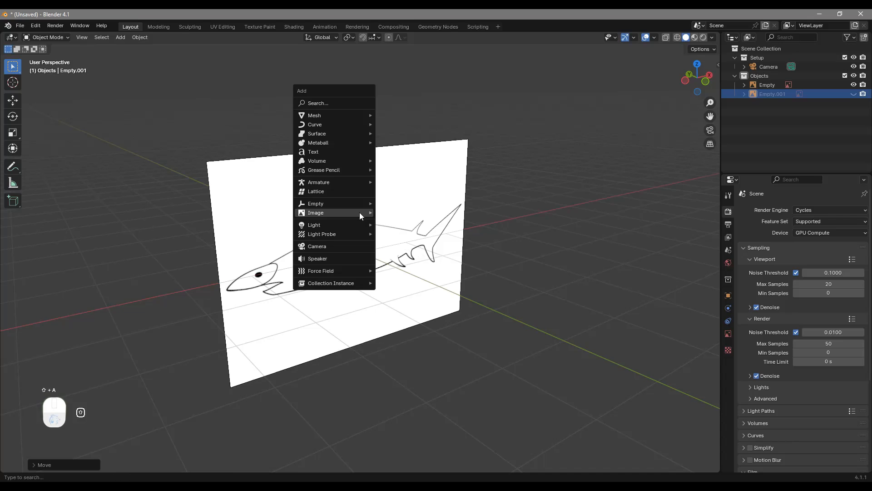
pyautogui.click(383, 115)
pyautogui.moveTo(403, 260); pyautogui.dragTo(486, 252, button='middle')
pyautogui.write('rx90')
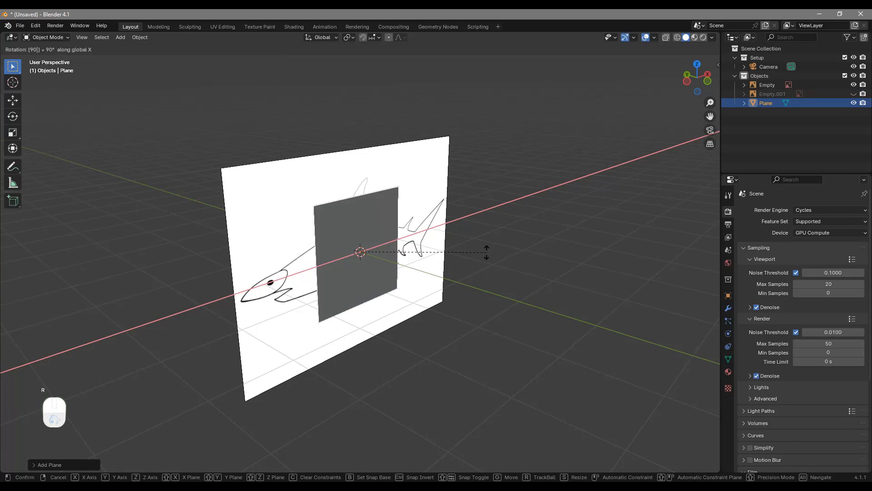
pyautogui.press('Return')
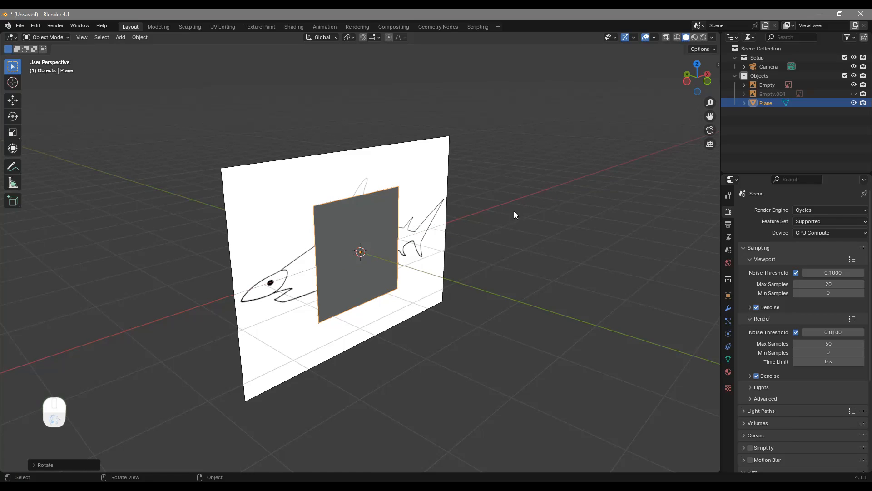
# Step: Apply the rotation and scale of the upright plane
pyautogui.scroll(4, 435, 238)
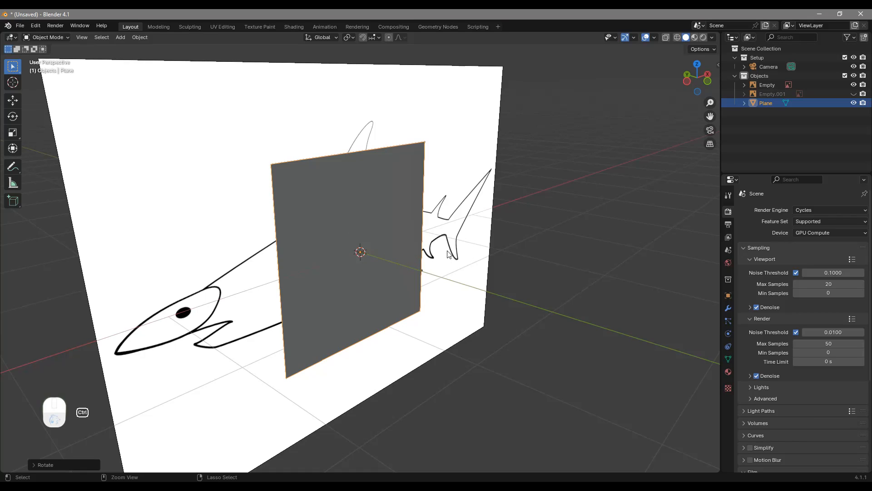
pyautogui.hotkey('ctrl', 'a')
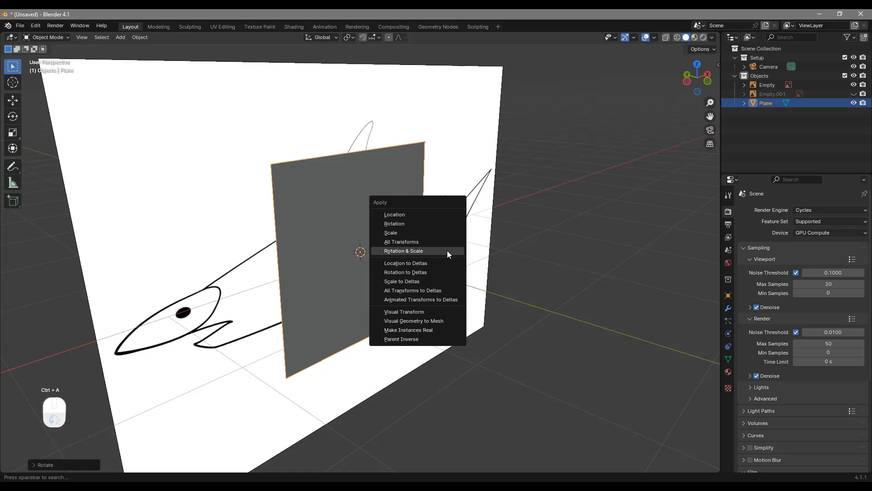
pyautogui.click(416, 249)
pyautogui.moveTo(359, 205); pyautogui.dragTo(388, 218, button='middle')
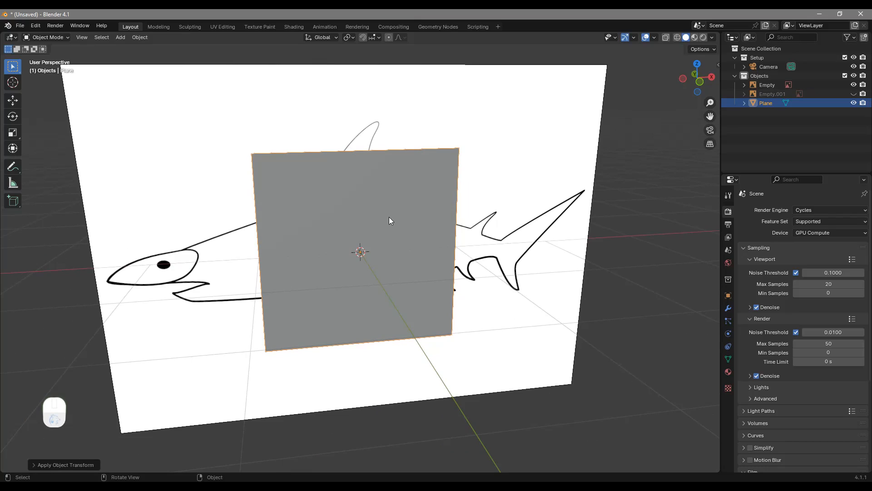
# Step: Align the view to front orthographic and enter Edit Mode on the plane with X-ray display turned on
pyautogui.click(701, 82)
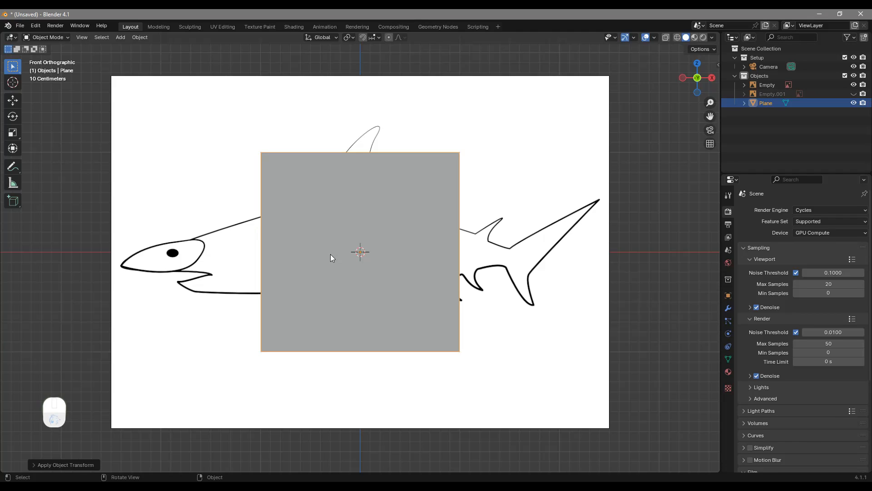
pyautogui.press('shift')
pyautogui.moveTo(350, 237)
pyautogui.keyDown('shift'); pyautogui.mouseDown(button='middle')
pyautogui.moveTo(387, 246)
pyautogui.moveTo(375, 244)
pyautogui.mouseUp(button='middle'); pyautogui.keyUp('shift')
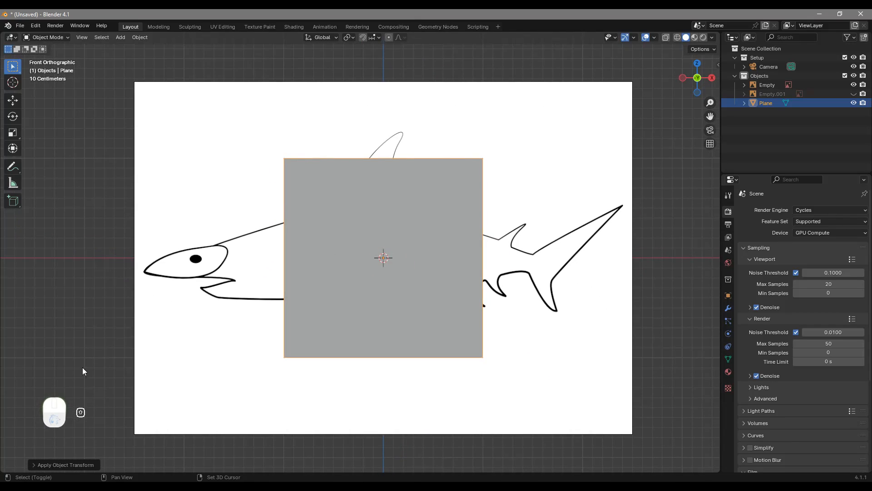
pyautogui.press('shift')
pyautogui.moveTo(399, 239)
pyautogui.keyDown('shift'); pyautogui.mouseDown(button='middle')
pyautogui.moveTo(393, 236)
pyautogui.moveTo(415, 249)
pyautogui.moveTo(323, 302)
pyautogui.moveTo(375, 209)
pyautogui.moveTo(458, 301)
pyautogui.moveTo(357, 255)
pyautogui.moveTo(410, 241)
pyautogui.moveTo(405, 232)
pyautogui.moveTo(415, 228)
pyautogui.mouseUp(button='middle'); pyautogui.keyUp('shift')
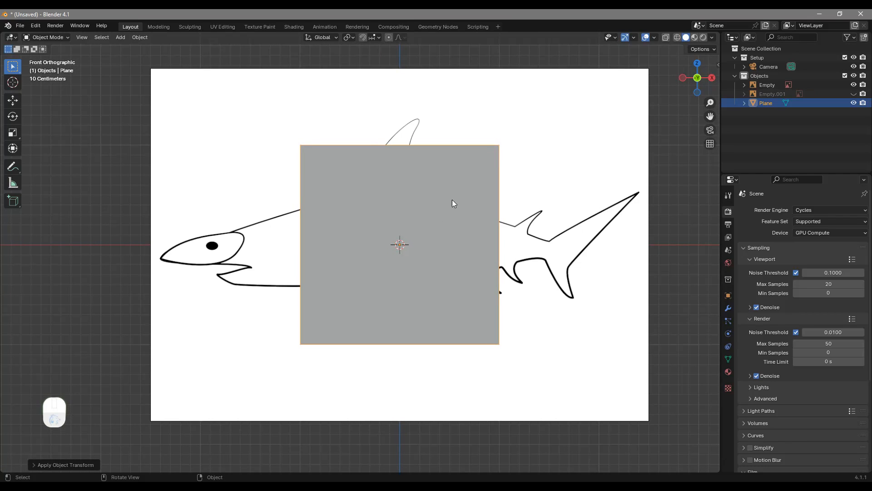
pyautogui.press('Tab')
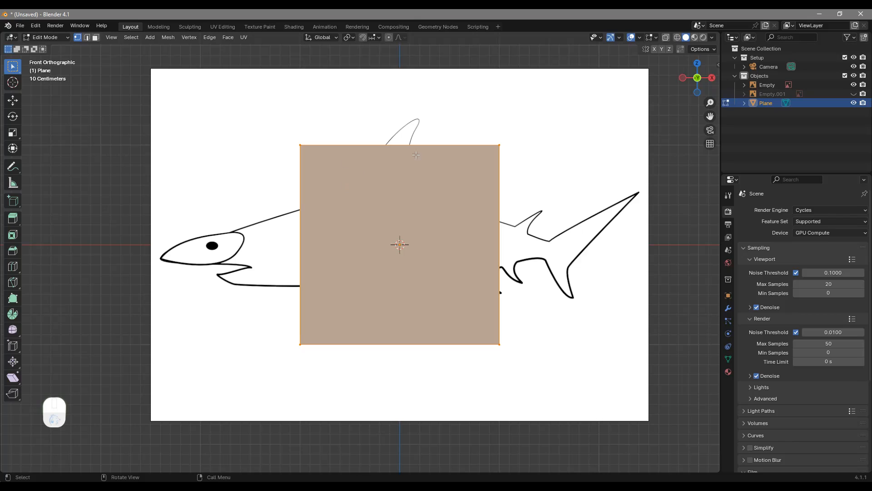
pyautogui.click(667, 39)
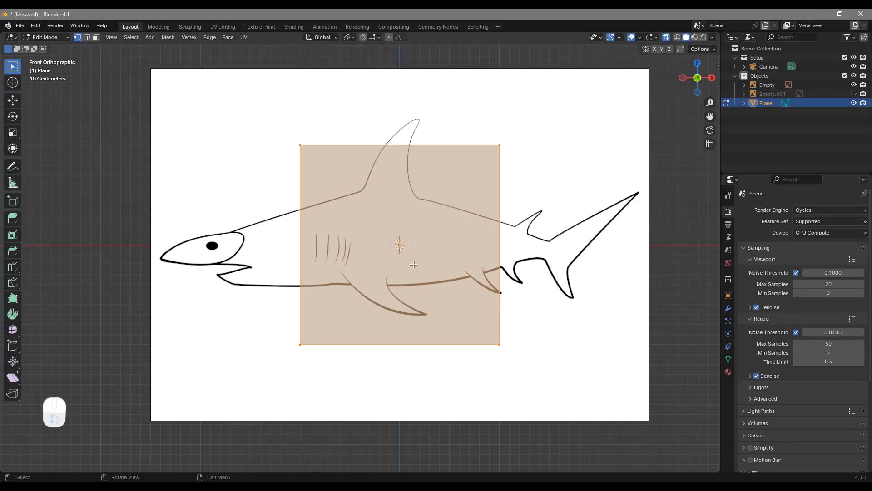
pyautogui.hotkey('alt', 'z')
pyautogui.hotkey('alt', 'z')
# Step: Using Circle Select, pick the plane's upper-left vertex and move it onto the shark's top outline just behind the head
pyautogui.moveTo(13, 67); pyautogui.dragTo(54, 117)
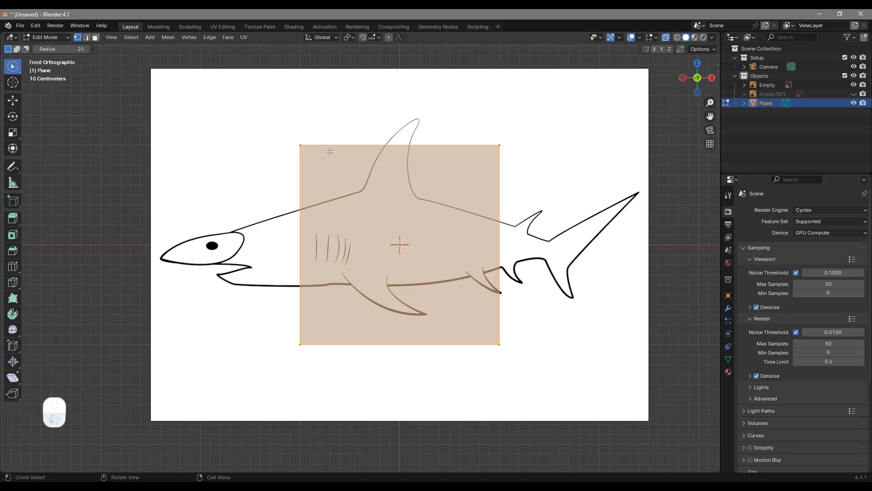
pyautogui.click(302, 146)
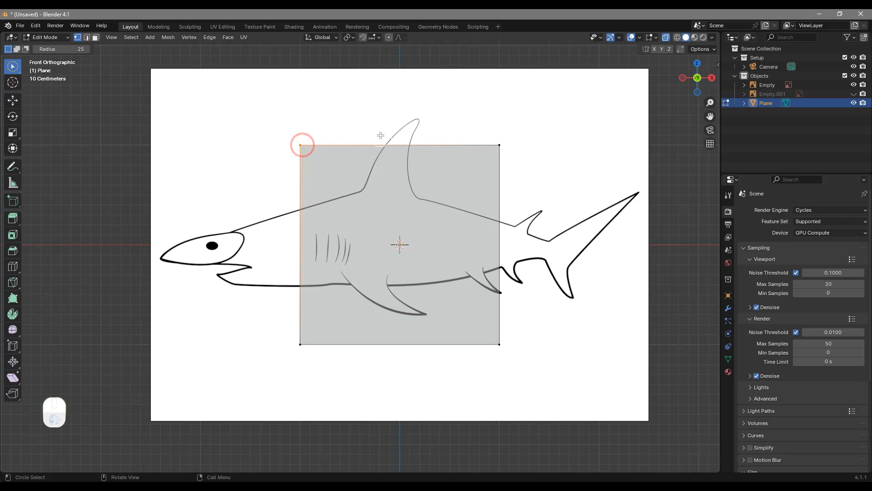
pyautogui.press('g')
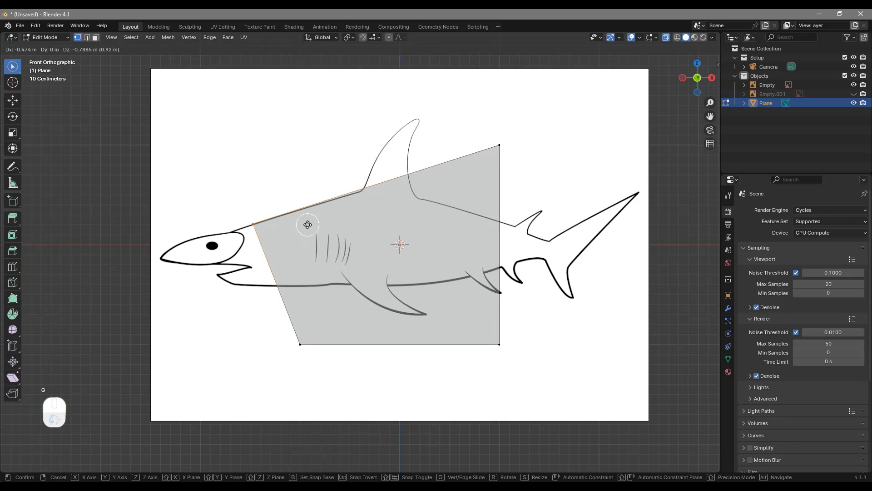
pyautogui.click(301, 226)
# Step: Move the plane's lower-left vertex onto the shark's belly line, just behind the lower jaw
pyautogui.click(291, 348)
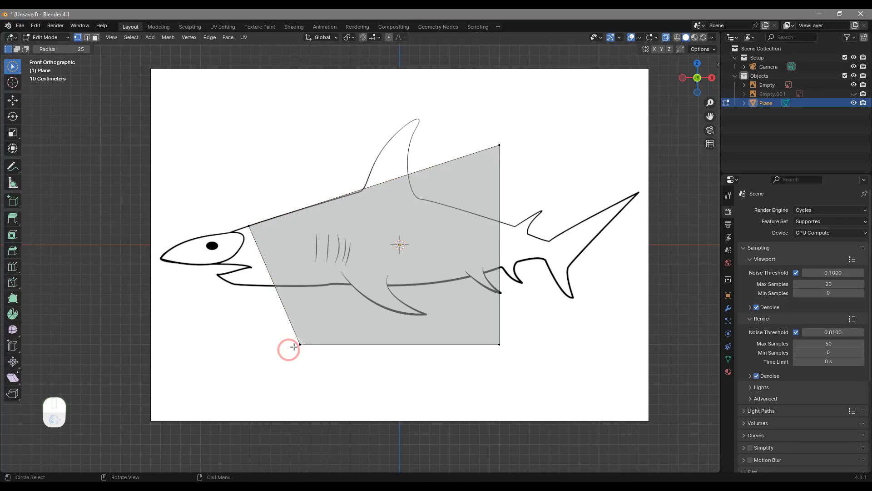
pyautogui.click(295, 346)
pyautogui.press('g')
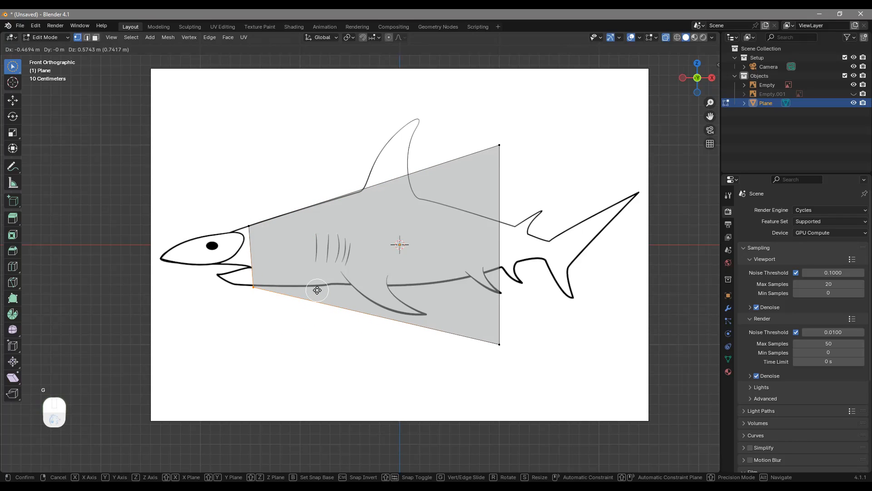
pyautogui.click(317, 290)
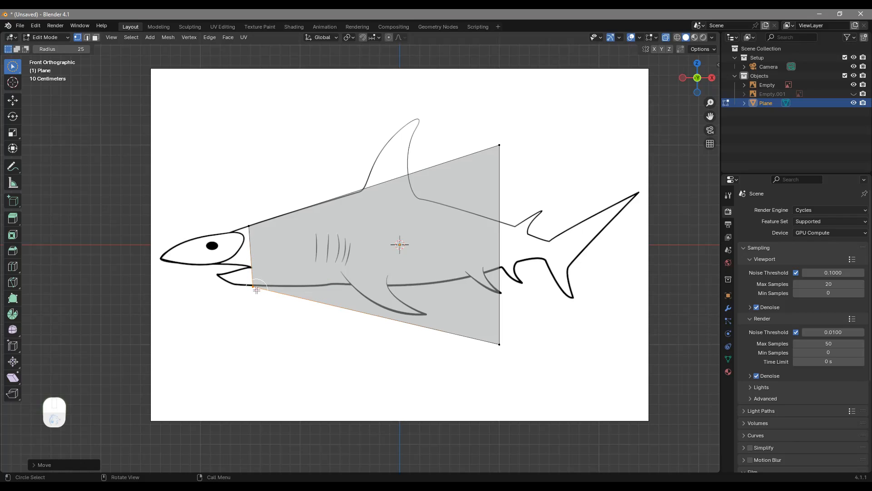
pyautogui.press('g')
pyautogui.rightClick(293, 286)
# Step: Move the plane's upper-right vertex to the front base of the dorsal fin and the lower-right vertex to the front base of the pectoral fin
pyautogui.click(499, 145)
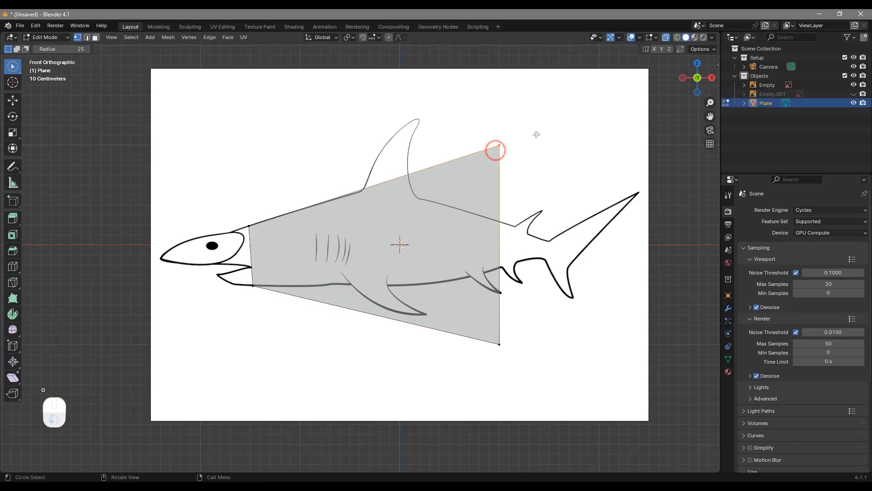
pyautogui.press('g')
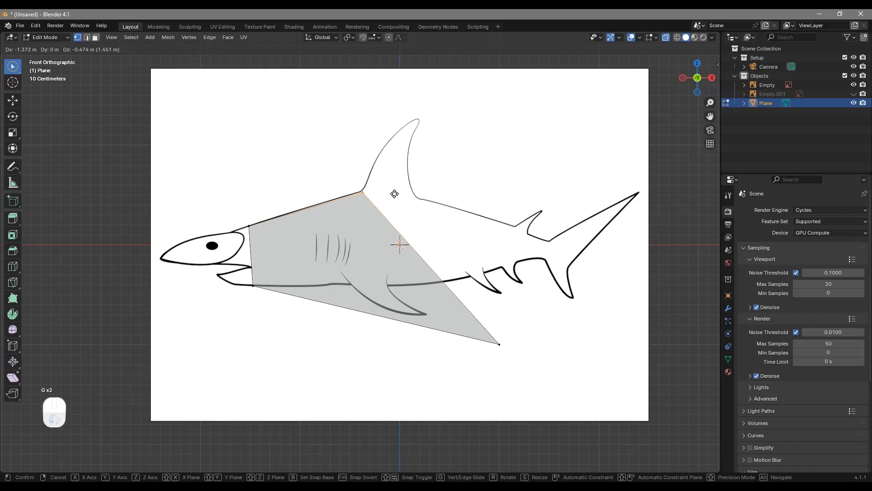
pyautogui.click(392, 192)
pyautogui.click(499, 344)
pyautogui.press('g')
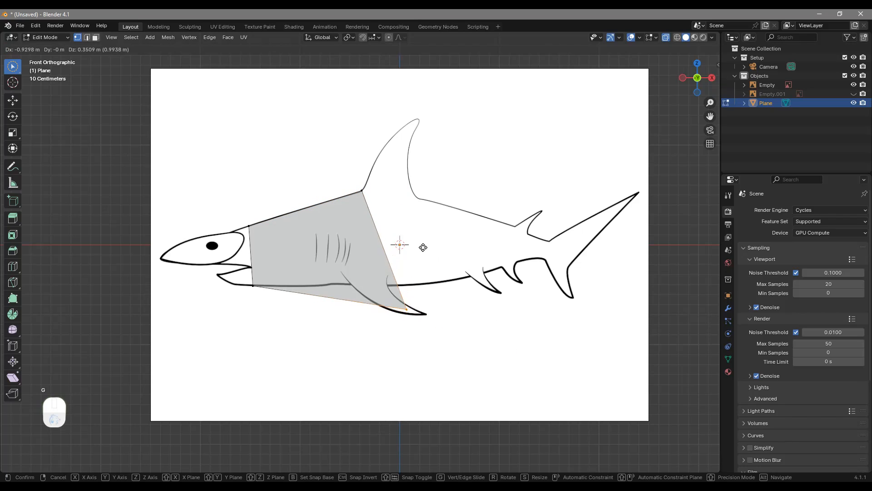
pyautogui.click(356, 227)
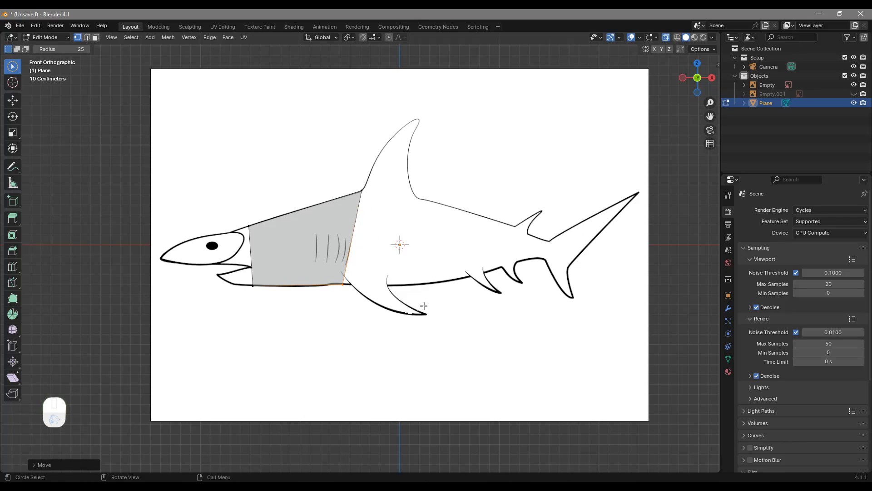
# Step: Extrude the rear edge about 0.46 m to the back of the pectoral fin and move its upper vertex to the dorsal fin's rear base
pyautogui.keyDown('shift'); pyautogui.click(370, 190); pyautogui.keyUp('shift')
pyautogui.moveTo(364, 190)
pyautogui.keyDown('shift'); pyautogui.mouseDown()
pyautogui.moveTo(350, 289)
pyautogui.moveTo(362, 190)
pyautogui.mouseUp(); pyautogui.keyUp('shift')
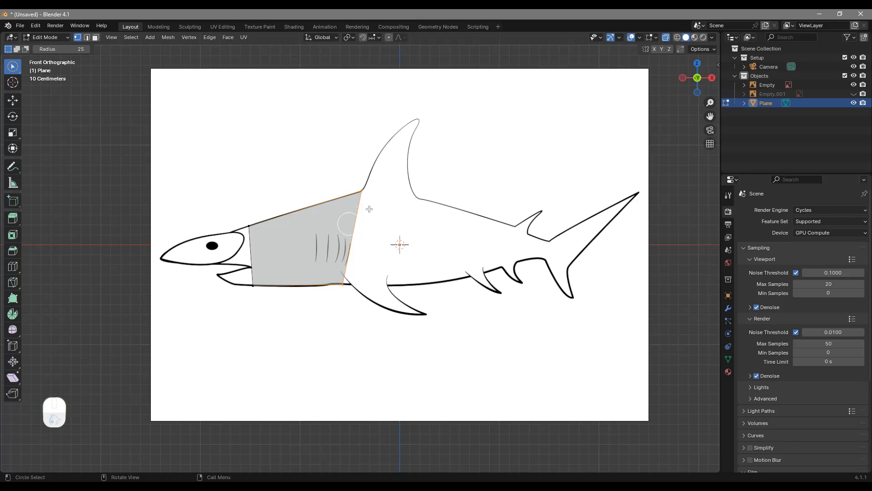
pyautogui.press('e')
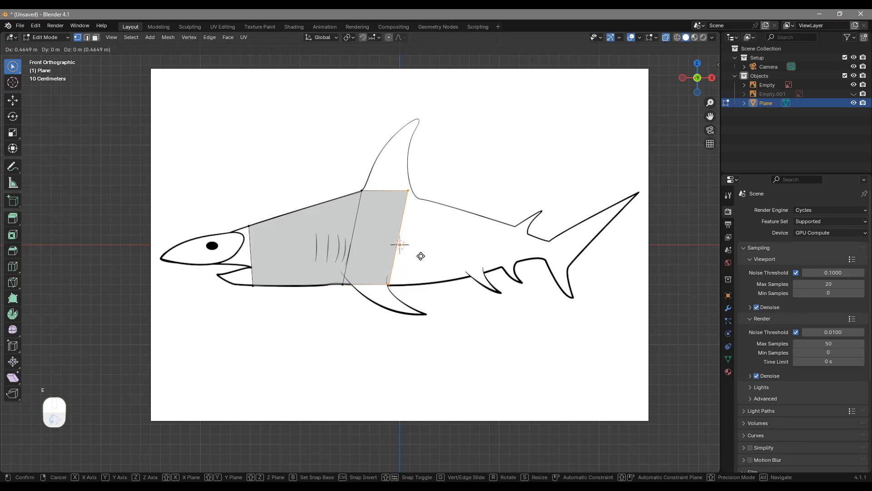
pyautogui.click(421, 256)
pyautogui.click(414, 195)
pyautogui.press('g')
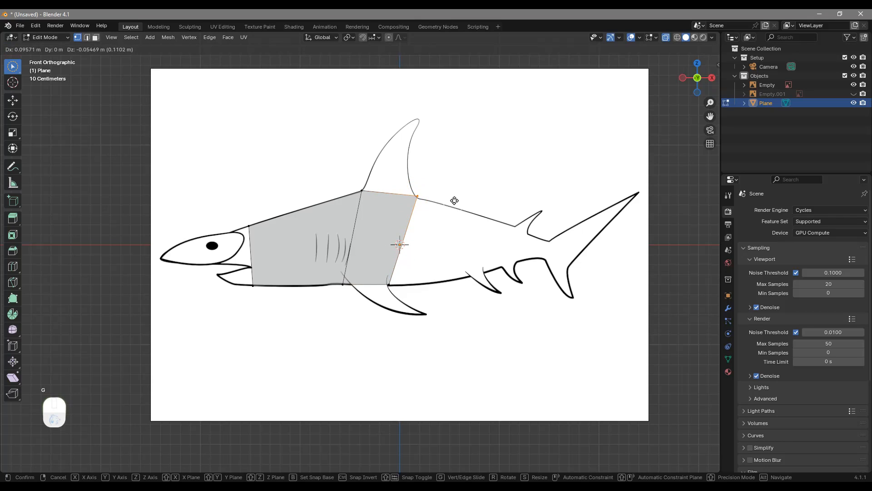
pyautogui.click(452, 198)
# Step: Extrude the rear edge to the front of the pelvic fin and place its upper vertex on the back outline
pyautogui.keyDown('shift'); pyautogui.moveTo(398, 276); pyautogui.dragTo(389, 286); pyautogui.keyUp('shift')
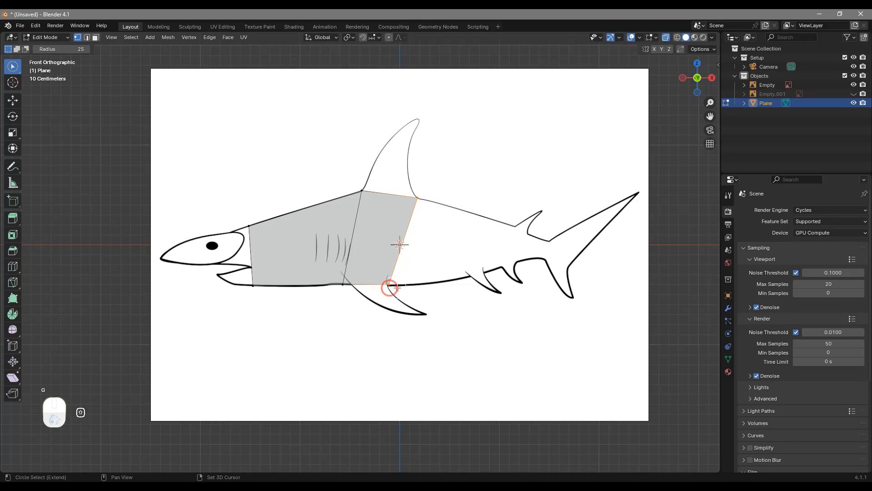
pyautogui.press('e')
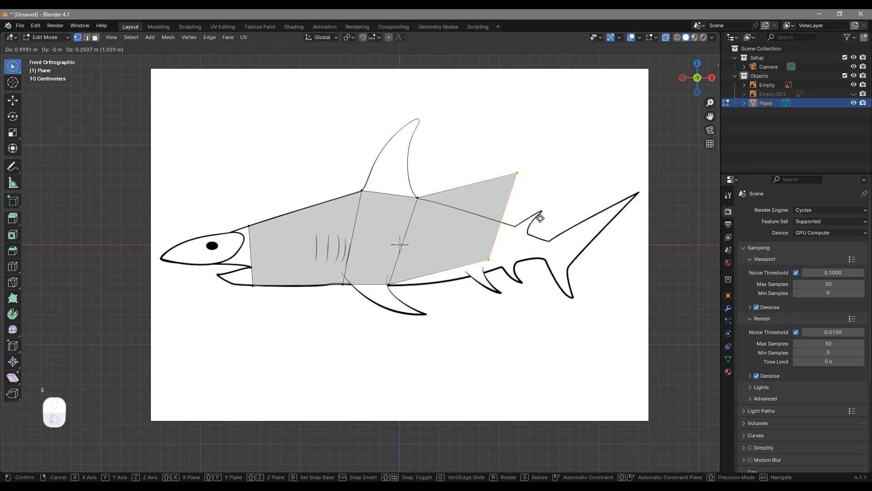
pyautogui.click(506, 192)
pyautogui.press('g')
pyautogui.click(510, 212)
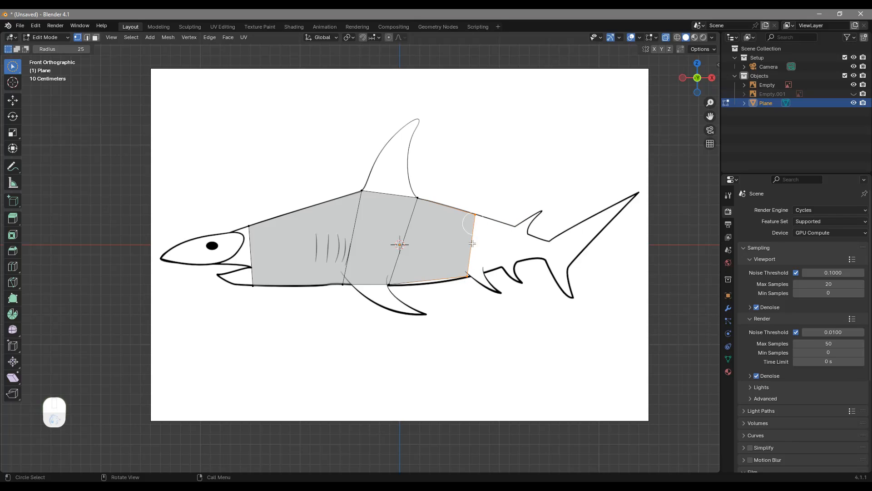
# Step: Extrude the rear edge a short distance to the back of the pelvic fin and fit its upper vertex to the back outline
pyautogui.press('e')
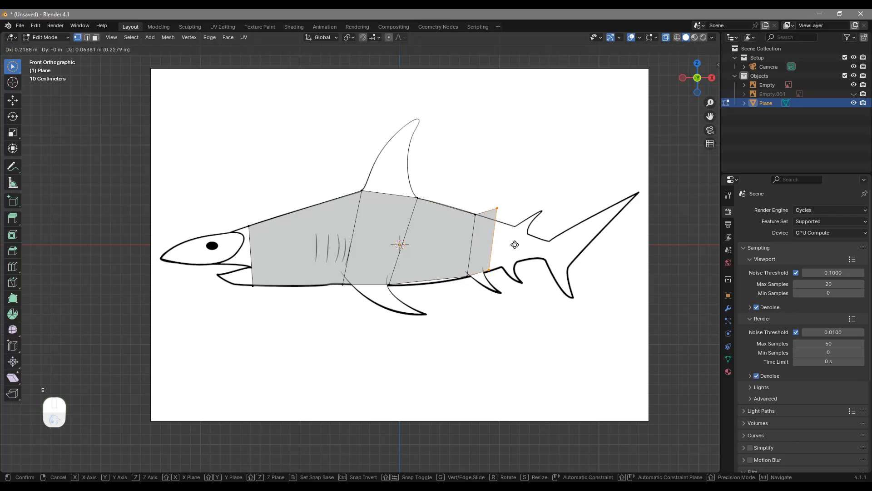
pyautogui.click(512, 246)
pyautogui.press('g')
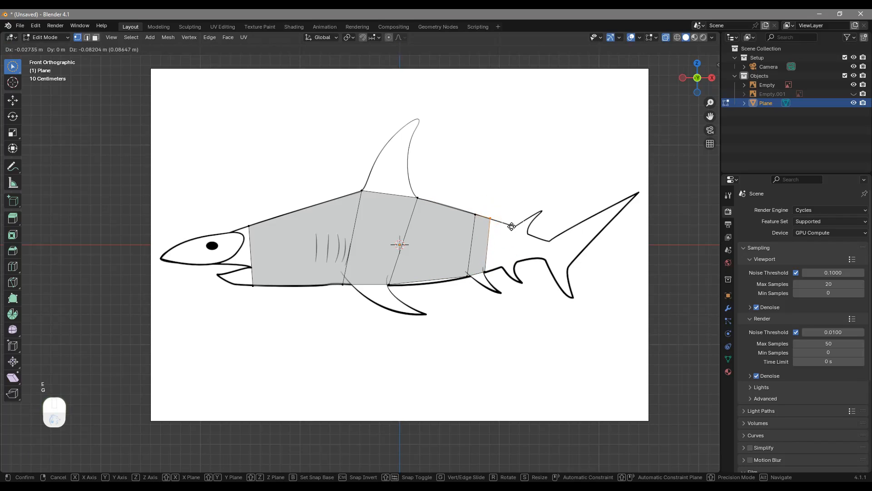
pyautogui.click(512, 225)
pyautogui.press('g')
pyautogui.click(520, 223)
# Step: Extrude the rear edge to the front of the small second dorsal fin and align its upper vertex with the outline
pyautogui.moveTo(504, 219); pyautogui.dragTo(495, 247)
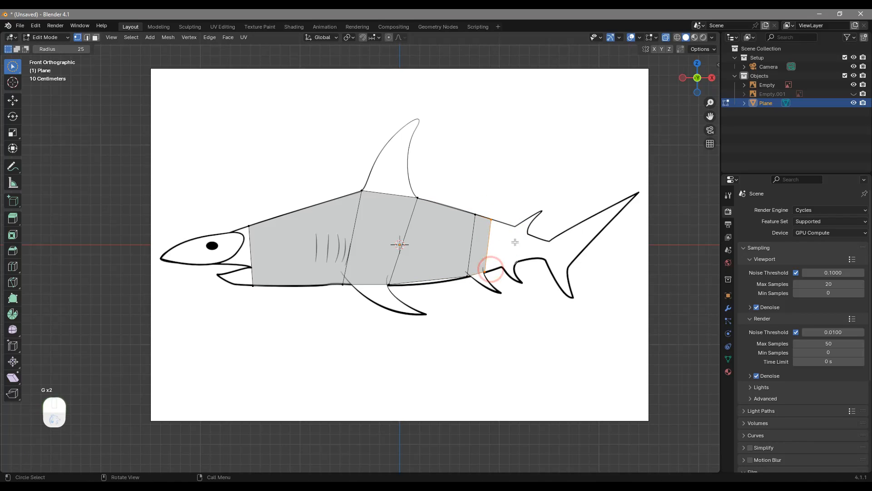
pyautogui.press('e')
pyautogui.click(534, 233)
pyautogui.press('g')
pyautogui.click(535, 224)
# Step: Extrude the rear edge to the back of the small second dorsal fin and fit its upper vertex to the outline
pyautogui.moveTo(526, 226); pyautogui.dragTo(506, 267)
pyautogui.press('e')
pyautogui.click(559, 237)
pyautogui.press('g')
pyautogui.click(550, 233)
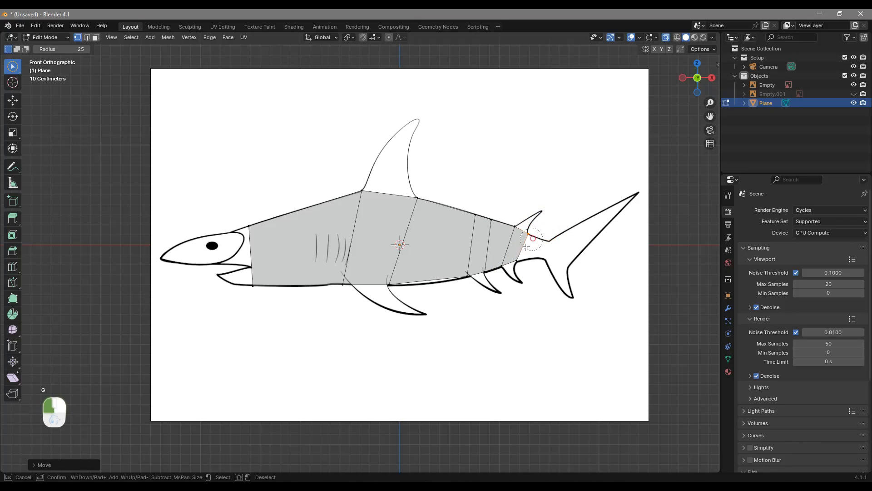
# Step: Extrude the rear edge to the base of the tail fin and move its upper vertex onto the tail's upper root
pyautogui.press('e')
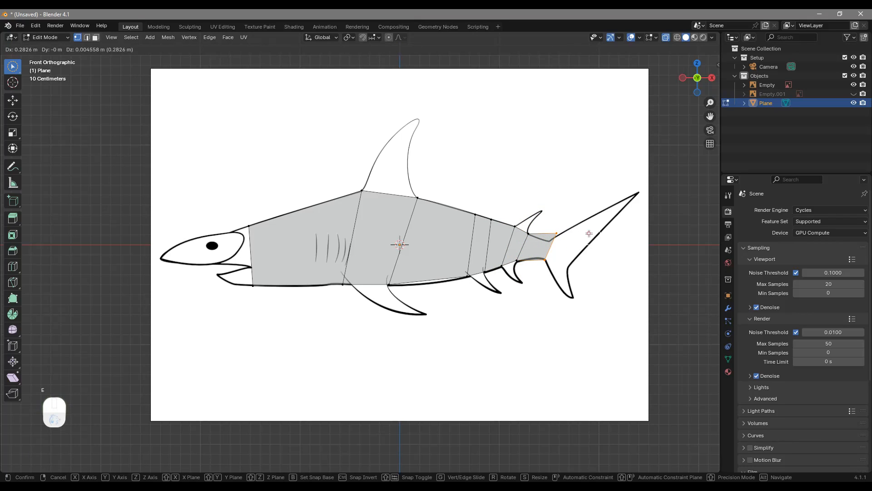
pyautogui.click(566, 226)
pyautogui.press('g')
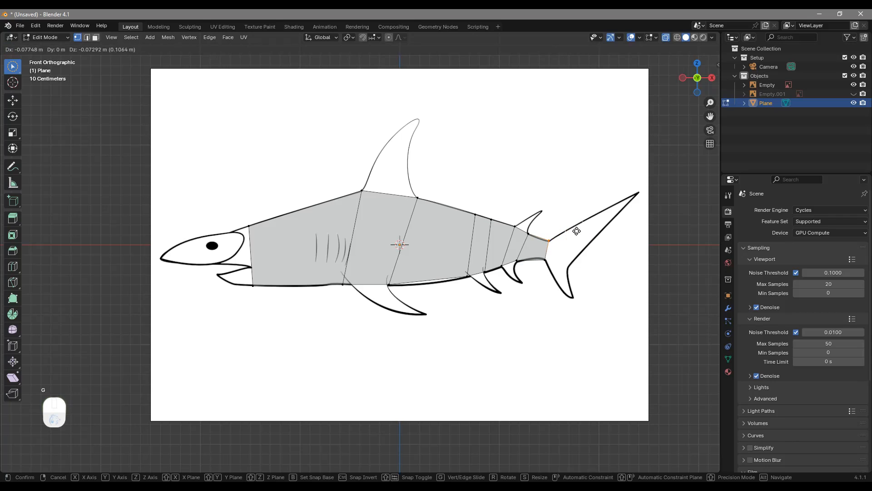
pyautogui.click(577, 231)
# Step: Add one lengthwise loop cut through the body and slide it down to the corner of the mouth
pyautogui.press('c')
pyautogui.keyDown('shift'); pyautogui.moveTo(349, 265); pyautogui.dragTo(478, 269, button='middle'); pyautogui.keyUp('shift')
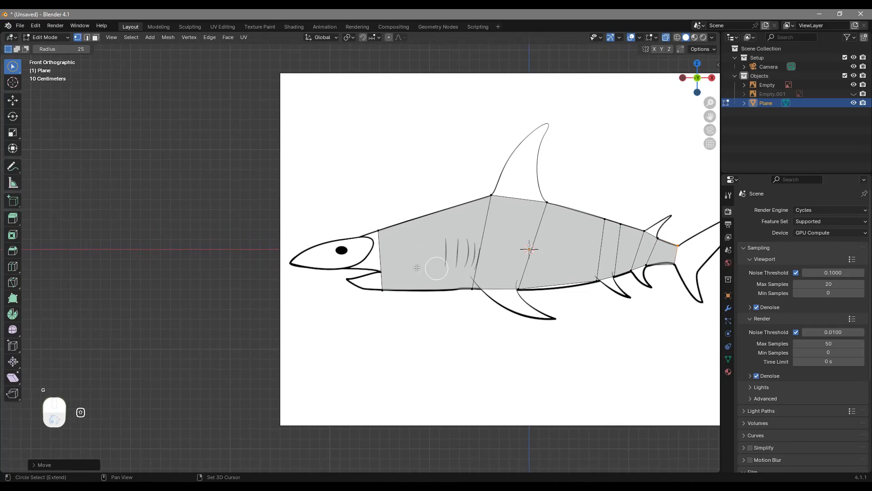
pyautogui.scroll(4, 404, 275)
pyautogui.scroll(-3, 397, 278)
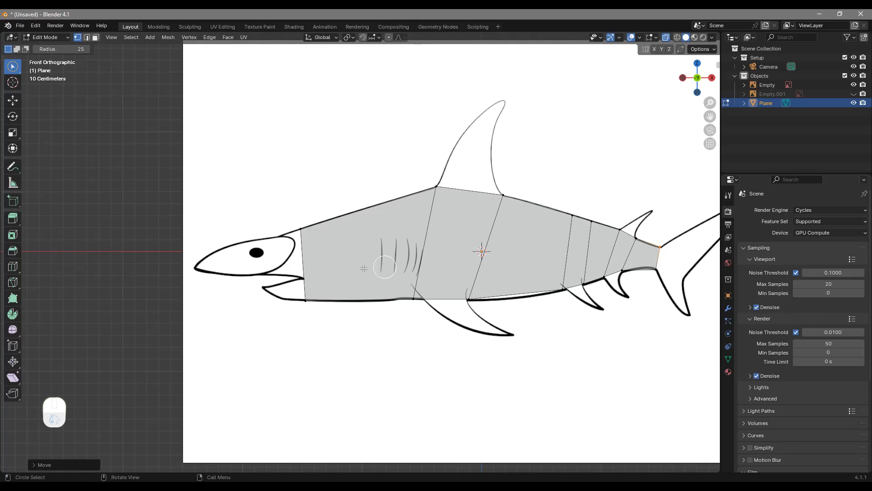
pyautogui.hotkey('ctrl', 'r')
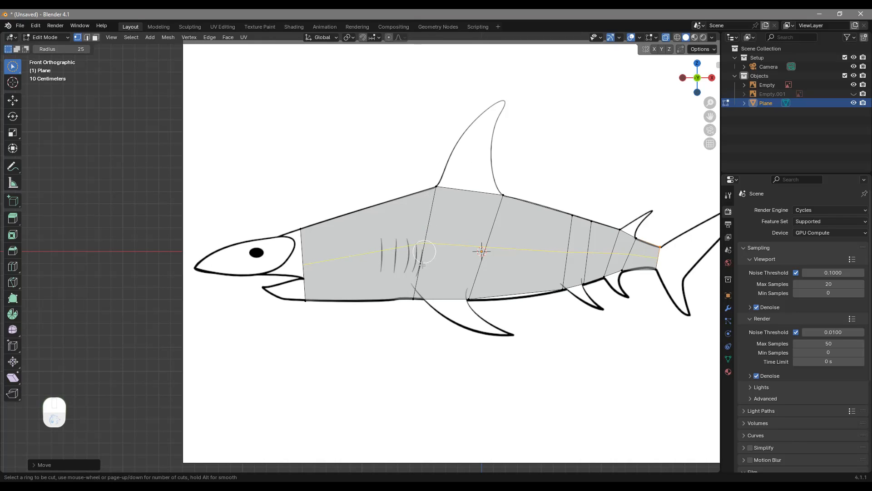
pyautogui.click(422, 256)
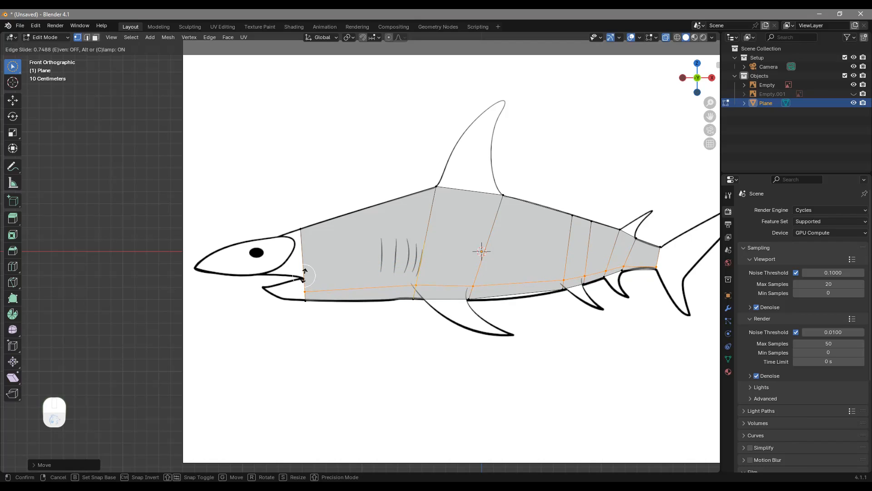
pyautogui.click(376, 267)
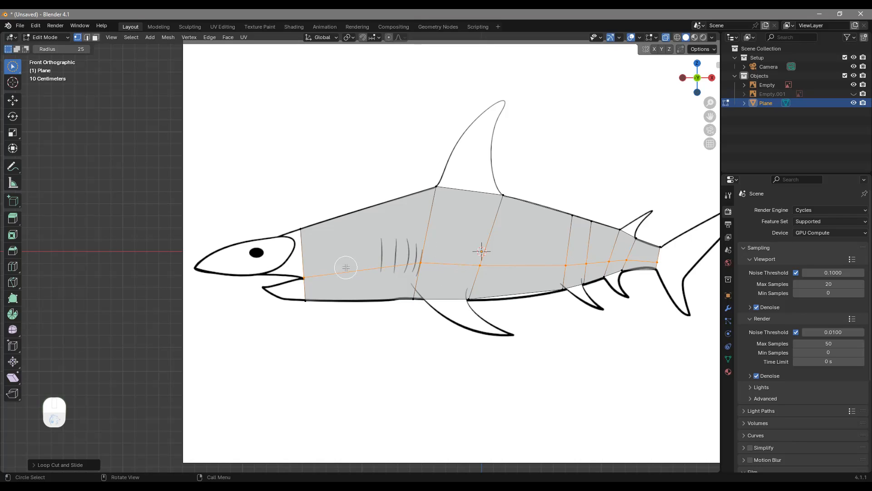
# Step: Extrude the front edge above the mouth forward to the eye and move its upper vertex onto the head outline
pyautogui.moveTo(302, 275)
pyautogui.mouseDown()
pyautogui.moveTo(311, 253)
pyautogui.moveTo(318, 269)
pyautogui.mouseUp()
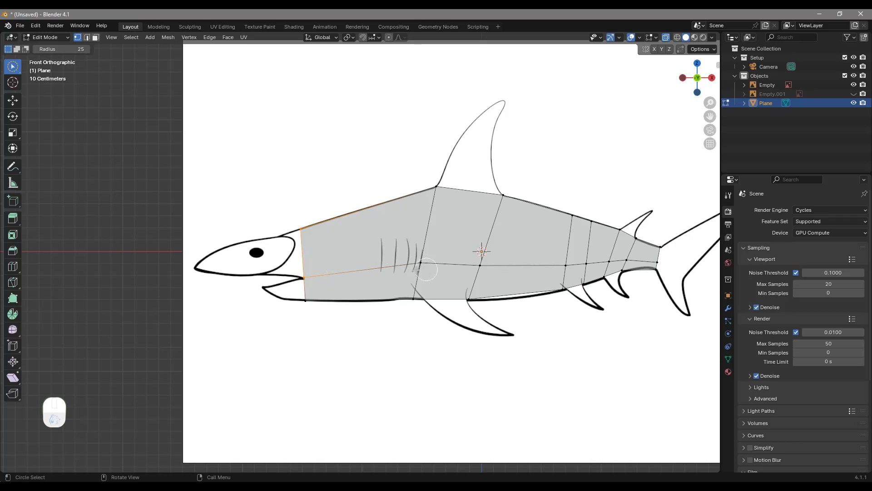
pyautogui.press('e')
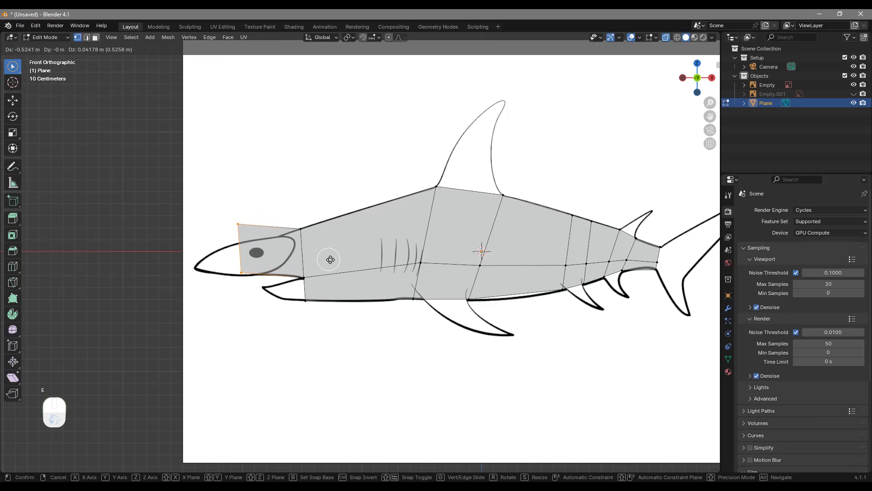
pyautogui.click(350, 260)
pyautogui.click(260, 219)
pyautogui.press('g')
pyautogui.click(307, 248)
# Step: Extrude the front edge of the head again to the snout tip and fit its vertices to the outline
pyautogui.press('e')
pyautogui.moveTo(269, 239)
pyautogui.mouseDown()
pyautogui.moveTo(267, 269)
pyautogui.moveTo(310, 293)
pyautogui.mouseUp()
pyautogui.click(252, 247)
pyautogui.press('g')
pyautogui.press('g')
pyautogui.click(195, 263)
# Step: Extrude the front edge below the mouth forward into the lower jaw and slide its upper vertex onto the mouth line
pyautogui.press('e')
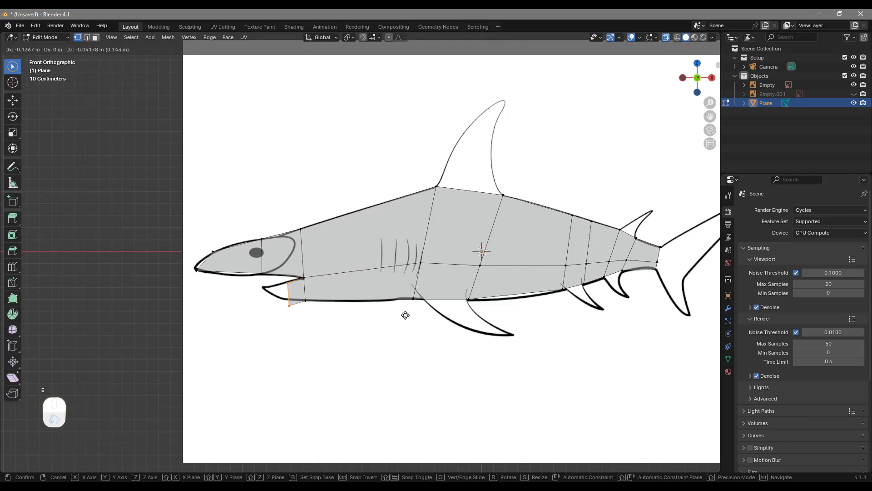
pyautogui.click(399, 308)
pyautogui.moveTo(285, 263); pyautogui.dragTo(305, 258)
pyautogui.press('g')
pyautogui.press('g')
pyautogui.click(362, 250)
# Step: Extrude the lower jaw's front edge to the jaw tip and move its upper vertex onto the jaw outline
pyautogui.click(284, 291)
pyautogui.press('e')
pyautogui.click(350, 273)
pyautogui.click(271, 270)
pyautogui.press('g')
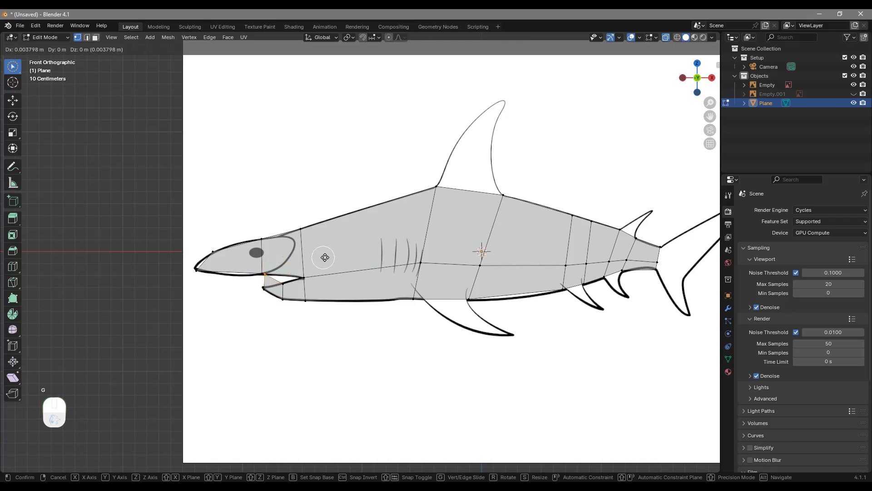
pyautogui.click(327, 271)
# Step: Select the whole shark silhouette and extrude it about 0.11 m along its normal to give the body thickness
pyautogui.keyDown('shift'); pyautogui.moveTo(513, 273); pyautogui.dragTo(444, 292, button='middle'); pyautogui.keyUp('shift')
pyautogui.moveTo(366, 320); pyautogui.dragTo(372, 278, button='middle')
pyautogui.press('a')
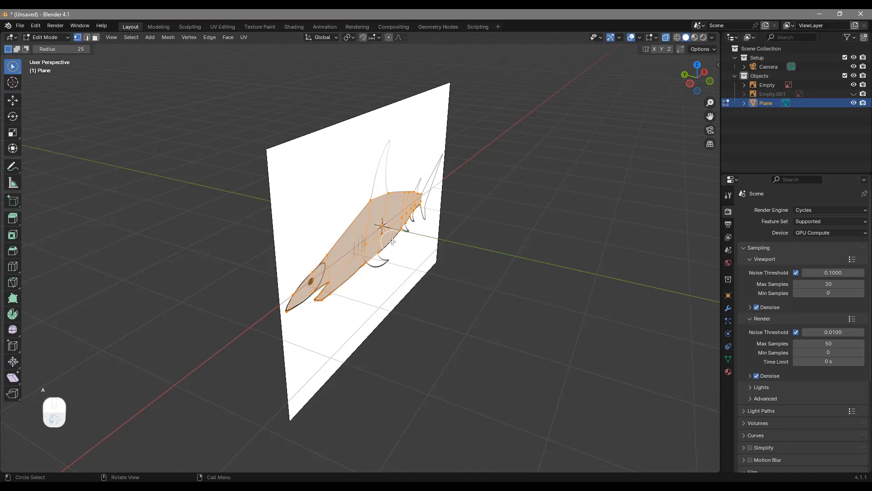
pyautogui.press('e')
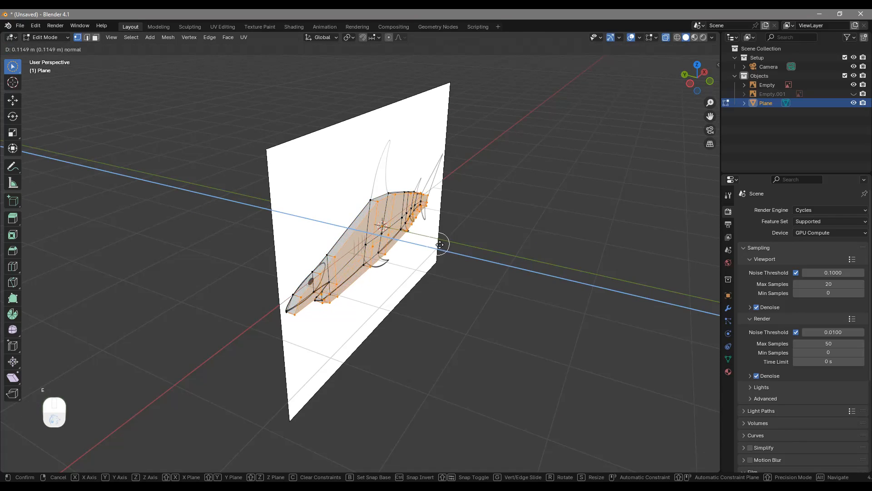
pyautogui.click(440, 245)
# Step: With X-ray display off, select all faces on the flat side lying along the reference drawing in face mode and delete them
pyautogui.moveTo(444, 245); pyautogui.dragTo(471, 191, button='middle')
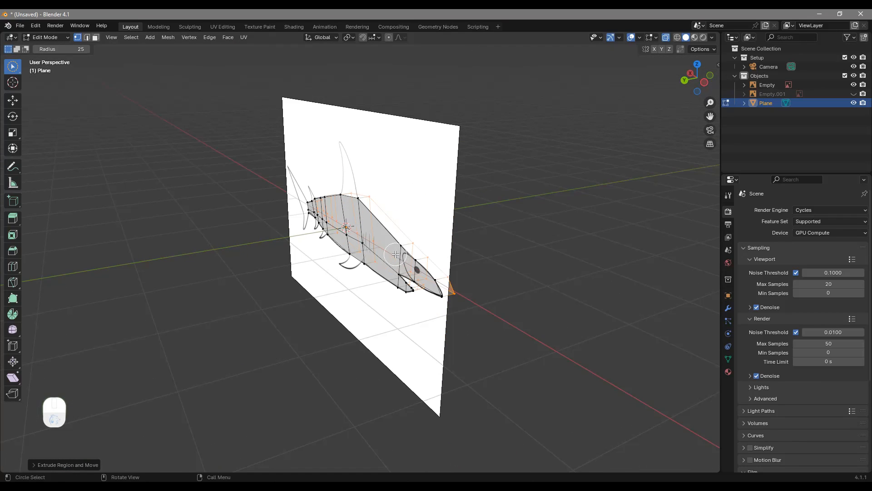
pyautogui.hotkey('alt', 'z')
pyautogui.scroll(3, 425, 295)
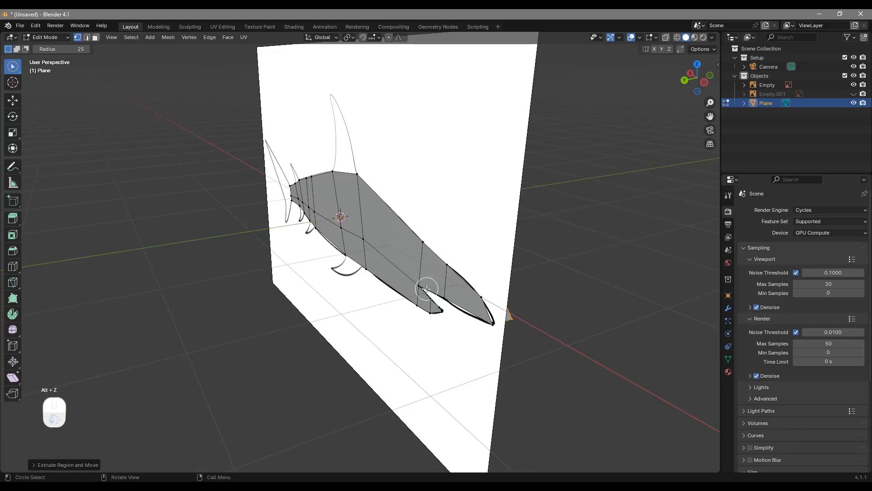
pyautogui.press('3')
pyautogui.moveTo(431, 253); pyautogui.dragTo(452, 272, button='middle')
pyautogui.moveTo(452, 273)
pyautogui.mouseDown()
pyautogui.moveTo(312, 210)
pyautogui.moveTo(281, 210)
pyautogui.mouseUp()
pyautogui.keyDown('shift'); pyautogui.click(438, 313); pyautogui.keyUp('shift')
pyautogui.moveTo(447, 272); pyautogui.dragTo(418, 280, button='middle')
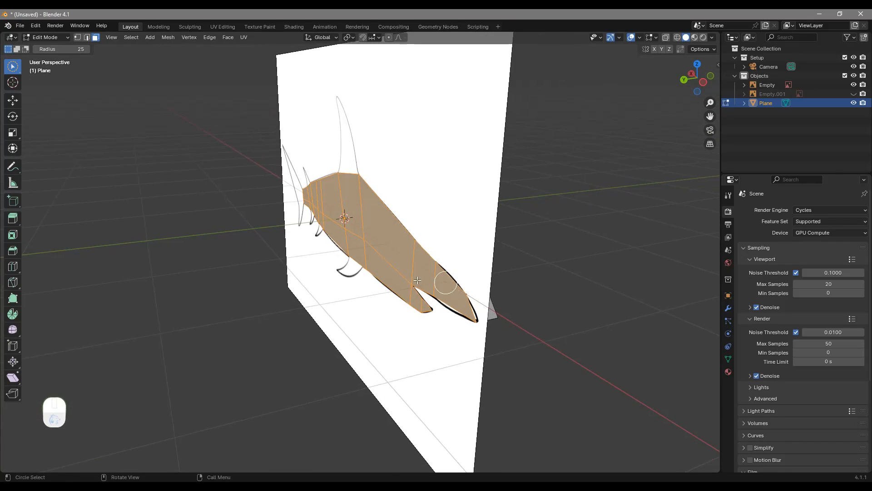
pyautogui.press('x')
pyautogui.click(442, 241)
# Step: Add a Mirror modifier to the half shark body
pyautogui.moveTo(445, 242); pyautogui.dragTo(474, 256, button='middle')
pyautogui.moveTo(545, 273); pyautogui.dragTo(422, 261, button='middle')
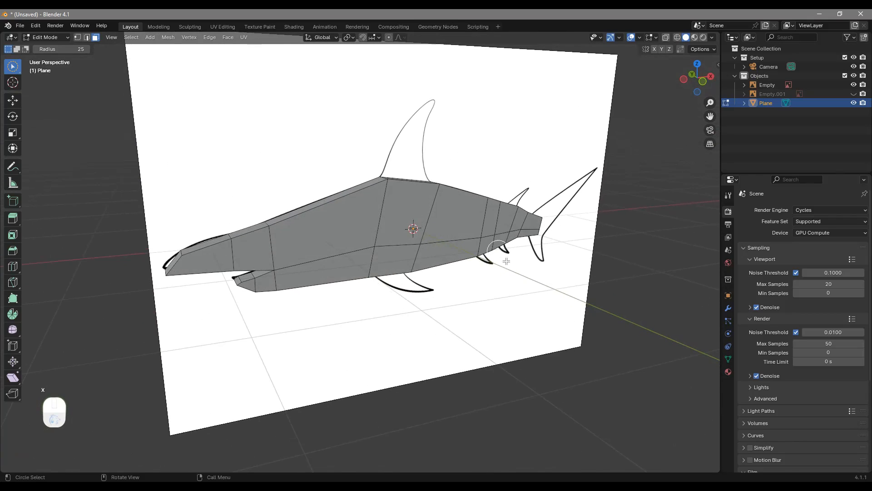
pyautogui.moveTo(506, 261); pyautogui.dragTo(554, 268, button='middle')
pyautogui.click(728, 308)
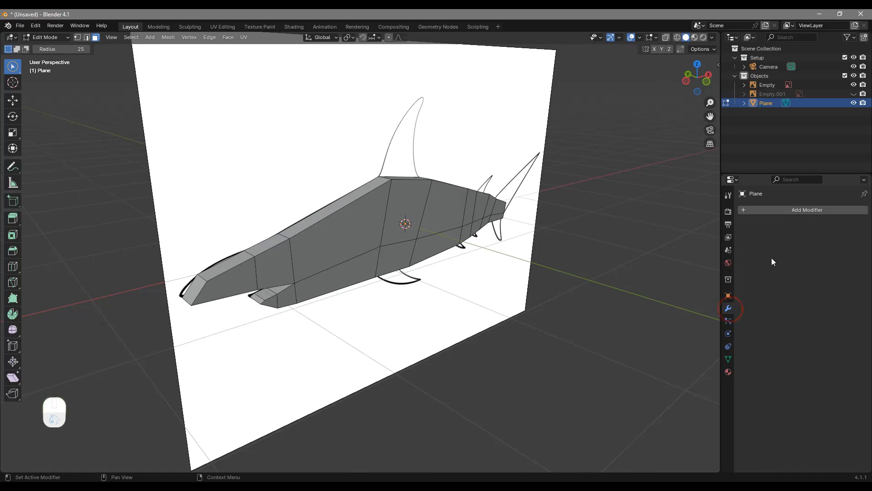
pyautogui.click(806, 210)
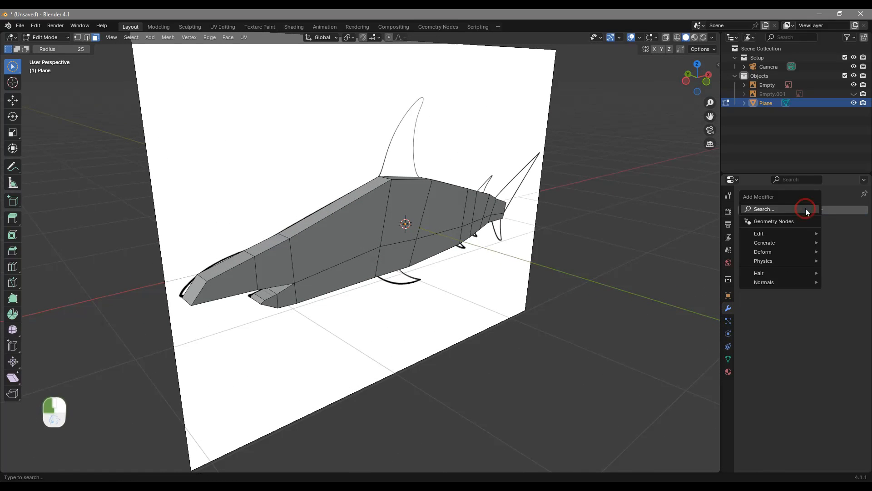
pyautogui.click(768, 211)
pyautogui.click(696, 228)
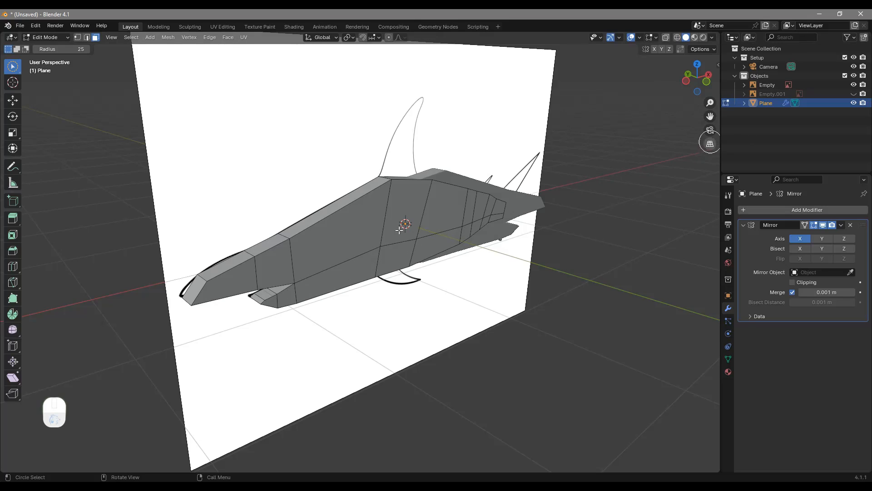
# Step: Set the Mirror modifier to the Y axis only and enable Clipping
pyautogui.click(800, 237)
pyautogui.click(816, 237)
pyautogui.moveTo(674, 244); pyautogui.dragTo(419, 265, button='middle')
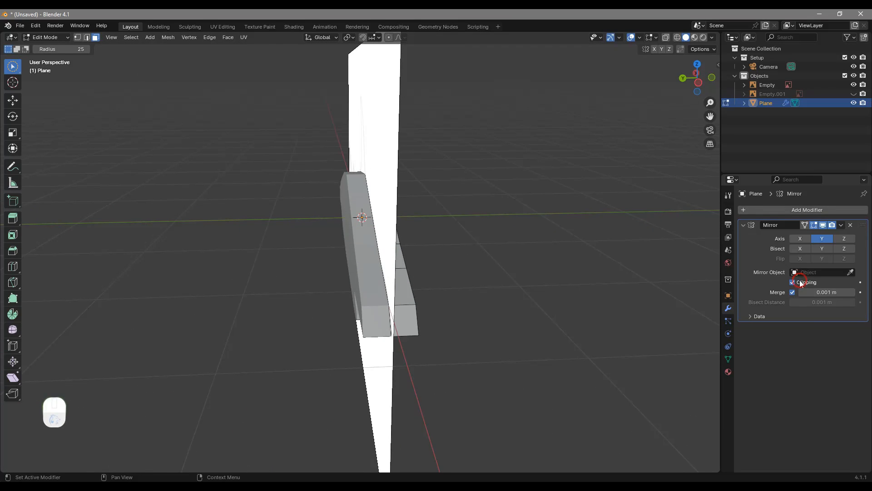
pyautogui.moveTo(496, 286); pyautogui.dragTo(462, 288, button='middle')
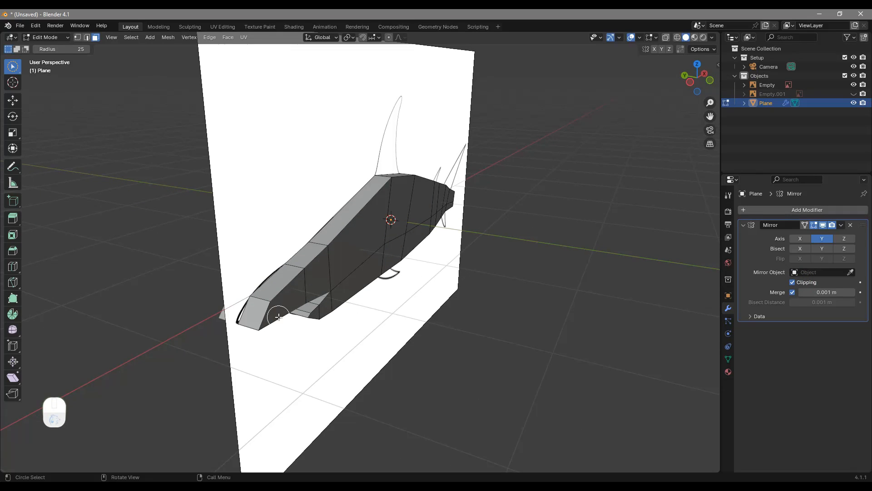
pyautogui.keyDown('shift'); pyautogui.moveTo(362, 289); pyautogui.dragTo(492, 288, button='middle'); pyautogui.keyUp('shift')
pyautogui.scroll(3, 409, 257)
pyautogui.click(378, 274)
pyautogui.moveTo(611, 314); pyautogui.dragTo(617, 302, button='middle')
pyautogui.press('g')
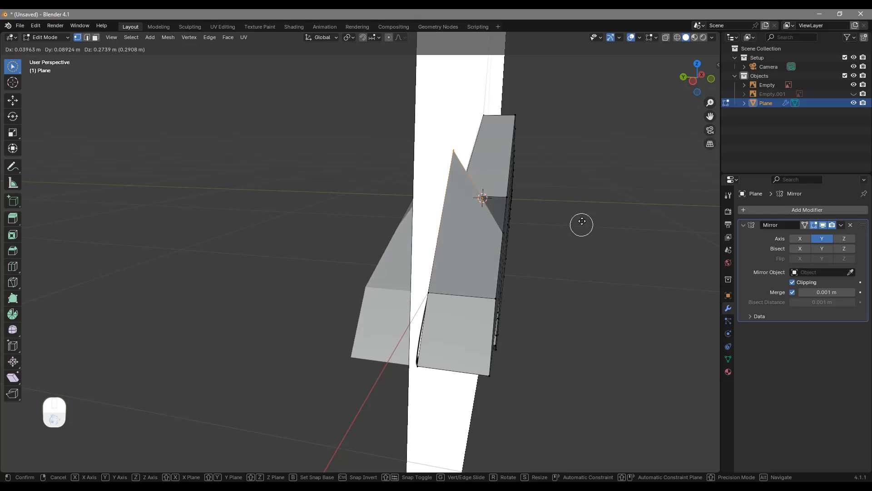
pyautogui.rightClick(590, 201)
pyautogui.press('g')
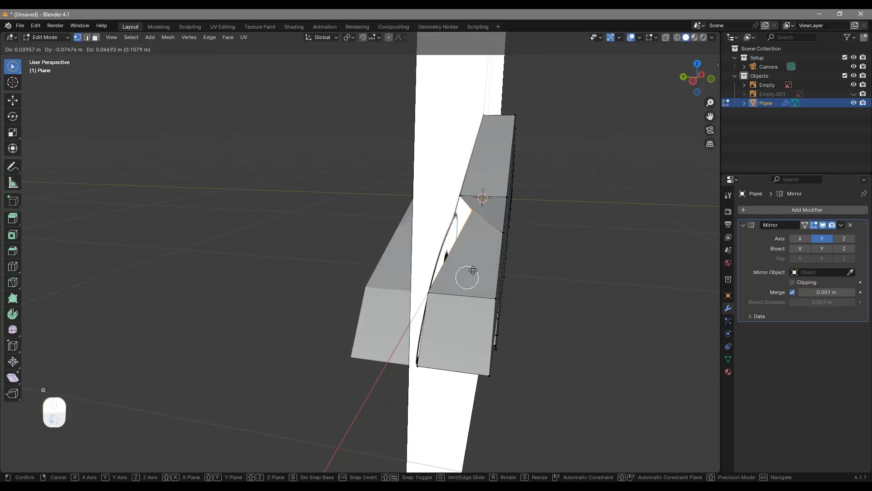
pyautogui.rightClick(542, 234)
pyautogui.moveTo(570, 231); pyautogui.dragTo(536, 249, button='middle')
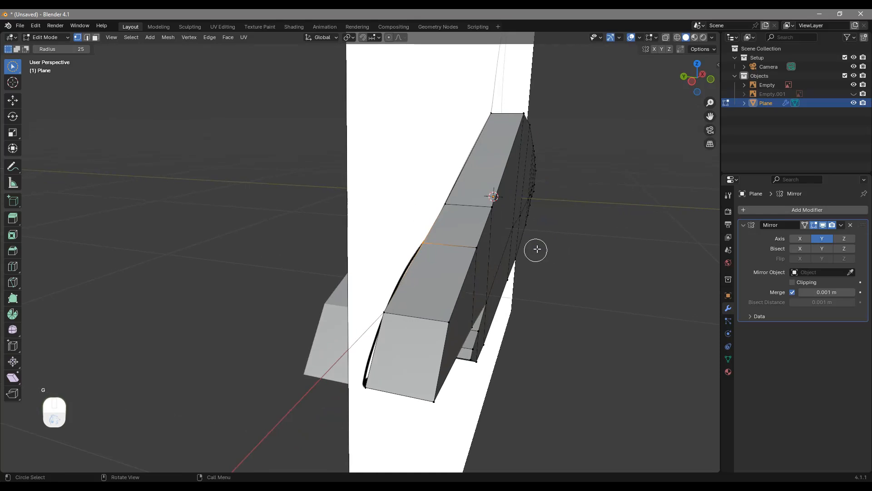
pyautogui.click(792, 283)
# Step: Select the outer edge loop along the top of the body and edge-slide it inward toward the back's centerline by about 0.71
pyautogui.moveTo(568, 282); pyautogui.dragTo(425, 248, button='middle')
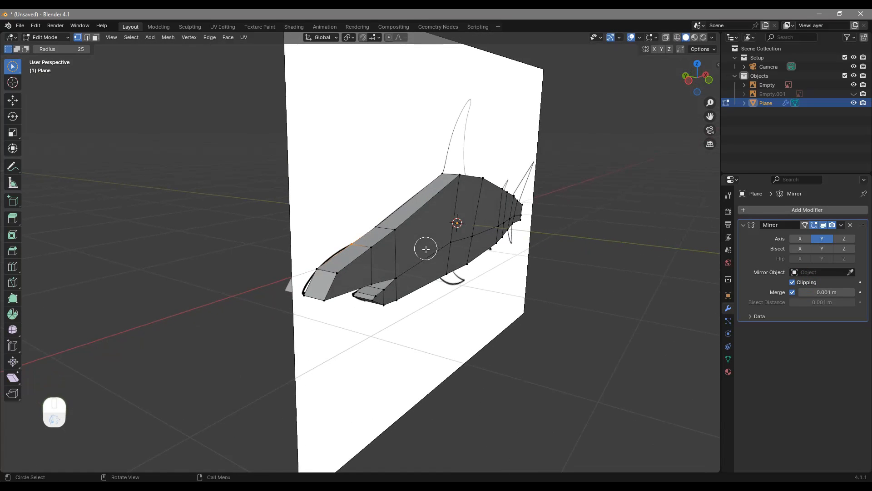
pyautogui.scroll(1, 432, 226)
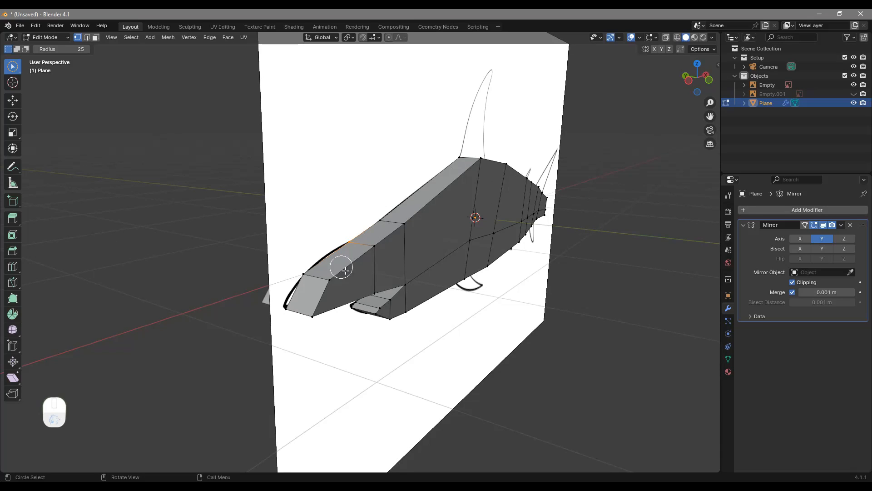
pyautogui.moveTo(456, 269); pyautogui.dragTo(477, 243, button='middle')
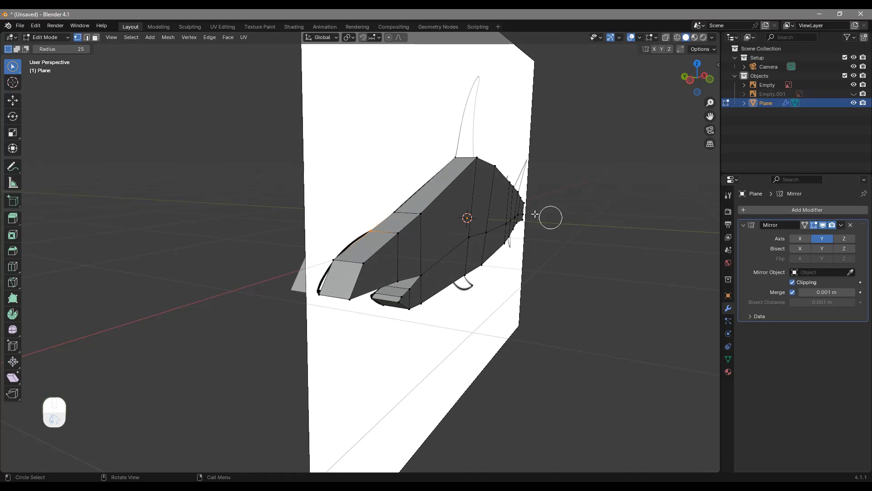
pyautogui.keyDown('ctrl'); pyautogui.keyDown('alt'); pyautogui.click(447, 191); pyautogui.keyUp('alt'); pyautogui.keyUp('ctrl')
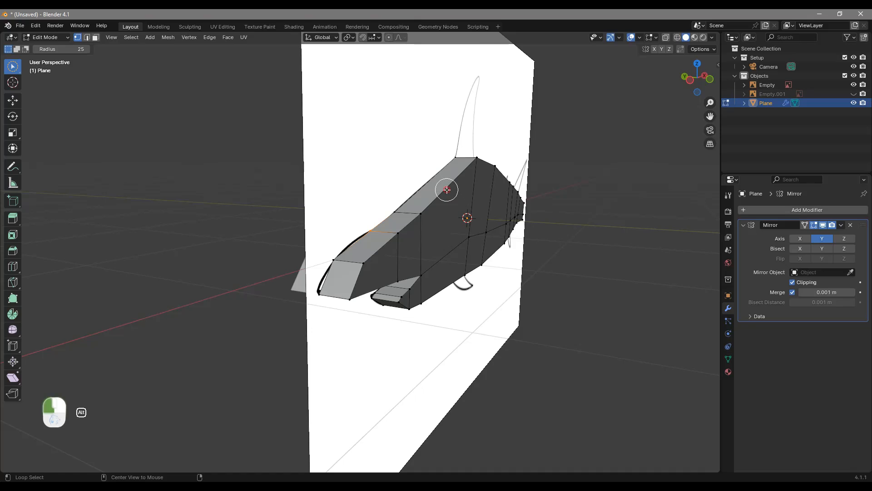
pyautogui.moveTo(447, 191); pyautogui.dragTo(411, 217, button='middle')
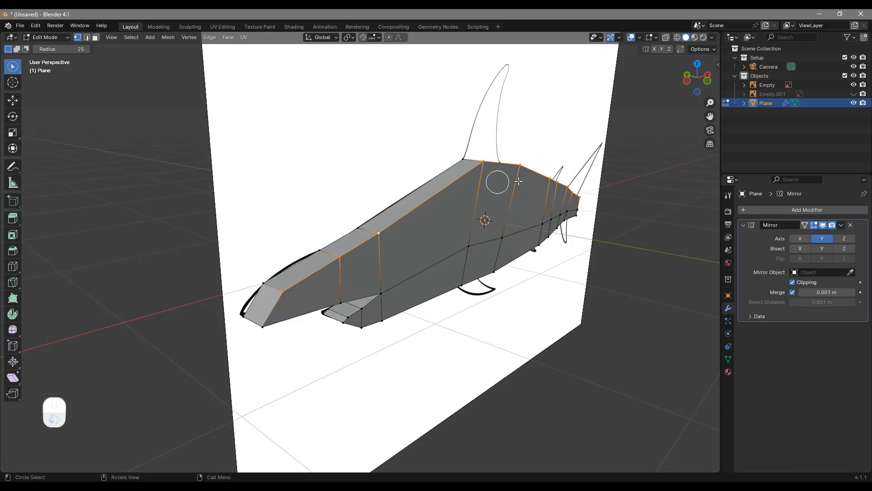
pyautogui.moveTo(572, 258); pyautogui.dragTo(578, 237, button='middle')
pyautogui.scroll(2, 549, 250)
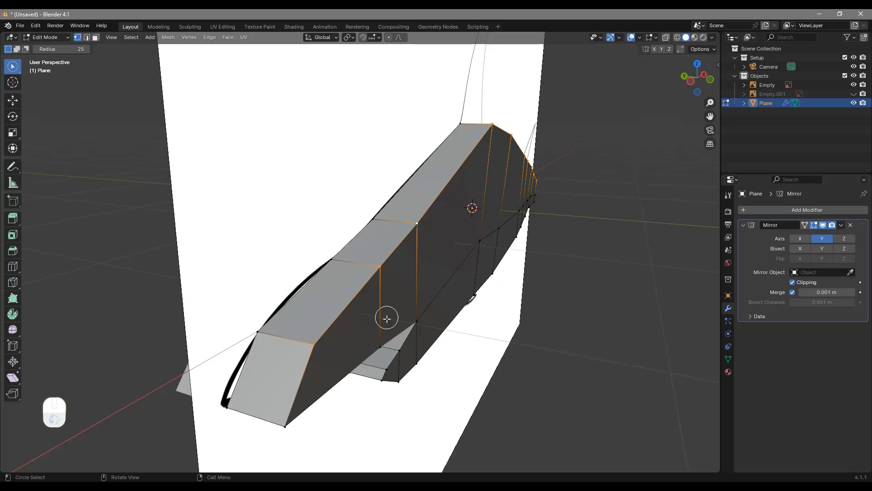
pyautogui.moveTo(490, 238); pyautogui.dragTo(540, 217, button='middle')
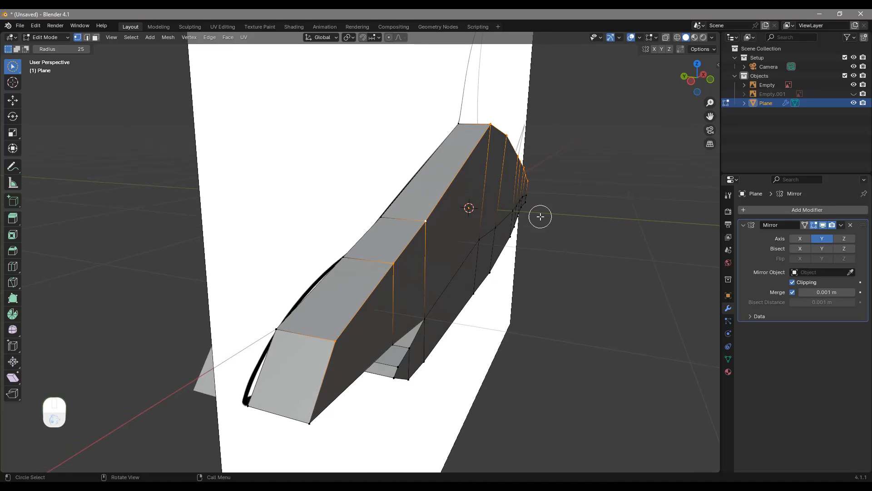
pyautogui.press('g')
pyautogui.press('g')
pyautogui.press('g')
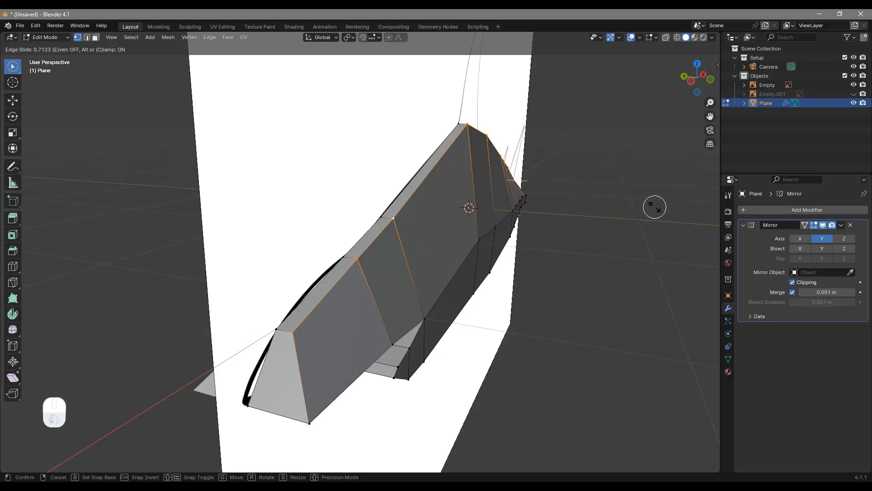
pyautogui.click(654, 207)
# Step: Edge-slide the same upper loop slightly down the body's side to round off the back
pyautogui.moveTo(633, 207); pyautogui.dragTo(367, 346, button='middle')
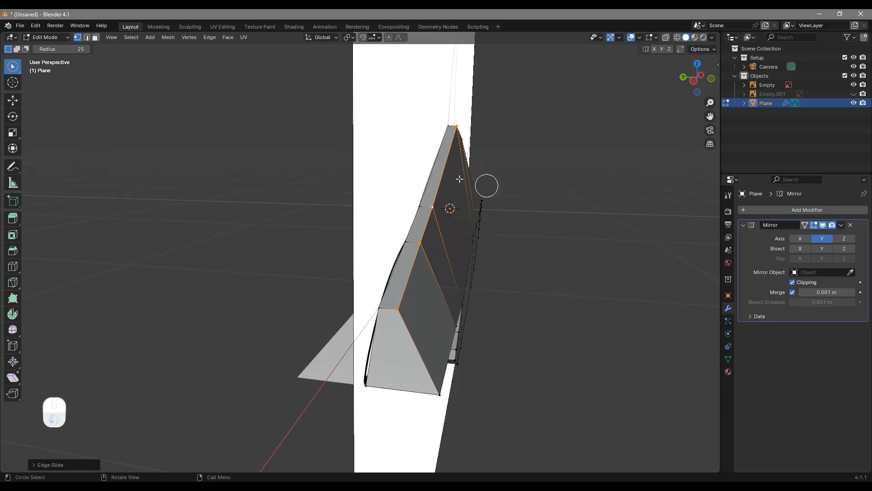
pyautogui.press('g')
pyautogui.press('g')
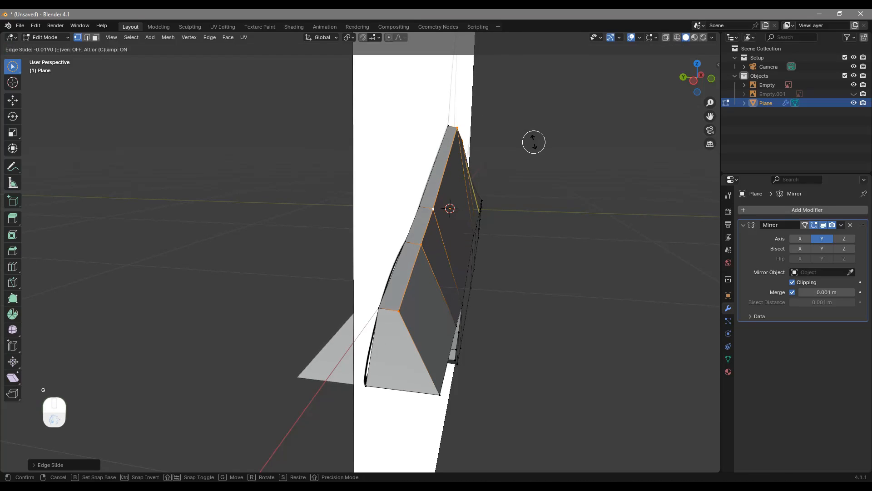
pyautogui.rightClick(540, 145)
pyautogui.press('c')
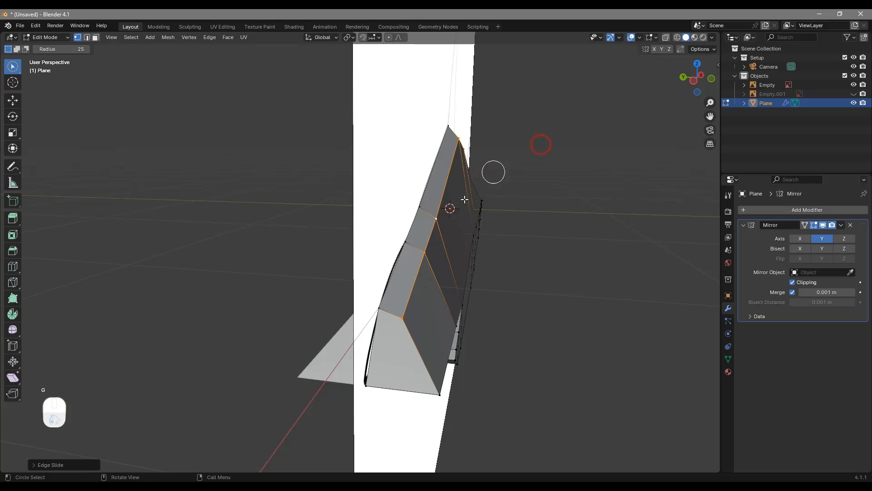
# Step: Select the outer edge loop along the belly and lower jaw and edge-slide it inward by about 0.46
pyautogui.moveTo(499, 278); pyautogui.dragTo(576, 258, button='middle')
pyautogui.keyDown('alt'); pyautogui.click(446, 264); pyautogui.keyUp('alt')
pyautogui.hotkey('ctrl', 'z')
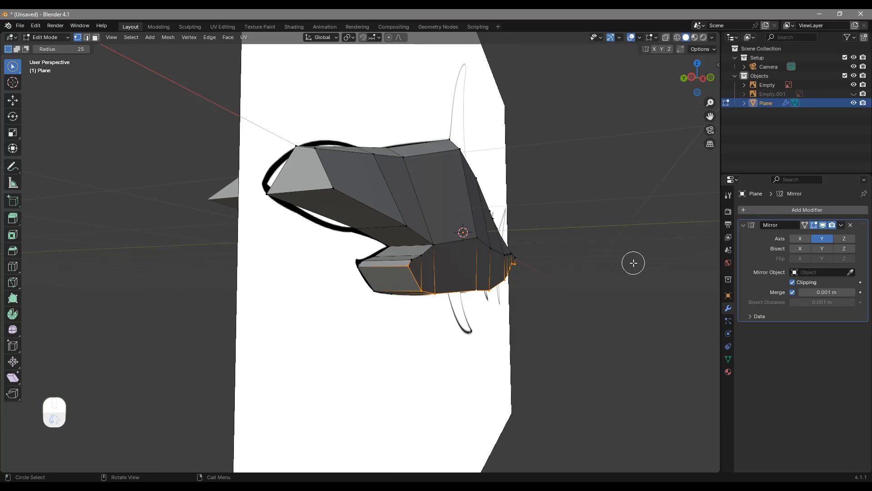
pyautogui.press('g')
pyautogui.press('g')
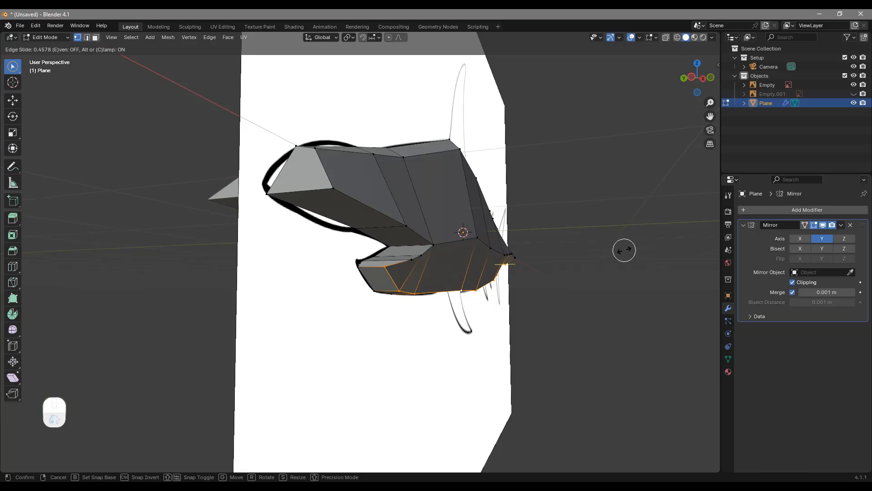
pyautogui.click(624, 250)
# Step: Edge-slide the belly loop slightly up the body's side to round off the underside
pyautogui.scroll(2, 379, 291)
pyautogui.keyDown('ctrl'); pyautogui.click(411, 285); pyautogui.keyUp('ctrl')
pyautogui.moveTo(480, 294); pyautogui.dragTo(274, 281, button='middle')
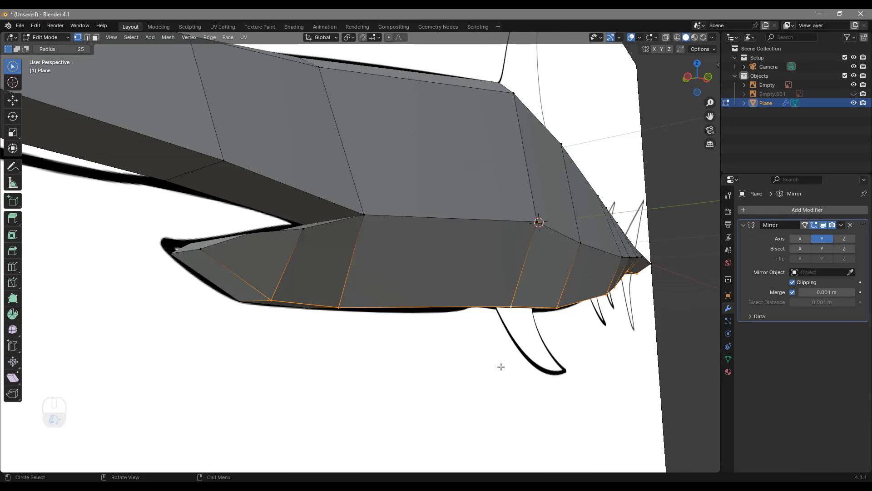
pyautogui.press('g')
pyautogui.press('g')
pyautogui.click(510, 352)
# Step: Select the outer upper edge of the lower jaw and edge-slide it inward to narrow the jaw toward its tip
pyautogui.moveTo(510, 352); pyautogui.dragTo(511, 289, button='middle')
pyautogui.moveTo(496, 264); pyautogui.dragTo(443, 286)
pyautogui.moveTo(444, 286); pyautogui.dragTo(396, 282, button='middle')
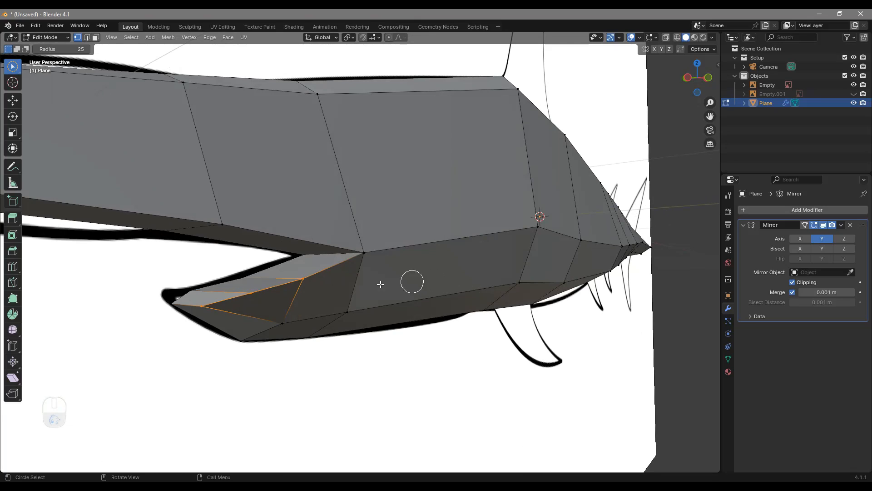
pyautogui.moveTo(330, 304); pyautogui.dragTo(550, 325, button='middle')
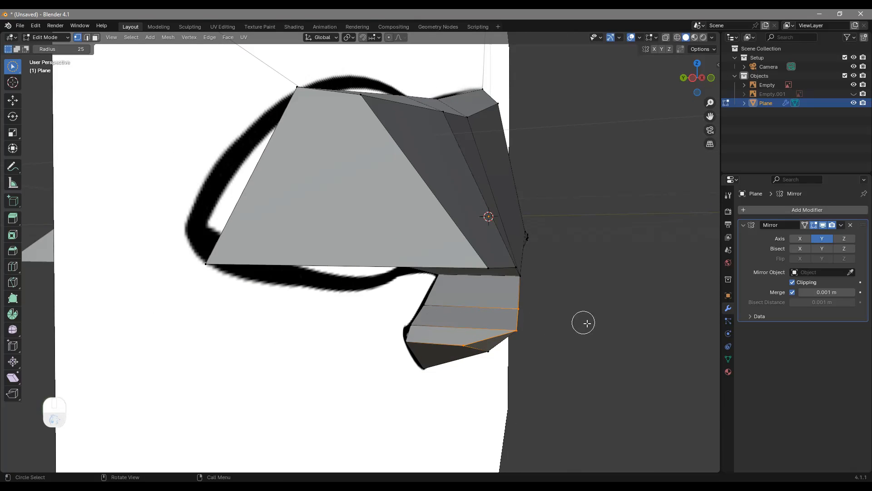
pyautogui.press('g')
pyautogui.press('g')
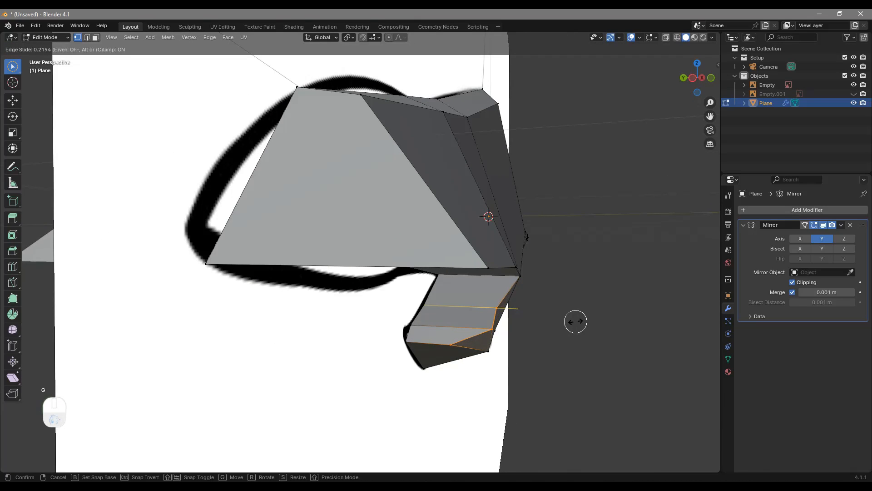
pyautogui.click(513, 308)
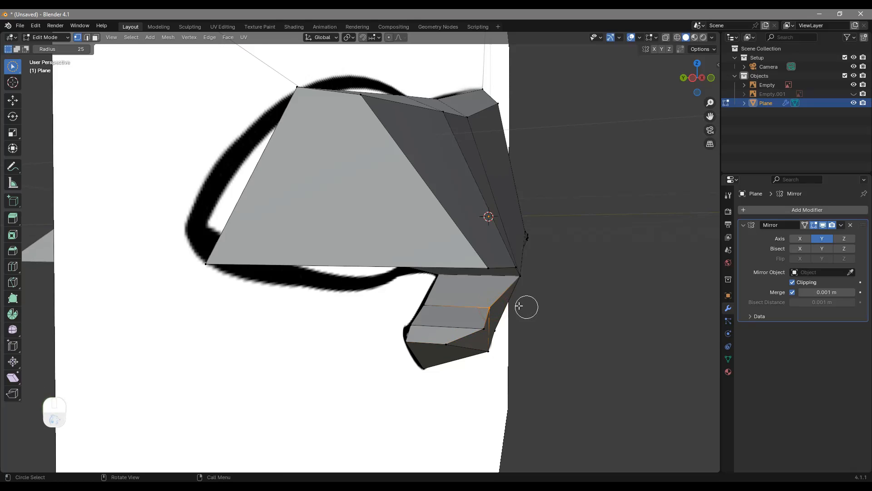
# Step: Move the lower jaw's rear outer vertex outward about 0.02 m along Y to even out the jaw's taper
pyautogui.press('g')
pyautogui.press('x')
pyautogui.press('y')
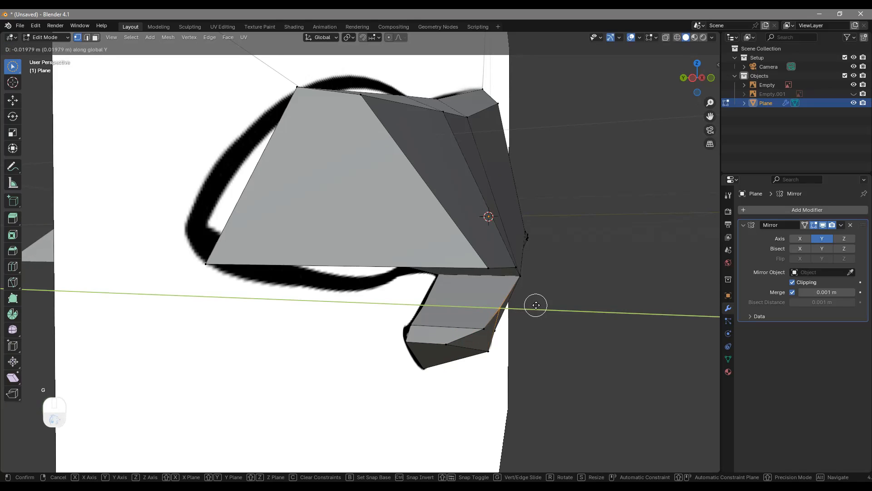
pyautogui.click(536, 305)
# Step: Select the lower outer vertex at the snout tip and vertex-slide it inward by about 0.6 toward the centerline
pyautogui.moveTo(535, 305); pyautogui.dragTo(322, 286, button='middle')
pyautogui.scroll(3, 322, 285)
pyautogui.click(349, 350)
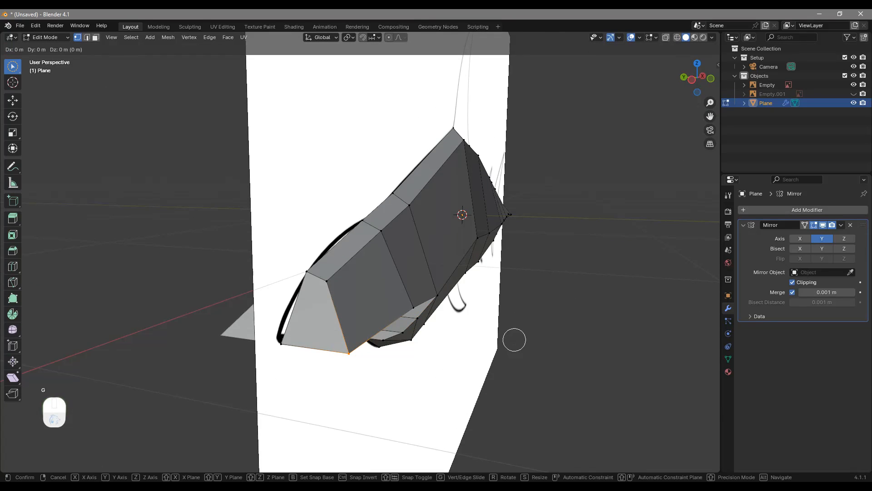
pyautogui.press('g')
pyautogui.press('g')
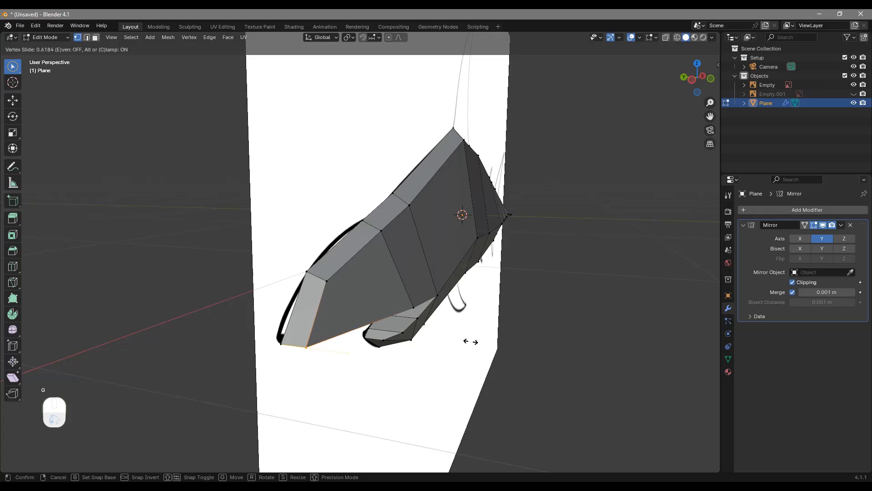
pyautogui.click(473, 342)
# Step: Add a lengthwise loop cut between the body's outer edge and centerline, and slide it about 0.6 toward the centerline
pyautogui.moveTo(473, 342); pyautogui.dragTo(422, 257, button='middle')
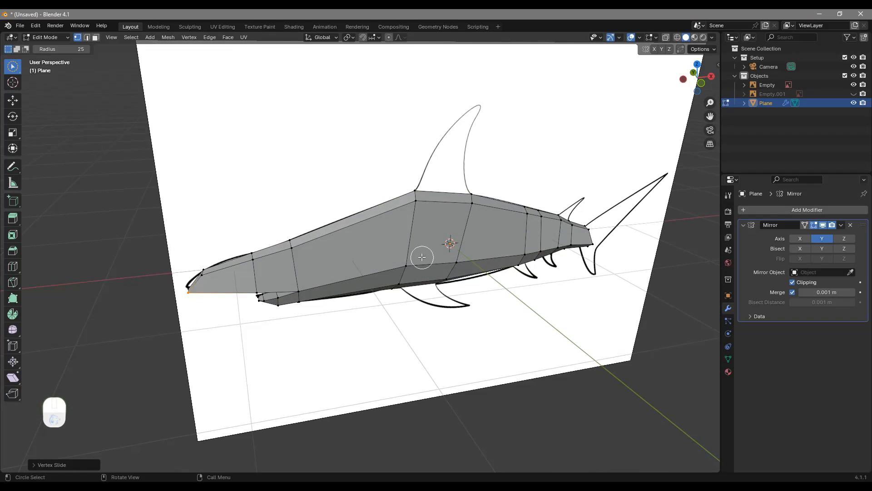
pyautogui.moveTo(594, 225); pyautogui.dragTo(474, 250, button='middle')
pyautogui.scroll(5, 405, 273)
pyautogui.moveTo(380, 301); pyautogui.dragTo(365, 288, button='middle')
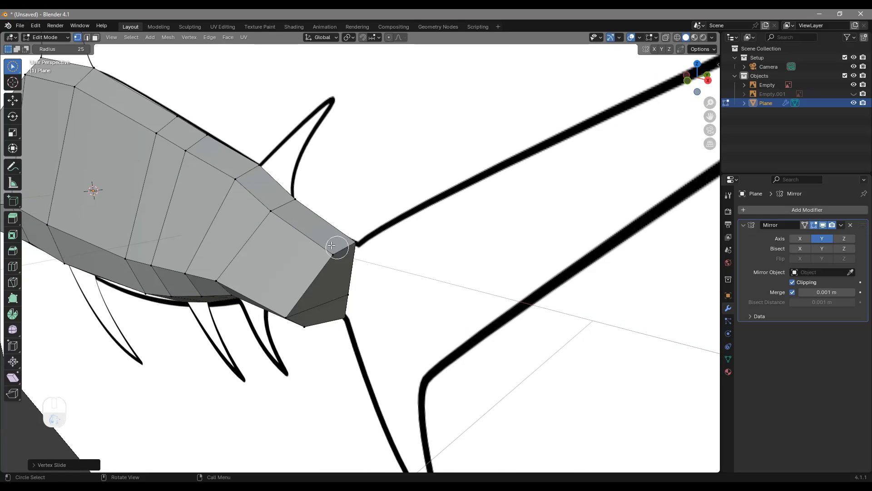
pyautogui.hotkey('ctrl', 'r')
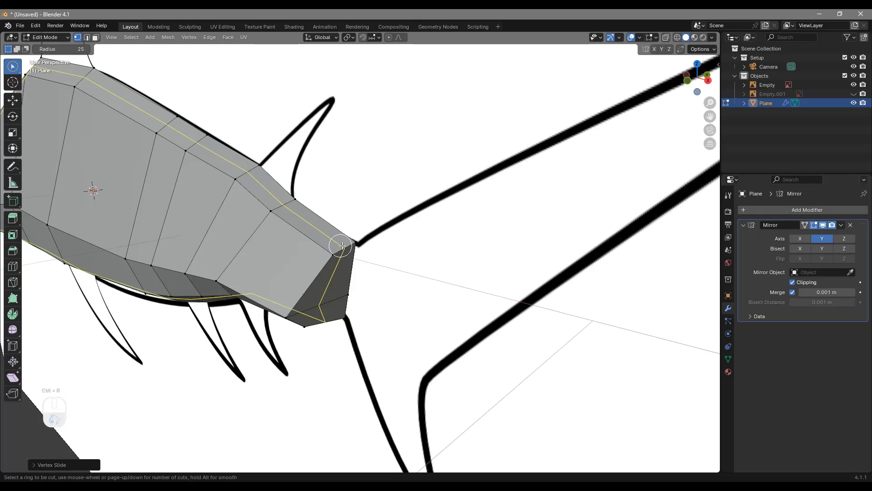
pyautogui.click(344, 249)
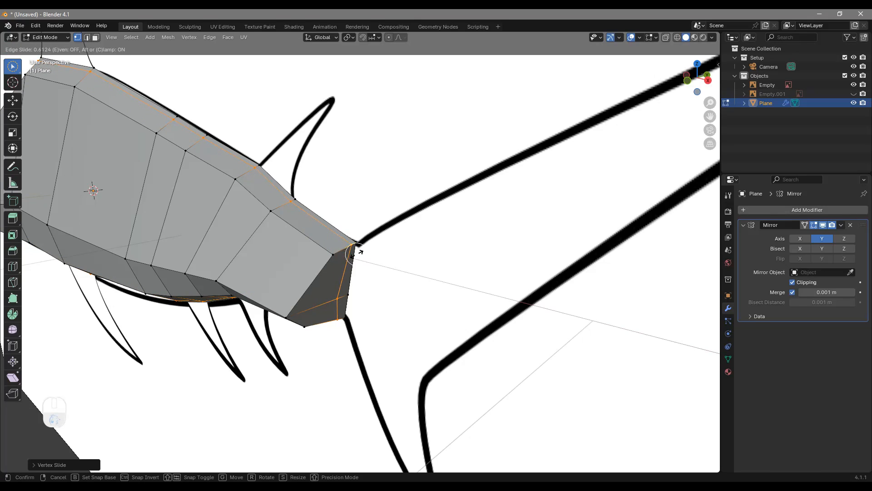
pyautogui.click(358, 251)
pyautogui.scroll(5, 337, 317)
pyautogui.scroll(-4, 340, 345)
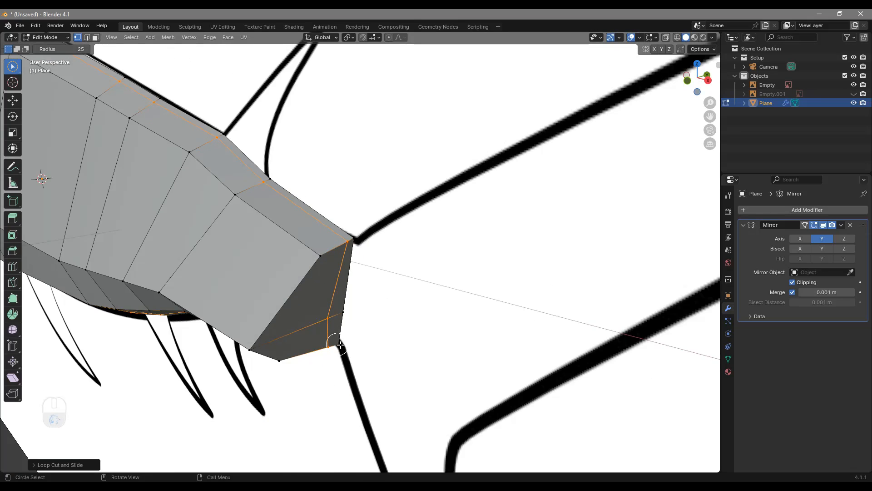
# Step: Select the faces closing the body's tail end and extrude them about 0.2 m along their normal toward the tail fin
pyautogui.press('3')
pyautogui.keyDown('alt'); pyautogui.click(350, 315); pyautogui.keyUp('alt')
pyautogui.moveTo(366, 310); pyautogui.dragTo(403, 289, button='middle')
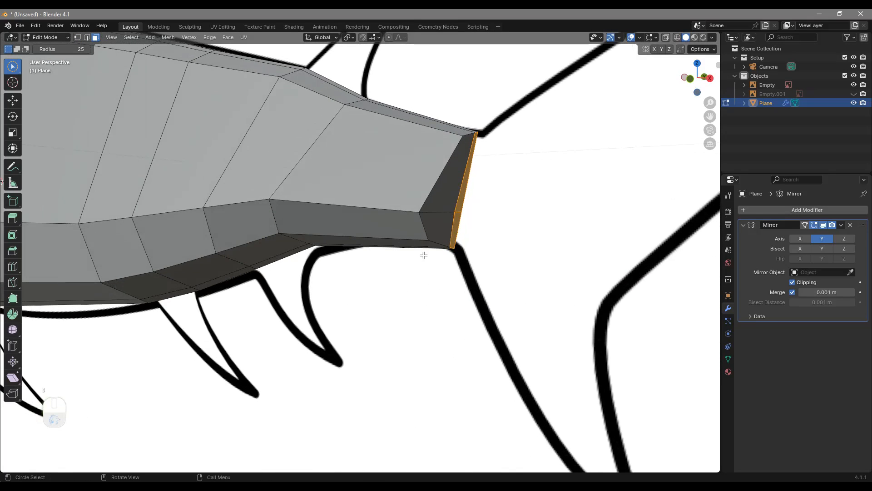
pyautogui.scroll(-2, 454, 234)
pyautogui.press('e')
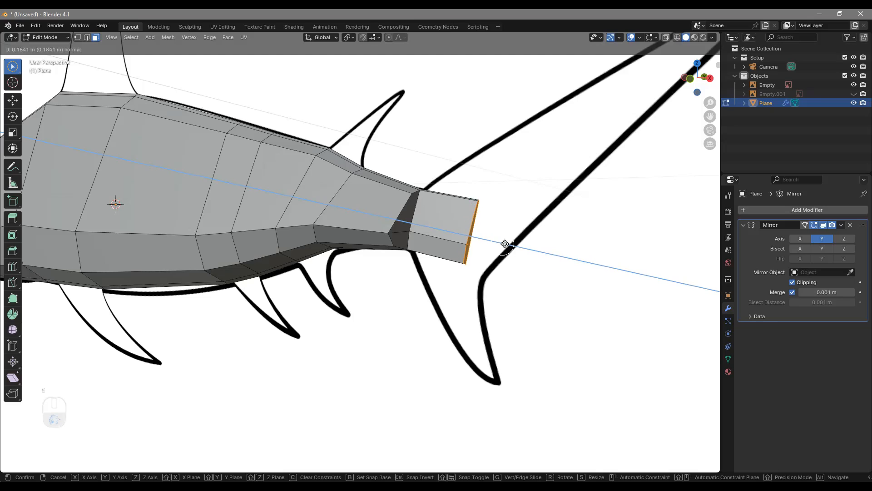
pyautogui.click(519, 244)
pyautogui.press('w')
pyautogui.moveTo(518, 241); pyautogui.dragTo(392, 280, button='middle')
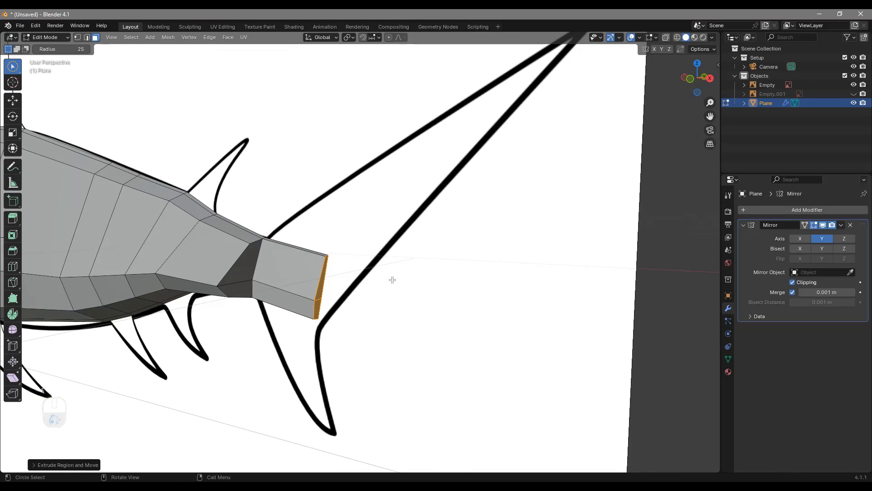
# Step: Select the upper vertex at the end of the new tail extrusion
pyautogui.press('1')
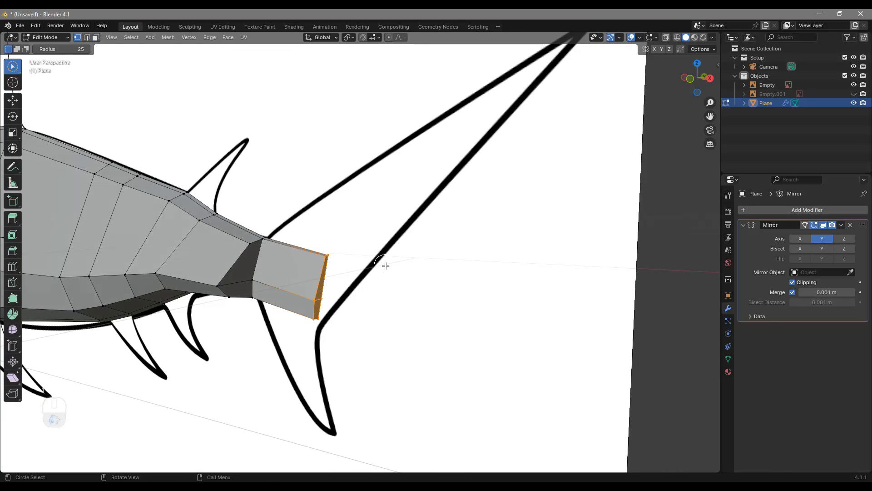
pyautogui.click(329, 258)
pyautogui.moveTo(394, 281); pyautogui.dragTo(383, 237, button='middle')
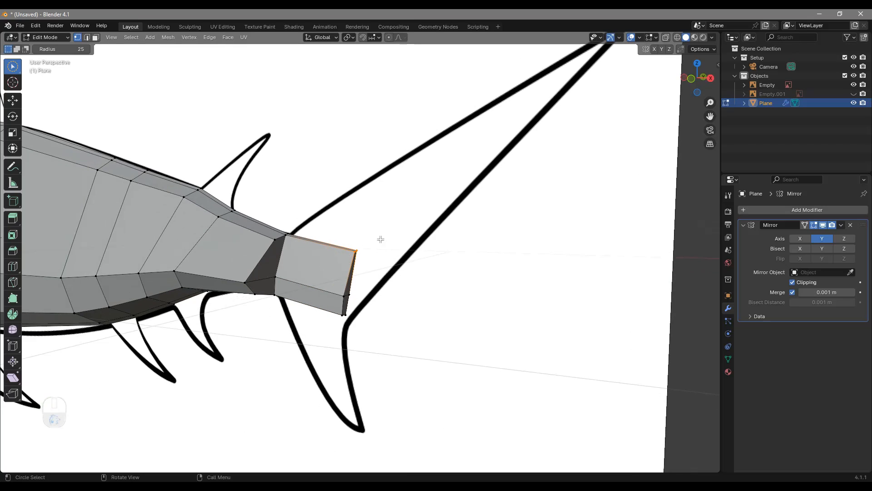
pyautogui.click(691, 79)
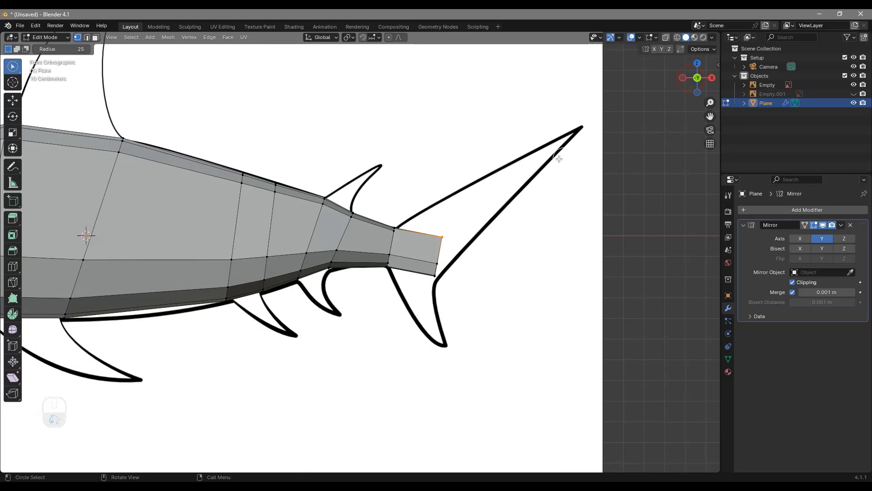
pyautogui.keyDown('shift'); pyautogui.moveTo(414, 264); pyautogui.dragTo(360, 275, button='middle'); pyautogui.keyUp('shift')
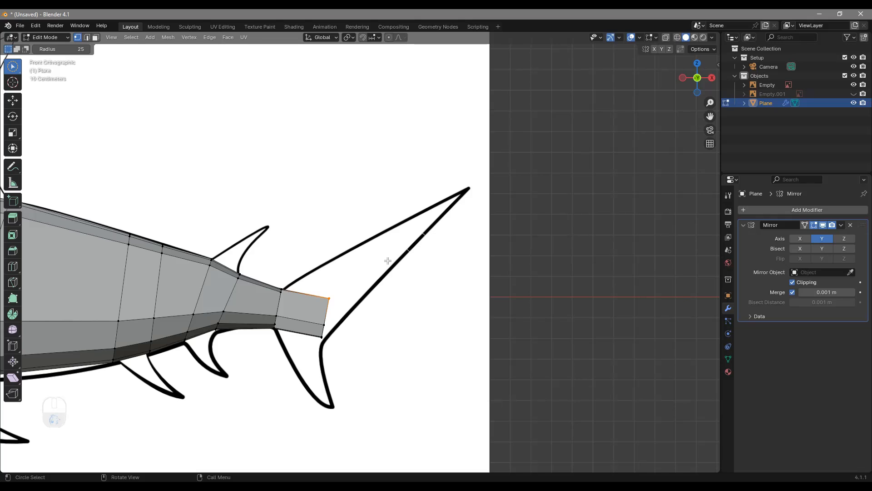
pyautogui.moveTo(339, 294); pyautogui.dragTo(277, 265, button='middle')
pyautogui.press('g')
pyautogui.click(333, 251)
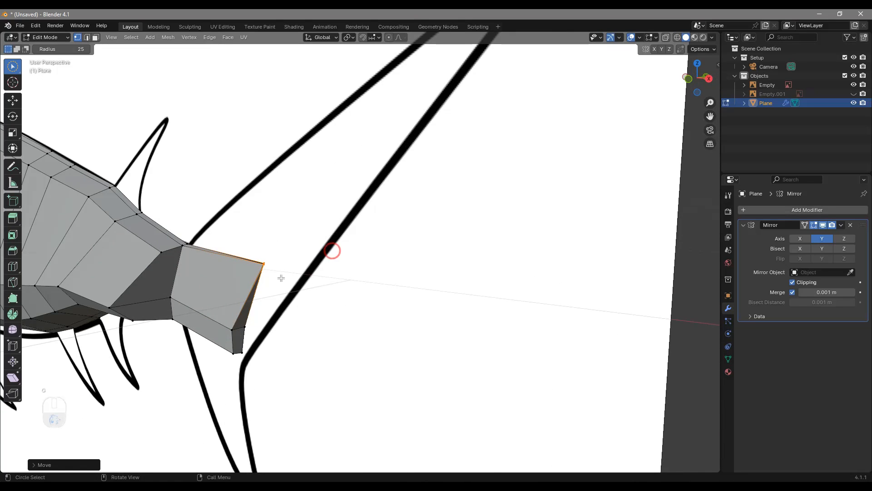
pyautogui.press('g')
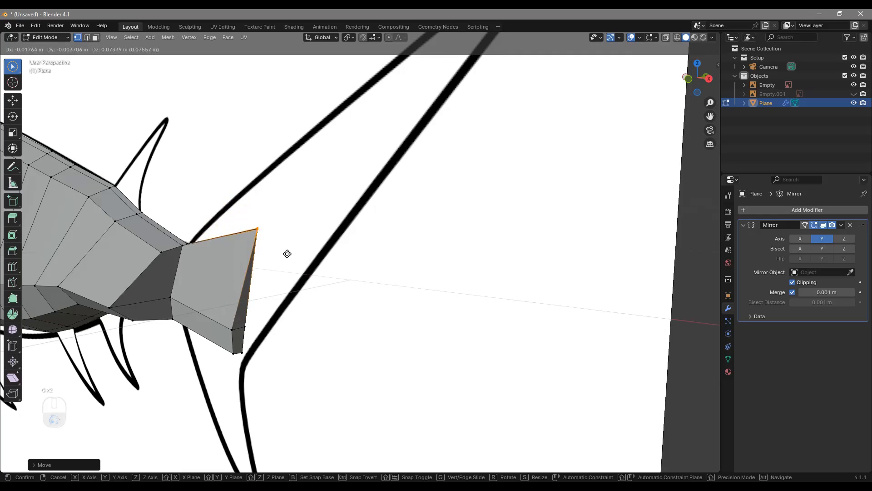
pyautogui.rightClick(171, 164)
pyautogui.press('c')
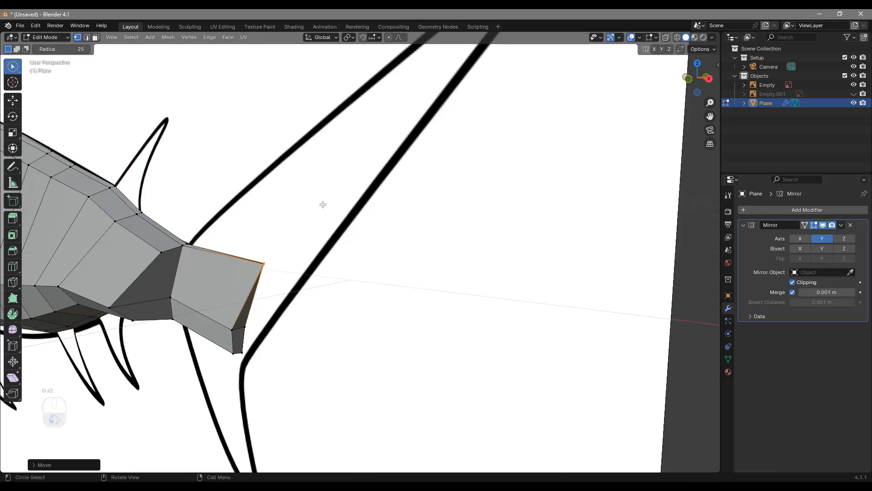
pyautogui.hotkey('ctrl', 'z')
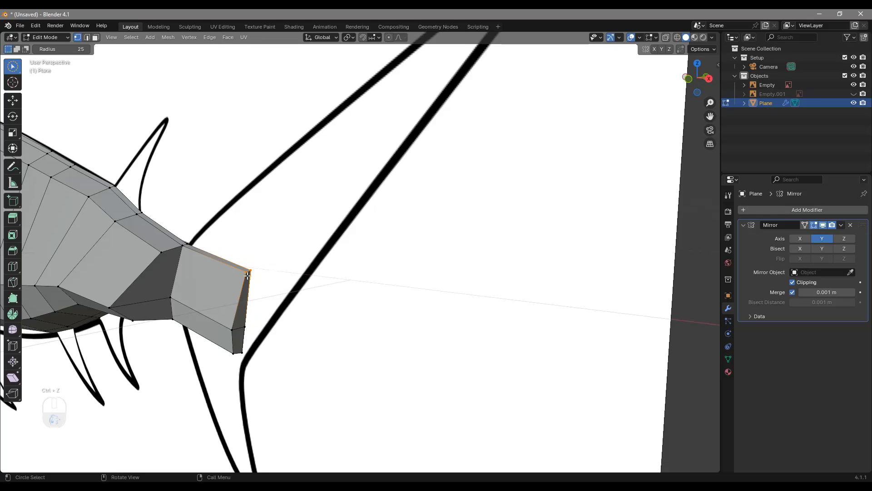
# Step: In front view, move the tail extrusion's upper end vertex onto the tip of the drawing's upper tail lobe
pyautogui.click(687, 80)
pyautogui.keyDown('shift'); pyautogui.moveTo(480, 187); pyautogui.dragTo(365, 313, button='middle'); pyautogui.keyUp('shift')
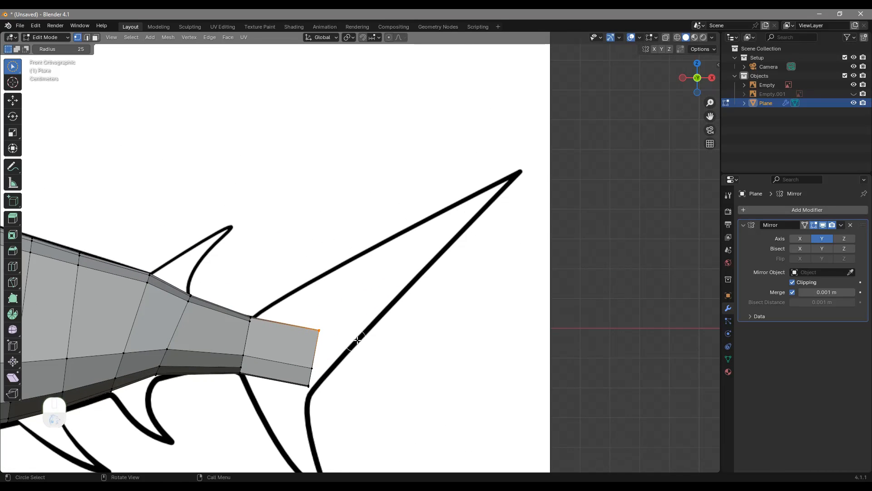
pyautogui.press('g')
pyautogui.click(559, 181)
pyautogui.keyDown('shift'); pyautogui.moveTo(431, 280); pyautogui.dragTo(494, 179, button='middle'); pyautogui.keyUp('shift')
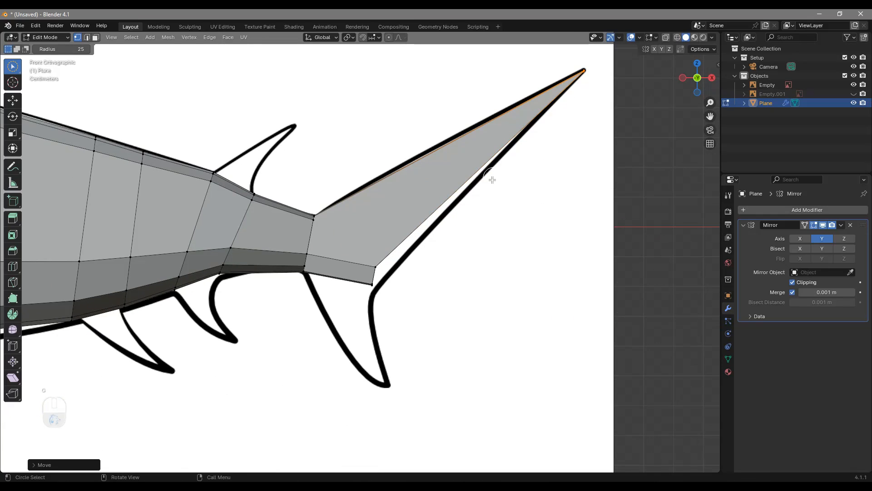
# Step: Turn on X-ray and move the tail end's bottom vertices onto the tip of the drawing's lower tail lobe
pyautogui.hotkey('alt', 'z')
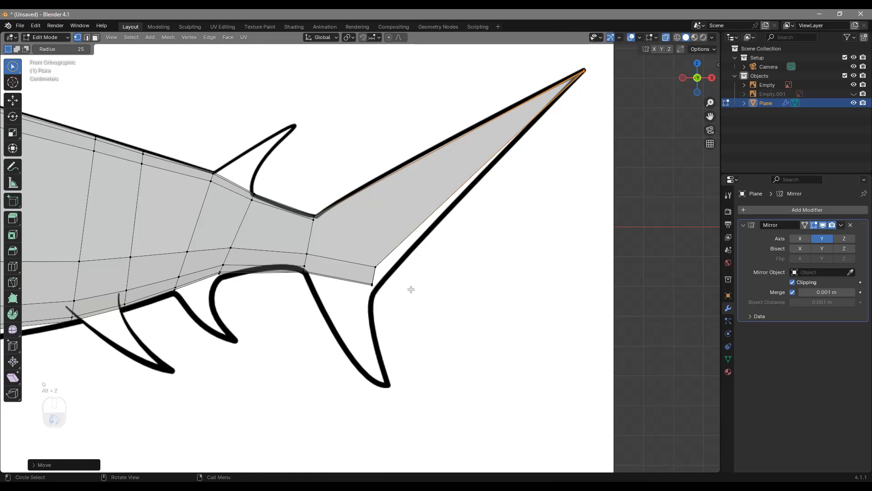
pyautogui.click(377, 293)
pyautogui.press('g')
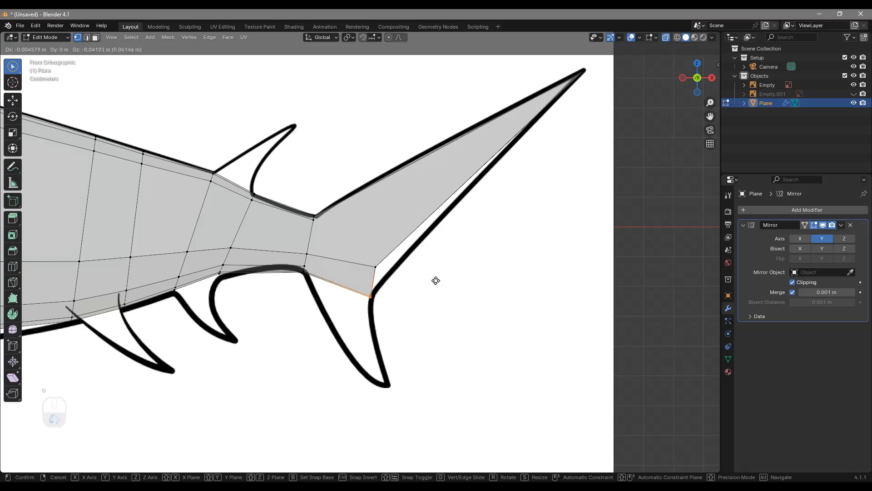
pyautogui.click(450, 344)
# Step: Move the tail end's middle vertices onto the notch between the two tail lobes in the drawing
pyautogui.press('c')
pyautogui.click(371, 267)
pyautogui.press('Escape')
pyautogui.press('g')
pyautogui.click(467, 288)
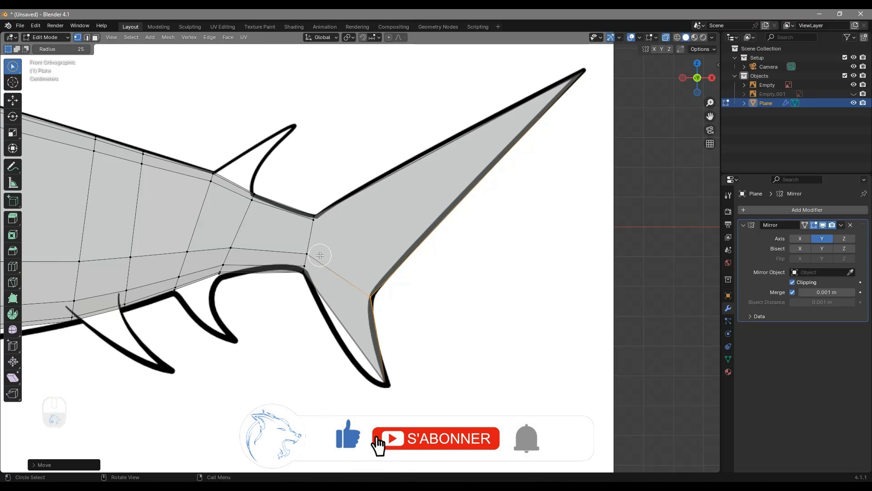
# Step: Turn off X-ray, add a loop cut around the tail stem ahead of the tail fin, and edge-slide it about 0.4 toward the fin
pyautogui.scroll(-3, 319, 255)
pyautogui.keyDown('shift'); pyautogui.moveTo(335, 245); pyautogui.dragTo(421, 301, button='middle'); pyautogui.keyUp('shift')
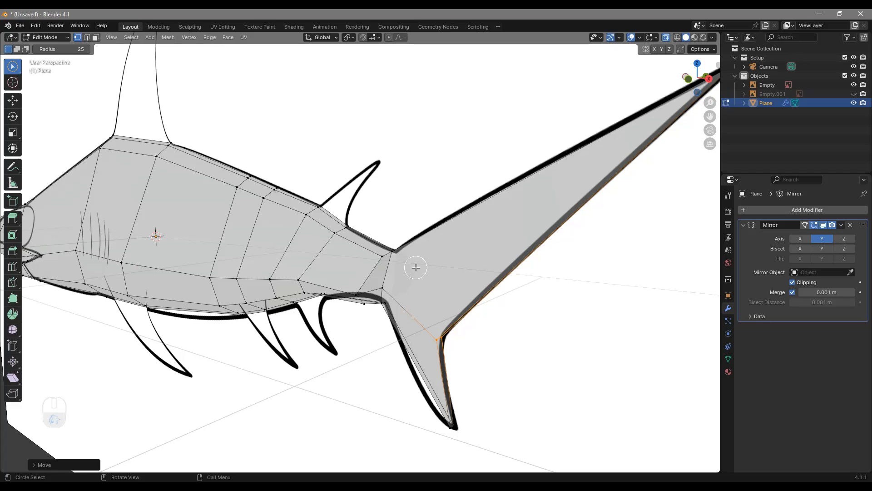
pyautogui.moveTo(383, 277); pyautogui.dragTo(346, 228, button='middle')
pyautogui.hotkey('alt', 'z')
pyautogui.scroll(6, 481, 235)
pyautogui.click(473, 185)
pyautogui.click(416, 356)
pyautogui.click(405, 313)
pyautogui.rightClick(457, 319)
pyautogui.scroll(-4, 460, 320)
pyautogui.moveTo(489, 334); pyautogui.dragTo(447, 363, button='middle')
pyautogui.keyDown('shift'); pyautogui.moveTo(459, 336); pyautogui.dragTo(532, 210, button='middle'); pyautogui.keyUp('shift')
pyautogui.moveTo(428, 358); pyautogui.dragTo(473, 343, button='middle')
pyautogui.press('g')
pyautogui.press('g')
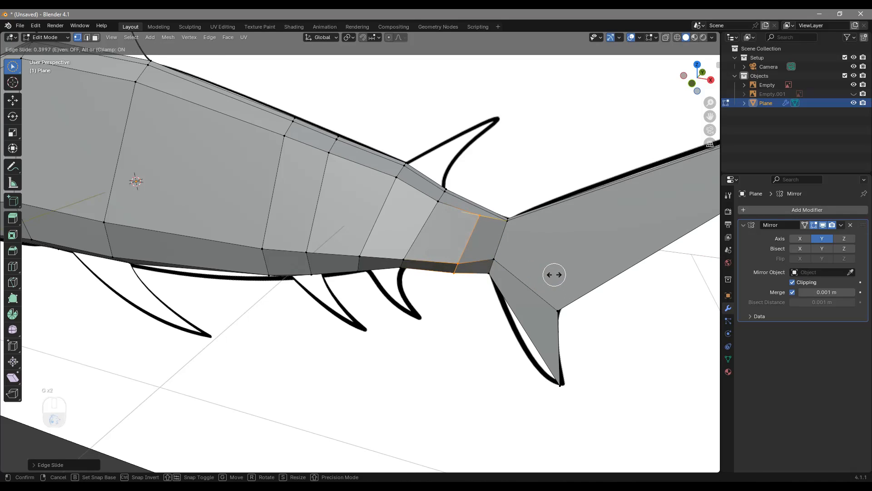
pyautogui.click(554, 272)
# Step: Scale the tail stem's new loop along Z to about 0.8 to narrow its height
pyautogui.moveTo(555, 272); pyautogui.dragTo(506, 303, button='middle')
pyautogui.scroll(2, 507, 303)
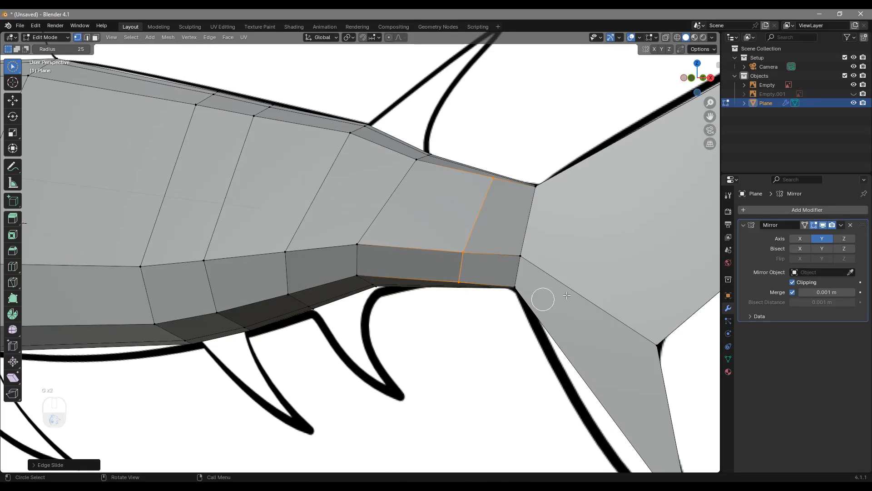
pyautogui.press('s')
pyautogui.press('z')
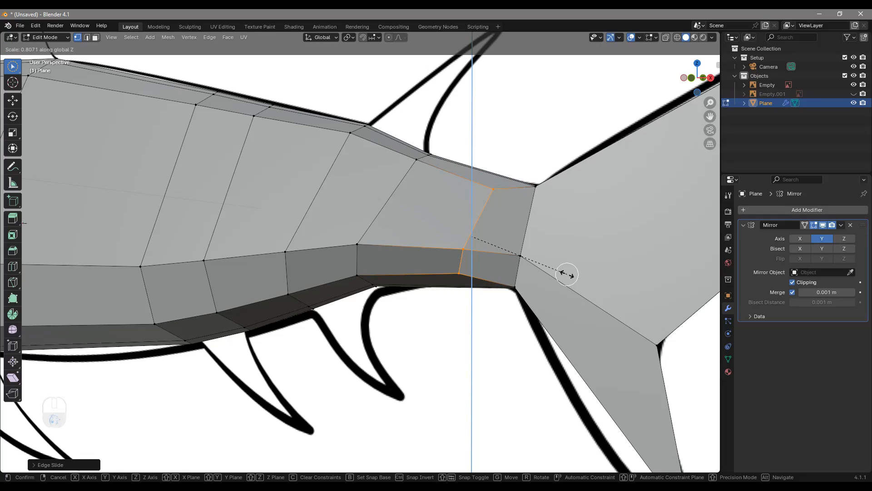
pyautogui.click(566, 274)
# Step: Move the lower outer vertices of the two rings ahead of the tail fin slightly inward along Y to even the taper
pyautogui.moveTo(566, 274)
pyautogui.mouseDown(button='middle')
pyautogui.moveTo(491, 297)
pyautogui.moveTo(389, 279)
pyautogui.moveTo(372, 313)
pyautogui.moveTo(364, 314)
pyautogui.moveTo(396, 310)
pyautogui.moveTo(335, 307)
pyautogui.moveTo(370, 272)
pyautogui.moveTo(373, 255)
pyautogui.moveTo(351, 270)
pyautogui.moveTo(253, 280)
pyautogui.mouseUp(button='middle')
pyautogui.moveTo(253, 280); pyautogui.dragTo(248, 277)
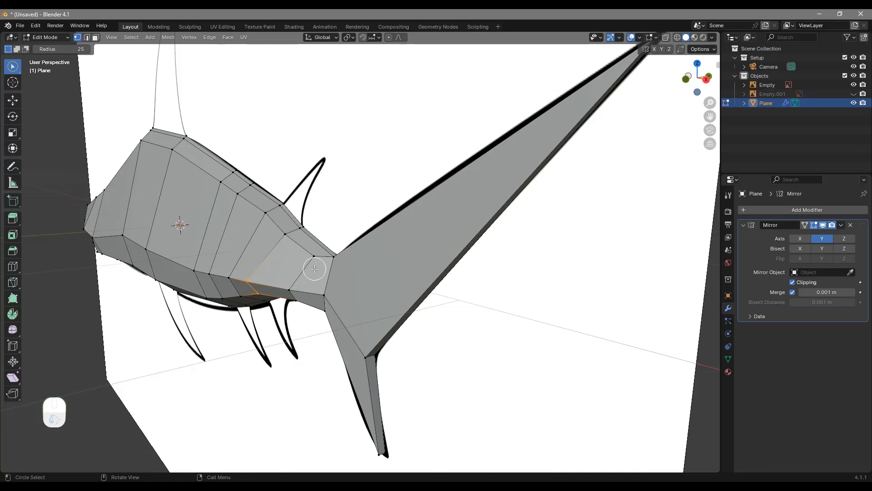
pyautogui.press('g')
pyautogui.press('y')
pyautogui.click(317, 267)
pyautogui.scroll(3, 317, 265)
pyautogui.moveTo(318, 265); pyautogui.dragTo(413, 276, button='middle')
pyautogui.click(529, 255)
pyautogui.press('g')
pyautogui.press('y')
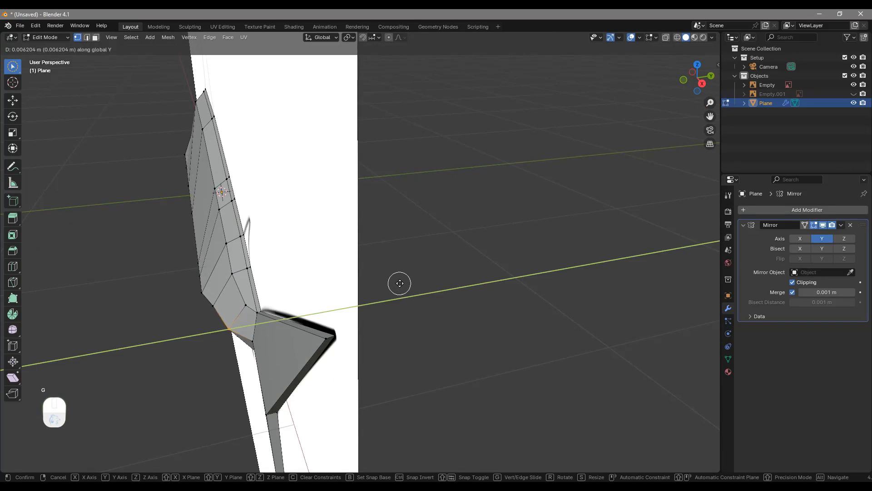
pyautogui.click(408, 279)
# Step: Select the two outer side vertices at mid-body, below the dorsal fin, and move them outward along Y to widen the body
pyautogui.scroll(-3, 400, 270)
pyautogui.moveTo(286, 268); pyautogui.dragTo(397, 282, button='middle')
pyautogui.keyDown('shift'); pyautogui.moveTo(368, 296); pyautogui.dragTo(411, 231, button='middle'); pyautogui.keyUp('shift')
pyautogui.click(358, 283)
pyautogui.moveTo(322, 307)
pyautogui.mouseDown(button='middle')
pyautogui.moveTo(363, 272)
pyautogui.moveTo(453, 243)
pyautogui.moveTo(441, 251)
pyautogui.mouseUp(button='middle')
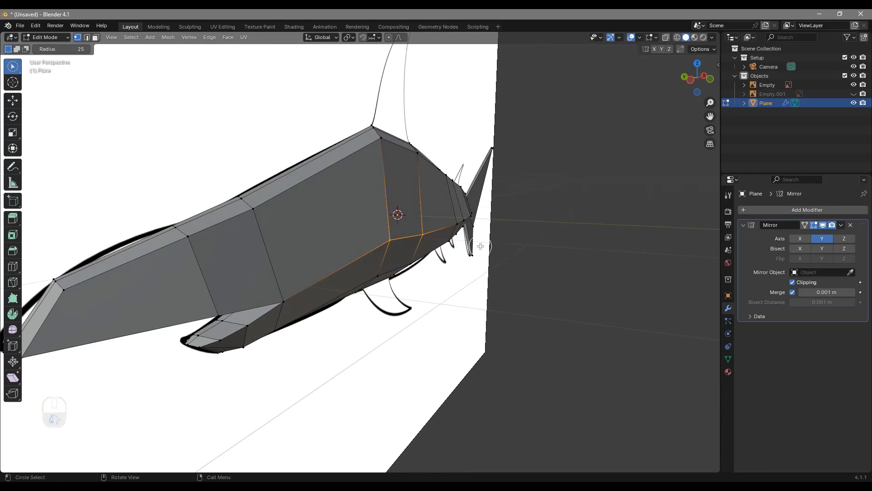
pyautogui.press('g')
pyautogui.press('y')
pyautogui.click(498, 245)
# Step: Select the two inner underside vertices at mid-body and edge-slide them outward, close to the neighboring lengthwise row
pyautogui.moveTo(498, 246); pyautogui.dragTo(312, 144, button='middle')
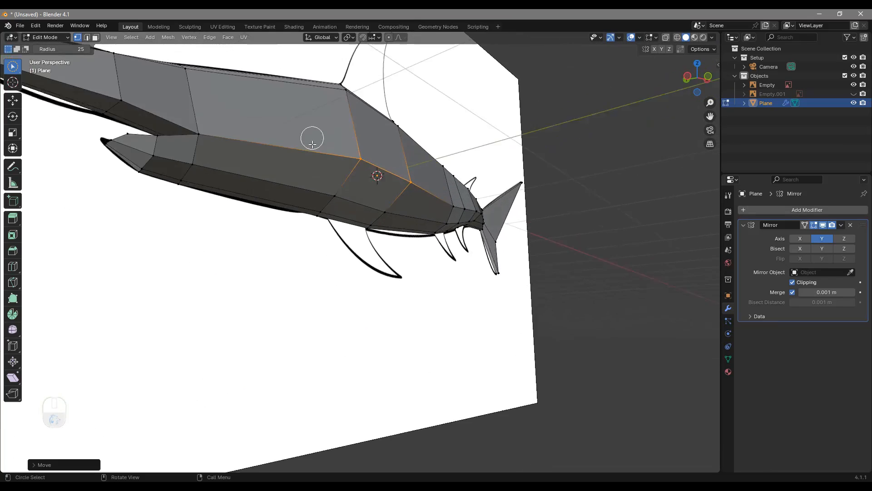
pyautogui.scroll(1, 312, 144)
pyautogui.moveTo(432, 191); pyautogui.dragTo(418, 222, button='middle')
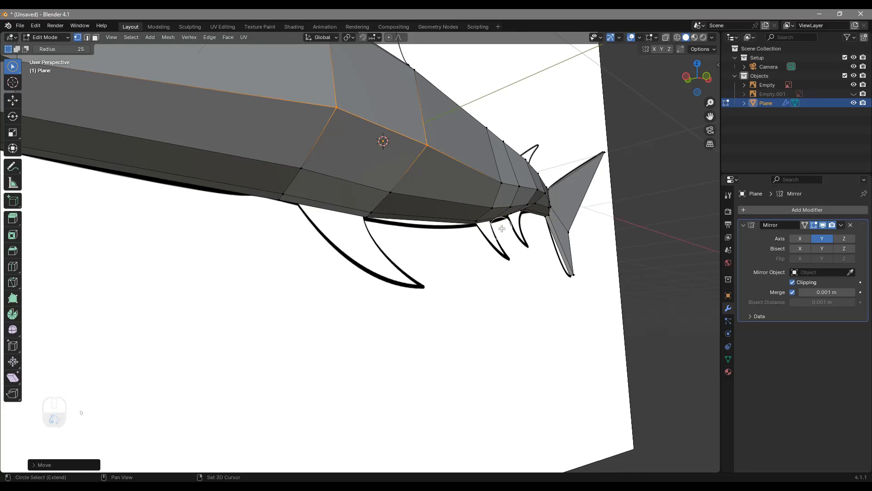
pyautogui.keyDown('shift'); pyautogui.moveTo(508, 235); pyautogui.dragTo(526, 275, button='middle'); pyautogui.keyUp('shift')
pyautogui.scroll(2, 366, 257)
pyautogui.moveTo(401, 253); pyautogui.dragTo(339, 239, button='middle')
pyautogui.keyDown('alt'); pyautogui.click(315, 234); pyautogui.keyUp('alt')
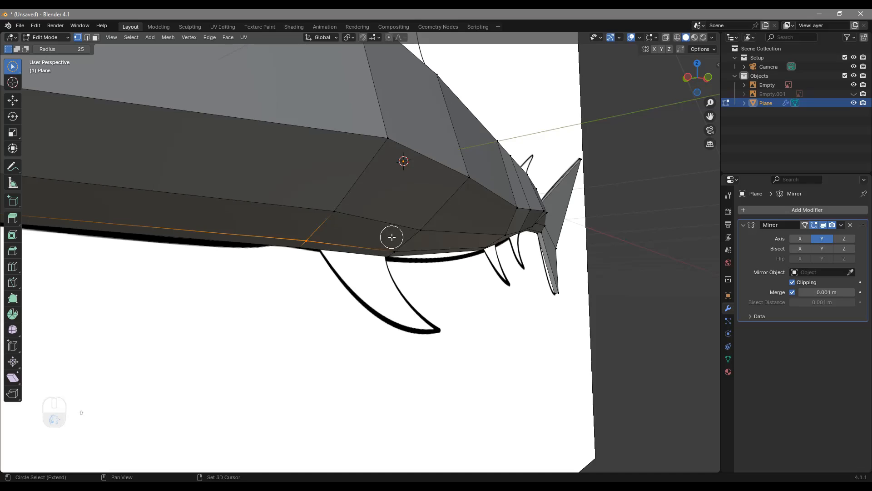
pyautogui.moveTo(395, 241); pyautogui.dragTo(411, 294, button='middle')
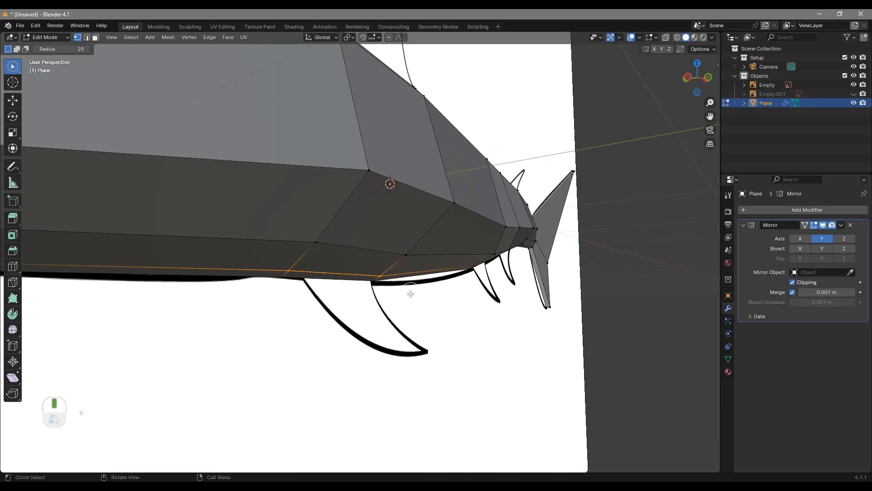
pyautogui.press('g')
pyautogui.press('g')
pyautogui.click(427, 277)
# Step: Select the four vertices of the narrow underside strip at mid-body and move them outward to round the belly
pyautogui.moveTo(424, 272); pyautogui.dragTo(405, 253, button='middle')
pyautogui.press('c')
pyautogui.moveTo(403, 250); pyautogui.dragTo(410, 257)
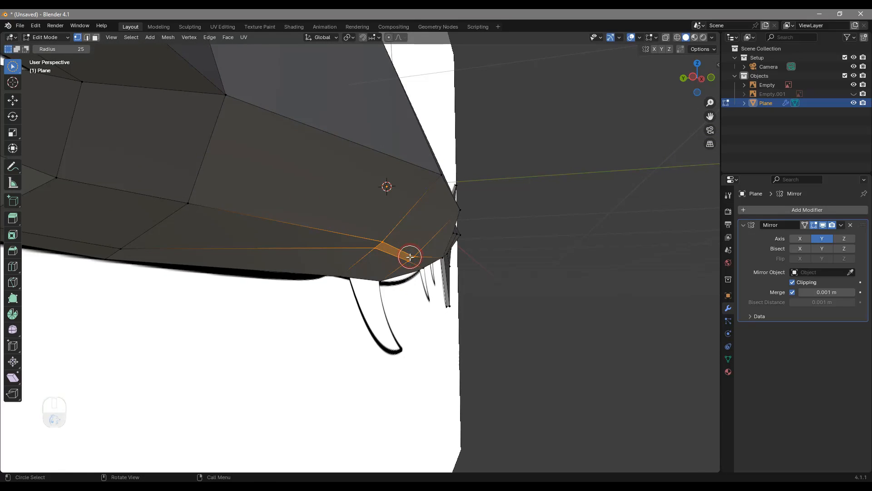
pyautogui.moveTo(459, 271); pyautogui.dragTo(427, 286, button='middle')
pyautogui.press('g')
pyautogui.click(509, 280)
pyautogui.scroll(-5, 427, 282)
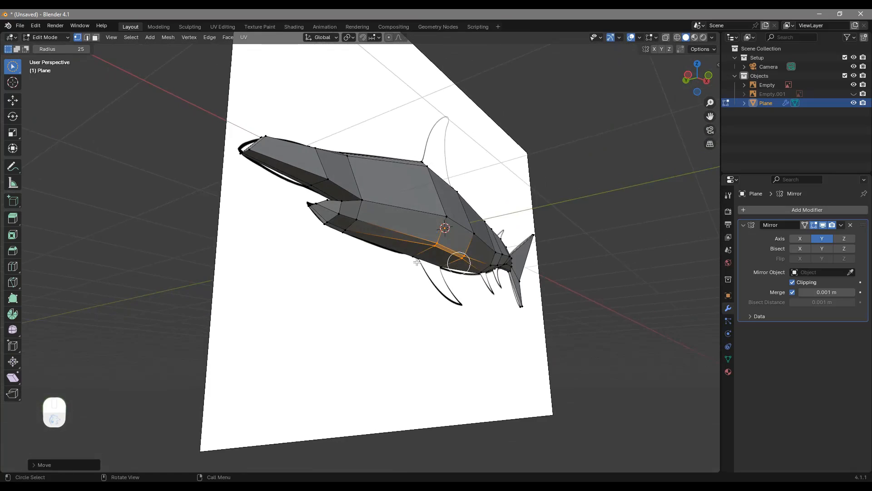
# Step: Select the inner underside vertices below the lower jaw and edge-slide them outward toward the neighboring lengthwise row
pyautogui.scroll(4, 293, 217)
pyautogui.moveTo(293, 217); pyautogui.dragTo(305, 244, button='middle')
pyautogui.scroll(3, 300, 257)
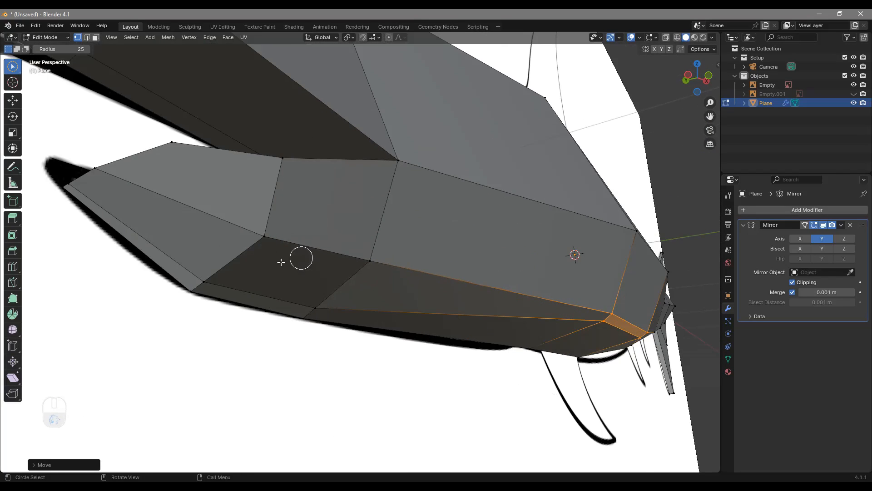
pyautogui.click(215, 276)
pyautogui.moveTo(215, 277); pyautogui.dragTo(321, 298)
pyautogui.moveTo(321, 298)
pyautogui.mouseDown(button='middle')
pyautogui.moveTo(444, 286)
pyautogui.moveTo(479, 302)
pyautogui.mouseUp(button='middle')
pyautogui.press('g')
pyautogui.press('g')
pyautogui.click(538, 293)
# Step: Select the four inner underside vertices along the rear body and edge-slide them about 0.5 outward toward the neighboring row
pyautogui.moveTo(538, 293); pyautogui.dragTo(543, 249, button='middle')
pyautogui.moveTo(604, 198); pyautogui.dragTo(499, 272)
pyautogui.moveTo(411, 321); pyautogui.dragTo(403, 335)
pyautogui.moveTo(403, 335); pyautogui.dragTo(606, 350, button='middle')
pyautogui.press('g')
pyautogui.press('g')
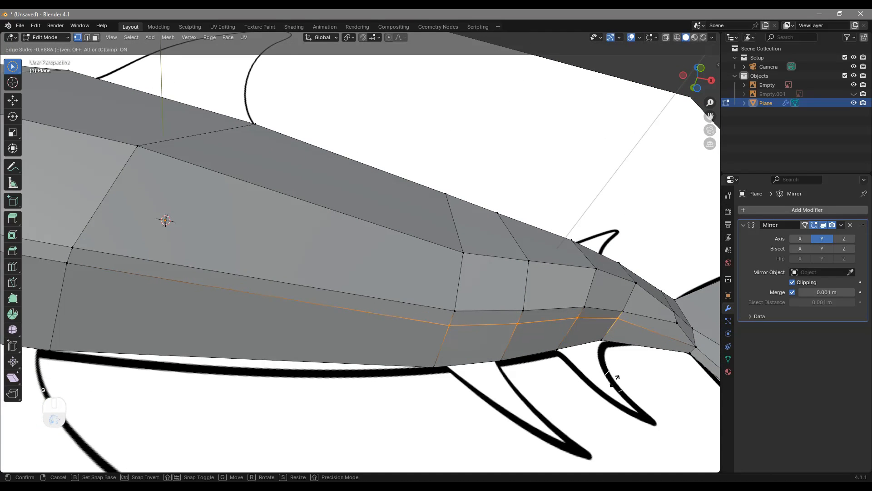
pyautogui.click(614, 378)
# Step: Select the narrow strip face on the underside at mid-body and extrude it outward to start the pectoral fin
pyautogui.moveTo(613, 379); pyautogui.dragTo(397, 311, button='middle')
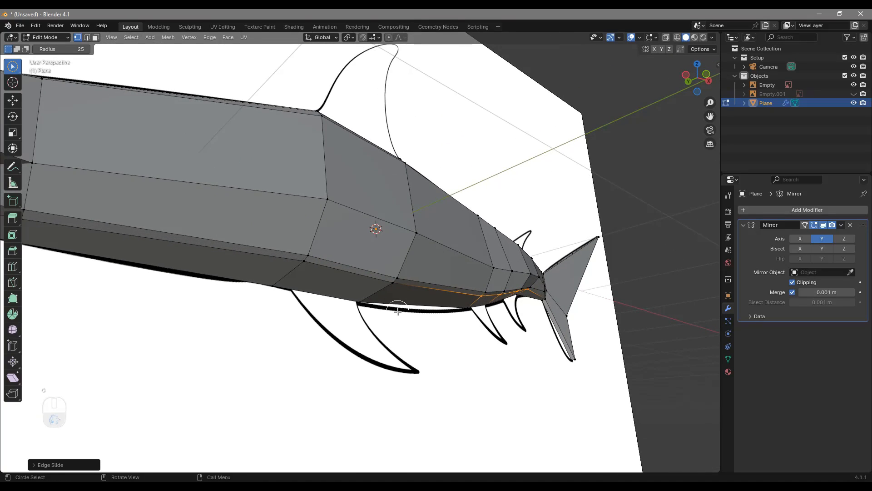
pyautogui.scroll(2, 337, 262)
pyautogui.moveTo(337, 301); pyautogui.dragTo(379, 305, button='middle')
pyautogui.press('3')
pyautogui.scroll(4, 371, 314)
pyautogui.scroll(-2, 373, 322)
pyautogui.scroll(-3, 374, 325)
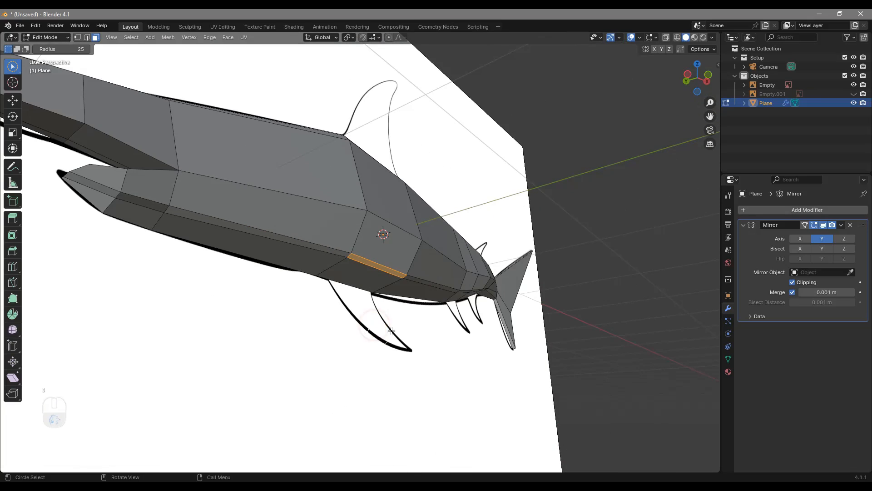
pyautogui.moveTo(428, 265); pyautogui.dragTo(440, 273, button='middle')
pyautogui.press('e')
pyautogui.click(482, 319)
# Step: Move the pectoral fin's end face back and down to sweep the fin toward the tail
pyautogui.moveTo(482, 320); pyautogui.dragTo(418, 255, button='middle')
pyautogui.press('g')
pyautogui.click(461, 279)
# Step: Add a loop cut across the middle of the pectoral fin and move it slightly to bend the fin
pyautogui.moveTo(464, 353); pyautogui.dragTo(415, 213, button='middle')
pyautogui.scroll(5, 418, 303)
pyautogui.hotkey('ctrl', 'r')
pyautogui.click(446, 317)
pyautogui.click(501, 310)
pyautogui.moveTo(544, 306); pyautogui.dragTo(459, 286, button='middle')
pyautogui.press('g')
pyautogui.click(617, 288)
# Step: Edge-slide the vertices along one side of the pectoral fin's tip toward the opposite side to thin the tip
pyautogui.press('1')
pyautogui.scroll(2, 397, 284)
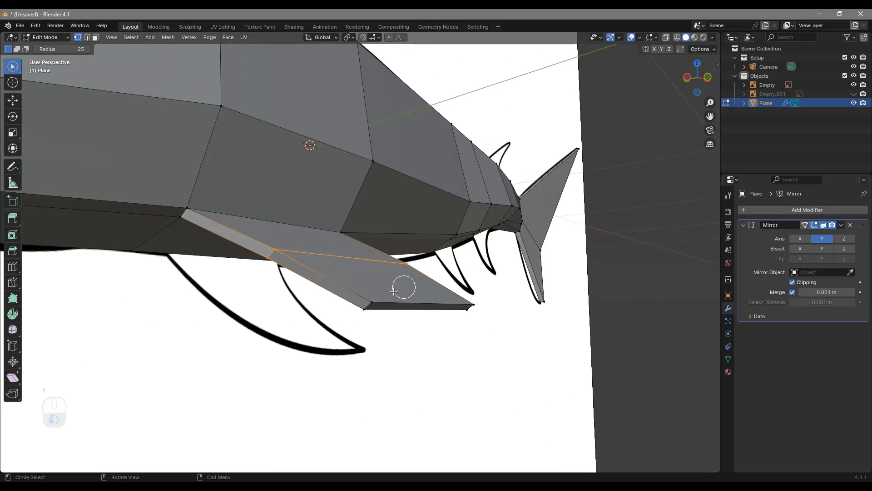
pyautogui.click(372, 296)
pyautogui.moveTo(481, 301); pyautogui.dragTo(558, 277, button='middle')
pyautogui.press('g')
pyautogui.press('g')
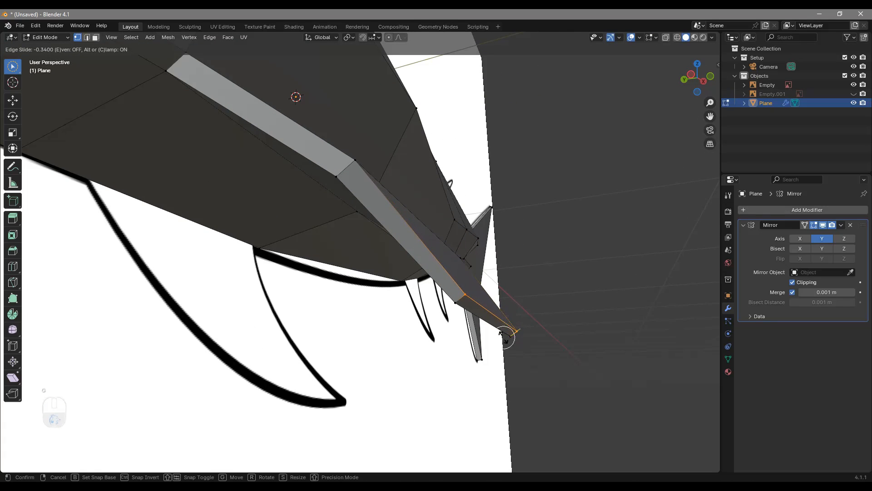
pyautogui.click(476, 376)
# Step: Select the narrow top strip face at the highest part of the back and extrude it upward to start the dorsal fin
pyautogui.moveTo(476, 376); pyautogui.dragTo(452, 296, button='middle')
pyautogui.scroll(-3, 451, 296)
pyautogui.keyDown('shift'); pyautogui.moveTo(417, 245); pyautogui.dragTo(415, 302, button='middle'); pyautogui.keyUp('shift')
pyautogui.scroll(3, 399, 254)
pyautogui.moveTo(383, 202); pyautogui.dragTo(423, 270, button='middle')
pyautogui.keyDown('shift'); pyautogui.moveTo(424, 269); pyautogui.dragTo(491, 307, button='middle'); pyautogui.keyUp('shift')
pyautogui.scroll(3, 447, 282)
pyautogui.click(427, 267)
pyautogui.click(437, 267)
pyautogui.press('e')
pyautogui.click(572, 107)
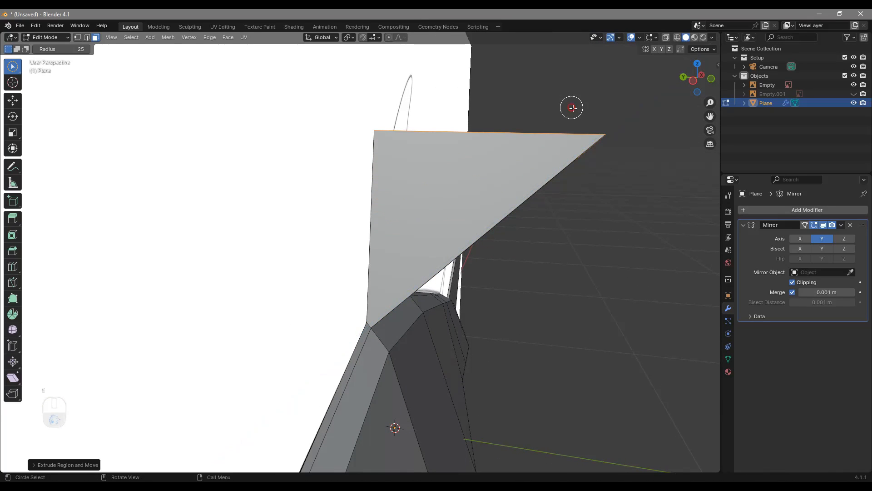
# Step: Move the dorsal fin's top face toward the mirror plane and slightly upward so the fin stands upright
pyautogui.moveTo(525, 198)
pyautogui.mouseDown(button='middle')
pyautogui.moveTo(520, 188)
pyautogui.moveTo(522, 209)
pyautogui.moveTo(553, 191)
pyautogui.moveTo(522, 209)
pyautogui.mouseUp(button='middle')
pyautogui.moveTo(472, 271); pyautogui.dragTo(334, 346, button='middle')
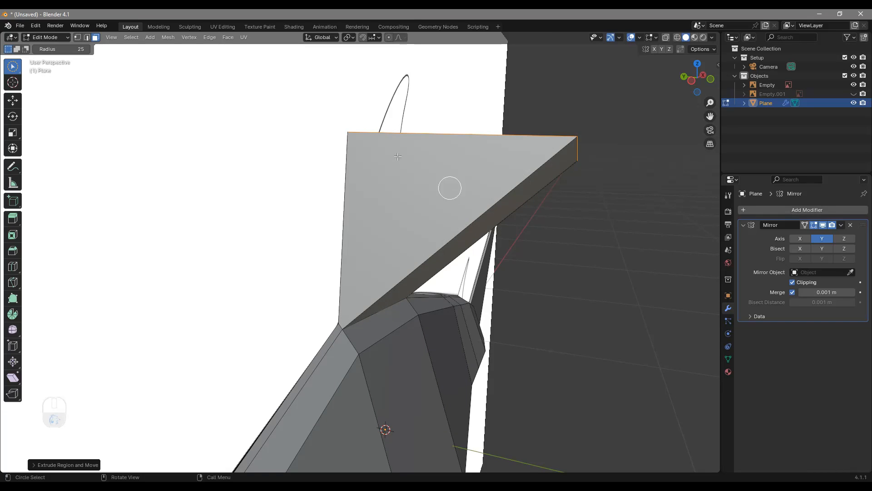
pyautogui.moveTo(385, 135); pyautogui.dragTo(382, 161, button='middle')
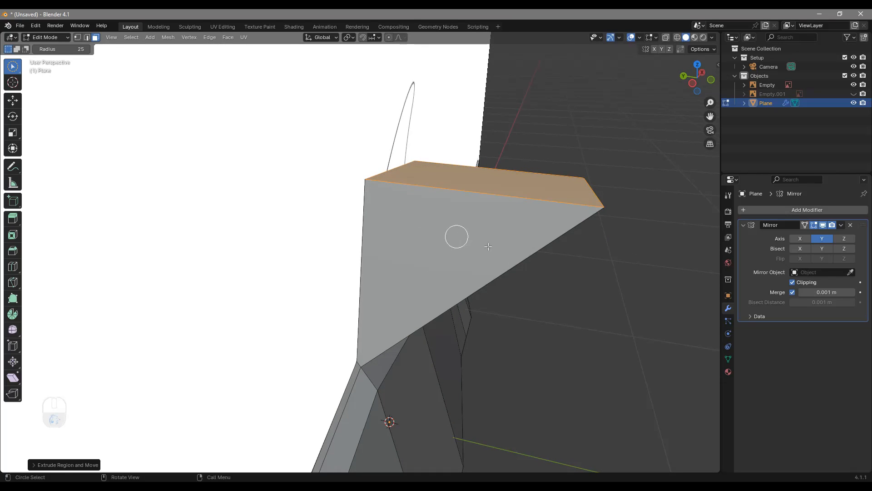
pyautogui.moveTo(488, 247); pyautogui.dragTo(605, 240, button='middle')
pyautogui.moveTo(621, 199); pyautogui.dragTo(650, 231, button='middle')
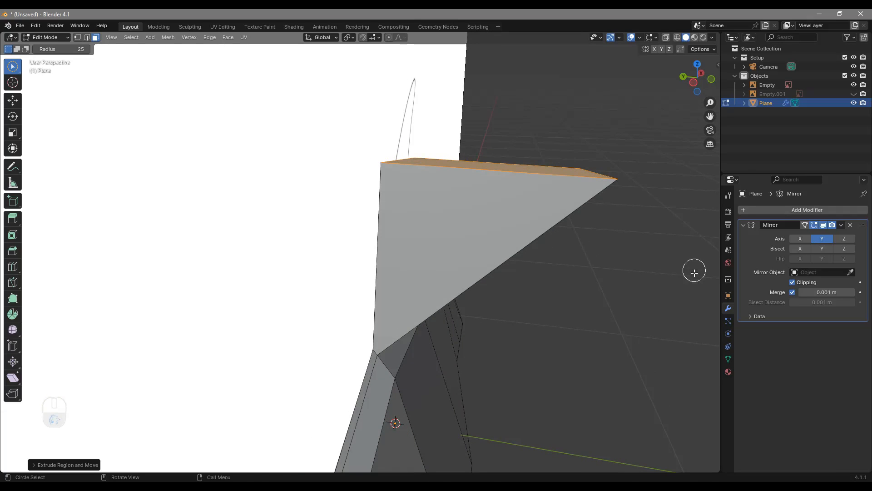
pyautogui.press('g')
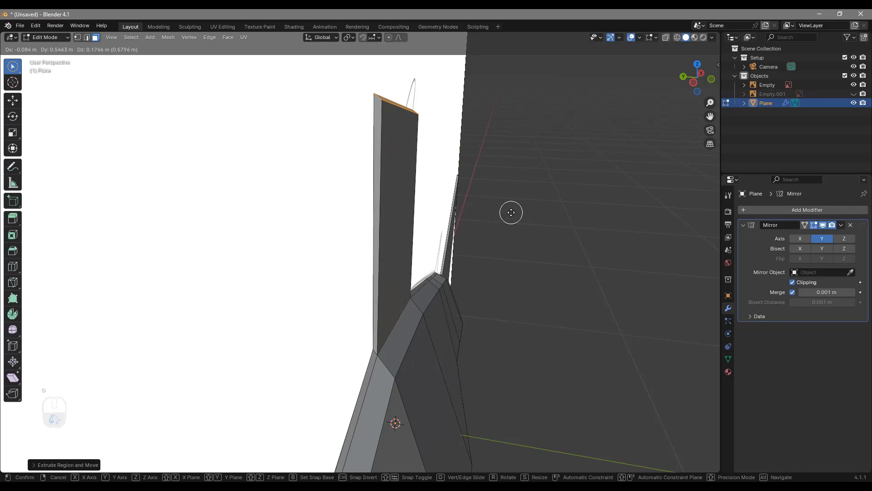
pyautogui.click(507, 211)
# Step: In the front orthographic view, move the dorsal fin's rear top corner vertices up to the drawn fin tip
pyautogui.moveTo(506, 208); pyautogui.dragTo(431, 231, button='middle')
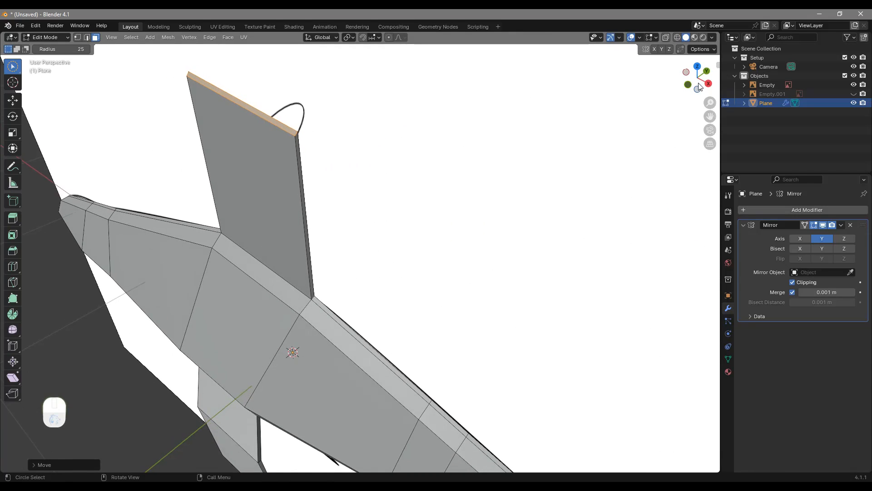
pyautogui.moveTo(578, 119); pyautogui.dragTo(369, 247, button='middle')
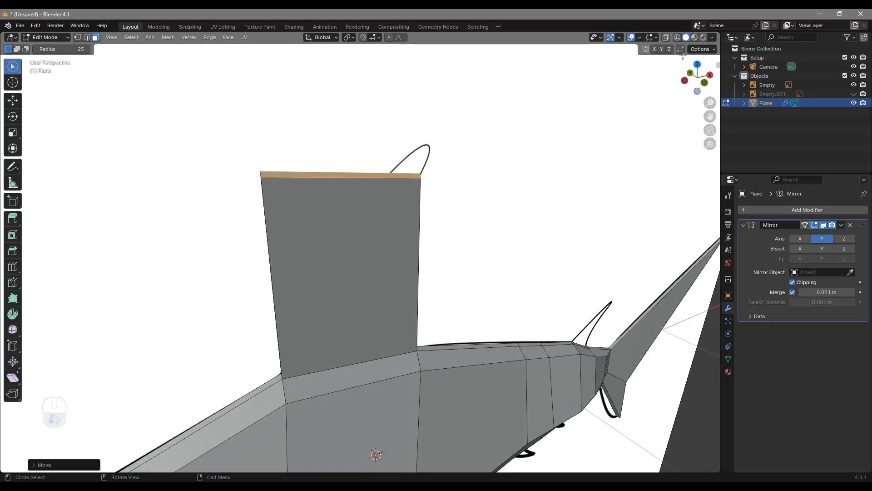
pyautogui.click(705, 84)
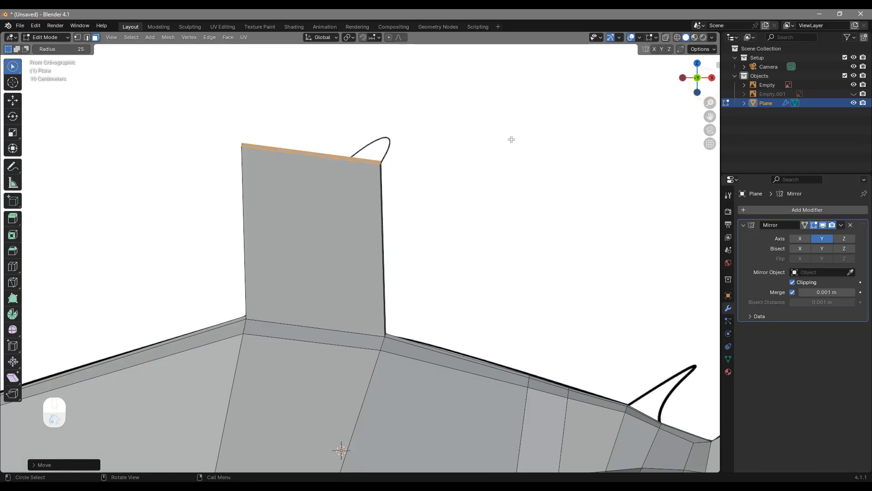
pyautogui.keyDown('shift'); pyautogui.moveTo(292, 259); pyautogui.dragTo(301, 263, button='middle'); pyautogui.keyUp('shift')
pyautogui.press('1')
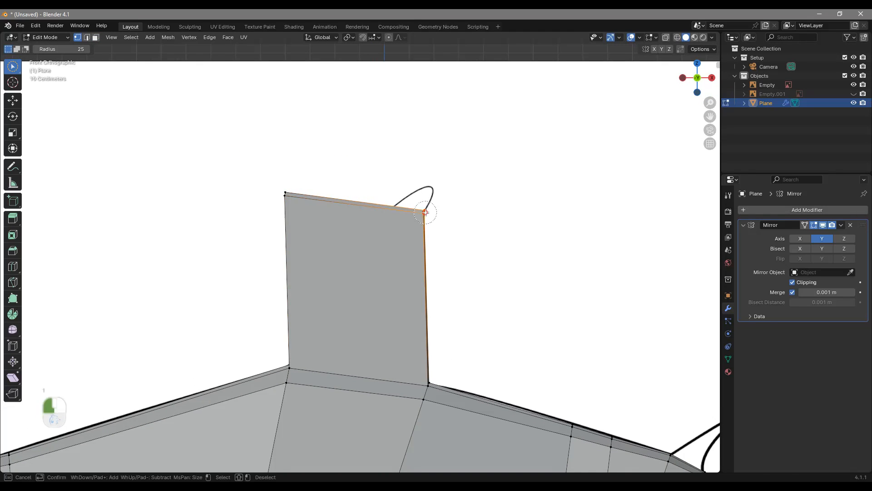
pyautogui.click(425, 213)
pyautogui.press('g')
pyautogui.click(455, 191)
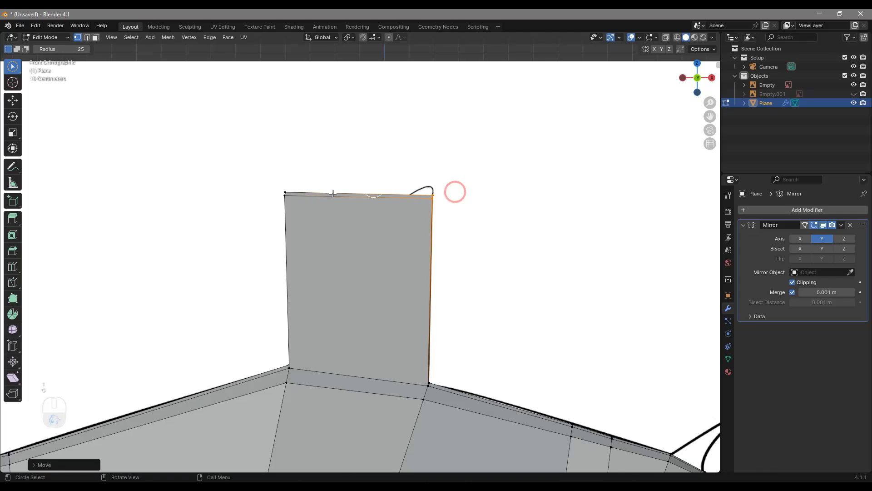
# Step: Move the dorsal fin's front top corner back onto the drawn leading edge and fine-tune the rear corner at the tip
pyautogui.click(282, 195)
pyautogui.press('g')
pyautogui.click(445, 202)
pyautogui.click(452, 196)
pyautogui.press('g')
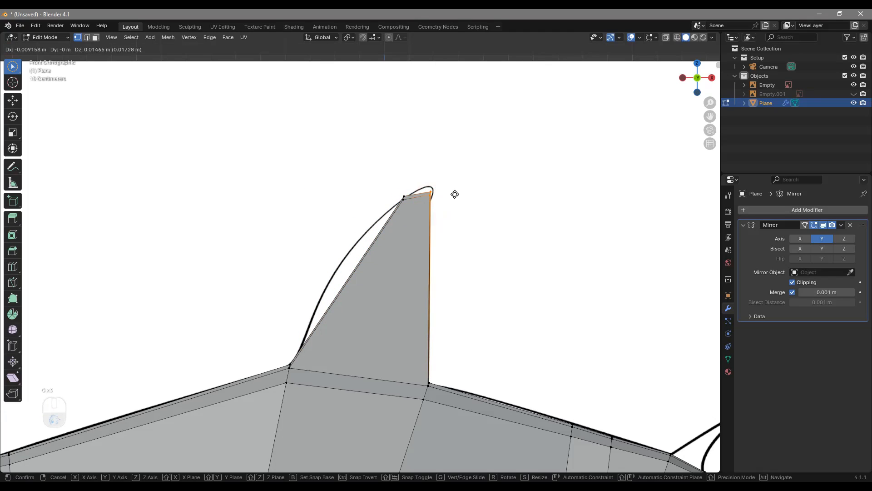
pyautogui.click(457, 191)
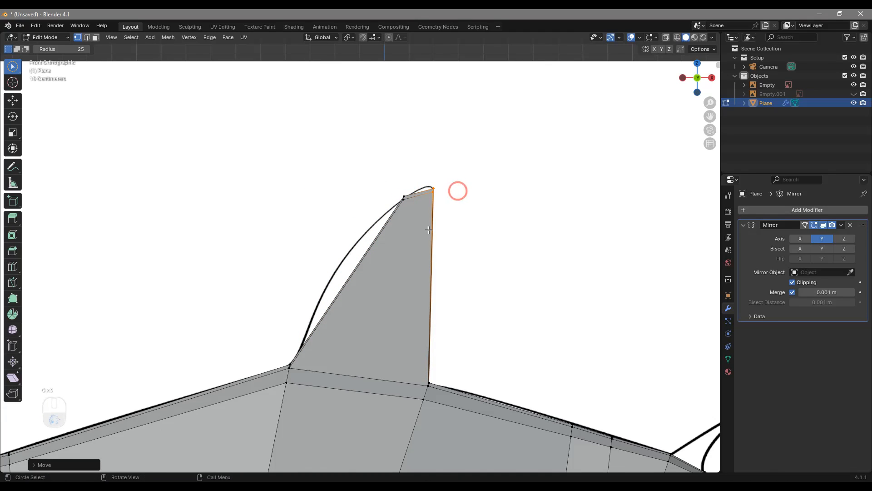
# Step: Add a loop cut across the middle of the dorsal fin and move it forward to follow the drawn leading edge
pyautogui.click(431, 287)
pyautogui.click(504, 291)
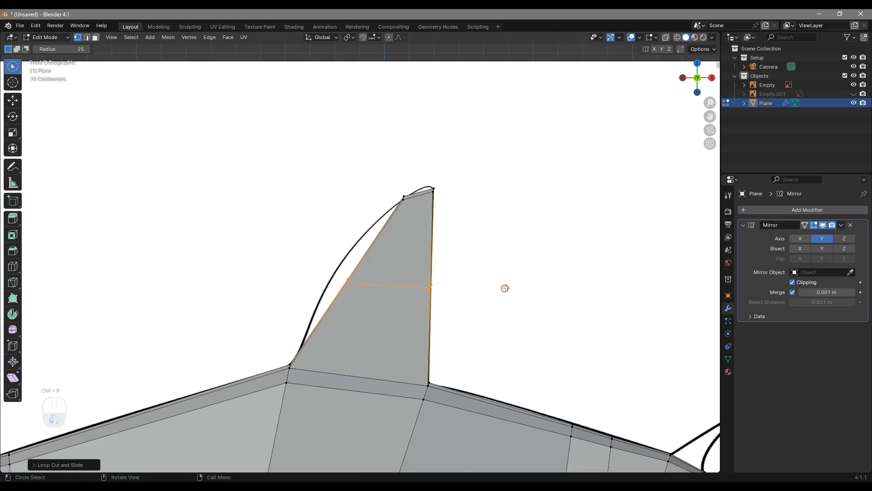
pyautogui.press('g')
pyautogui.click(506, 288)
# Step: Slide the rear and then the front vertices of the dorsal fin's middle loop to fit the drawn outline
pyautogui.click(421, 282)
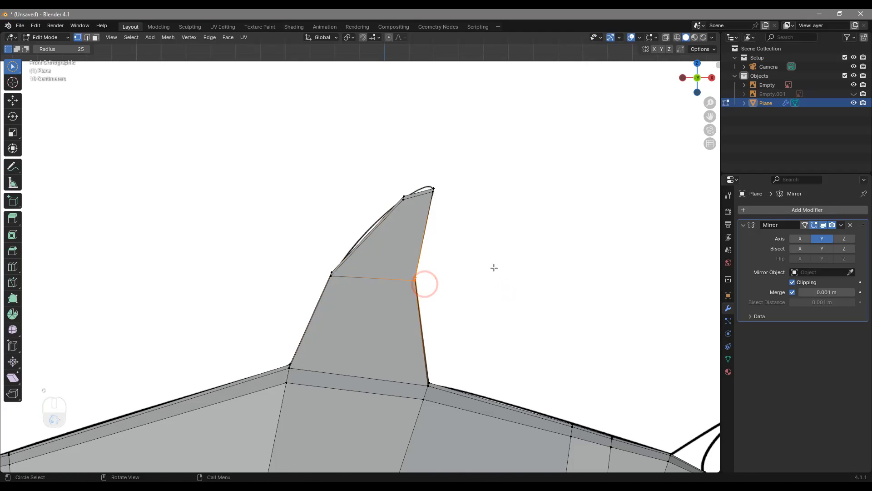
pyautogui.press('g')
pyautogui.press('g')
pyautogui.click(484, 280)
pyautogui.click(335, 273)
pyautogui.press('g')
pyautogui.press('g')
pyautogui.click(352, 276)
# Step: Select the dorsal fin's outer base vertices and edge-slide them outward to widen the fin's base
pyautogui.scroll(-5, 352, 275)
pyautogui.moveTo(385, 264); pyautogui.dragTo(450, 288, button='middle')
pyautogui.scroll(5, 405, 240)
pyautogui.moveTo(404, 240); pyautogui.dragTo(438, 237, button='middle')
pyautogui.scroll(3, 437, 237)
pyautogui.click(413, 193)
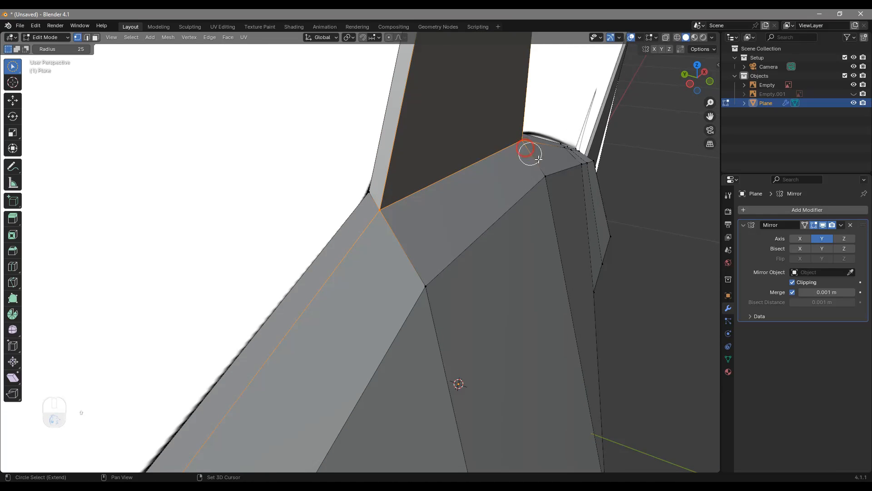
pyautogui.press('g')
pyautogui.press('g')
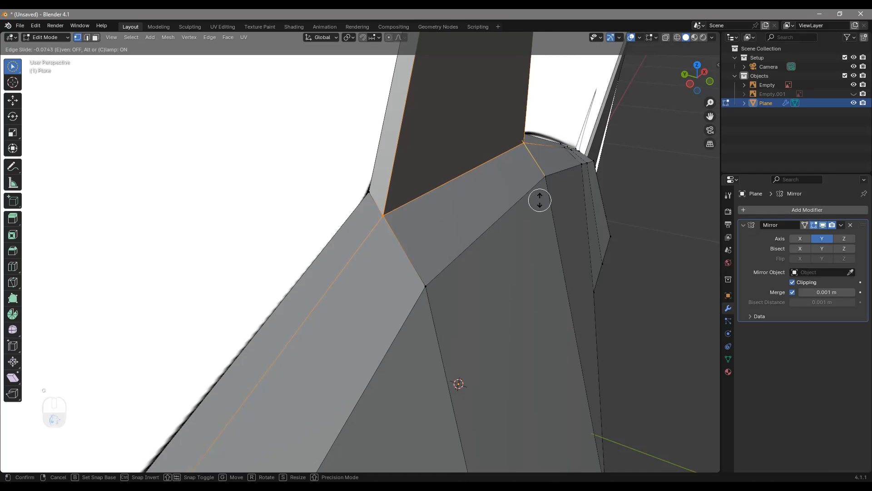
pyautogui.click(588, 252)
# Step: Select the outer vertices of the dorsal fin's middle loop and move them slightly outward to thicken the fin
pyautogui.moveTo(589, 253); pyautogui.dragTo(495, 234, button='middle')
pyautogui.scroll(4, 496, 234)
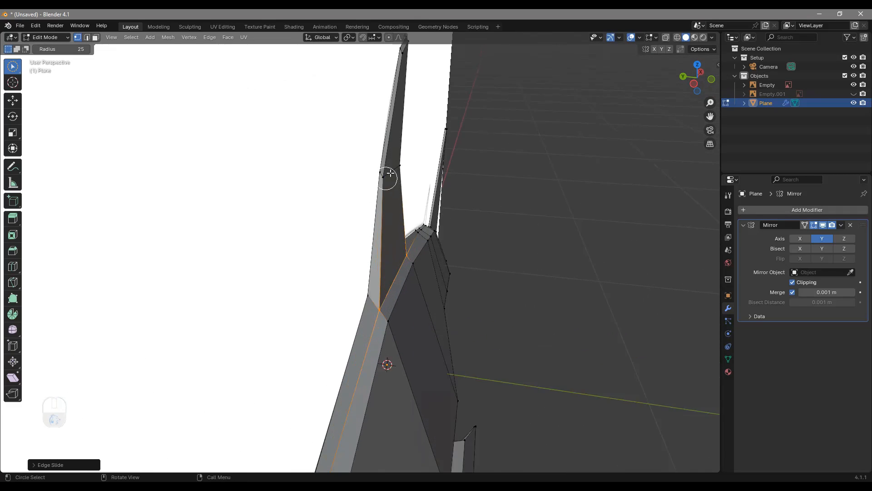
pyautogui.moveTo(397, 161); pyautogui.dragTo(415, 152)
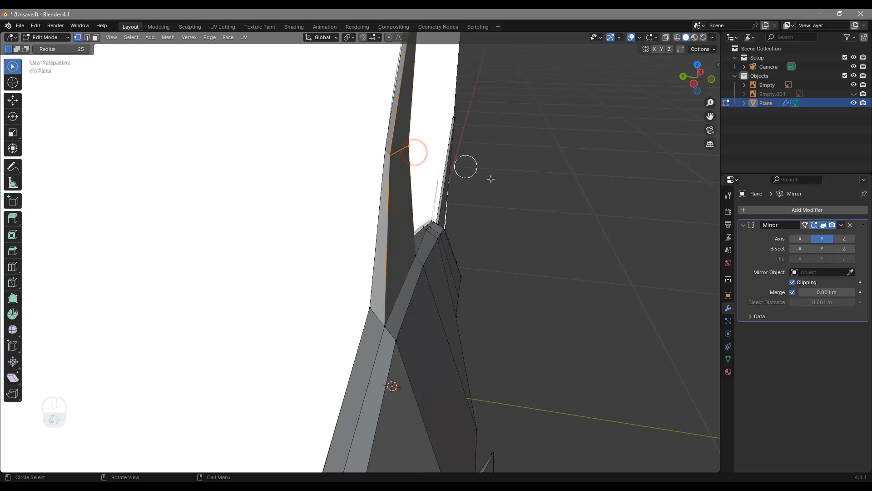
pyautogui.press('g')
pyautogui.click(528, 196)
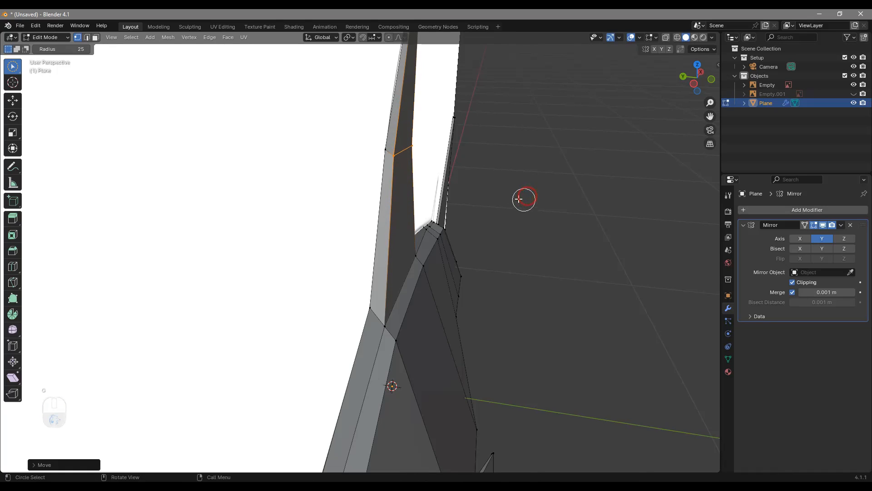
# Step: Check the whole shark against the side drawing in Object Mode, and return to Edit Mode at the rear underside
pyautogui.press('Tab')
pyautogui.scroll(-8, 520, 195)
pyautogui.moveTo(333, 271); pyautogui.dragTo(378, 268, button='middle')
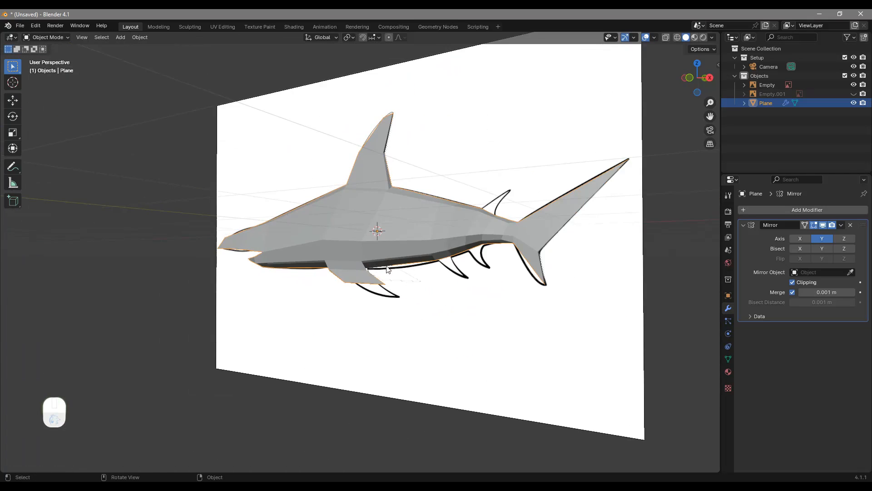
pyautogui.moveTo(435, 287); pyautogui.dragTo(406, 298, button='middle')
pyautogui.keyDown('shift'); pyautogui.moveTo(513, 277); pyautogui.dragTo(394, 253, button='middle'); pyautogui.keyUp('shift')
pyautogui.scroll(5, 393, 259)
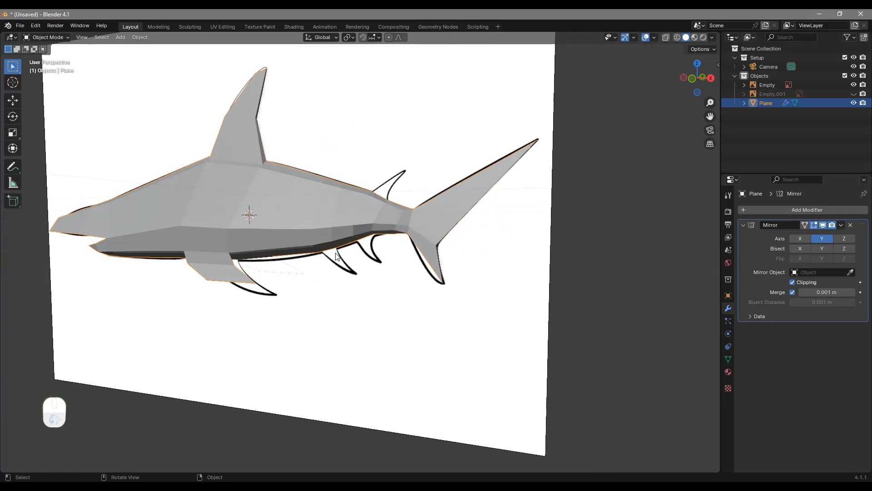
pyautogui.press('Tab')
pyautogui.scroll(6, 388, 266)
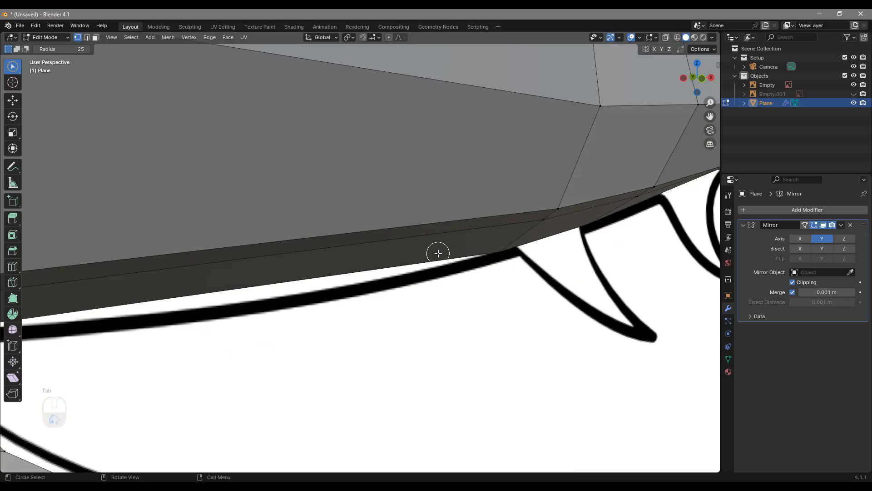
pyautogui.keyDown('shift'); pyautogui.moveTo(566, 224); pyautogui.dragTo(409, 249, button='middle'); pyautogui.keyUp('shift')
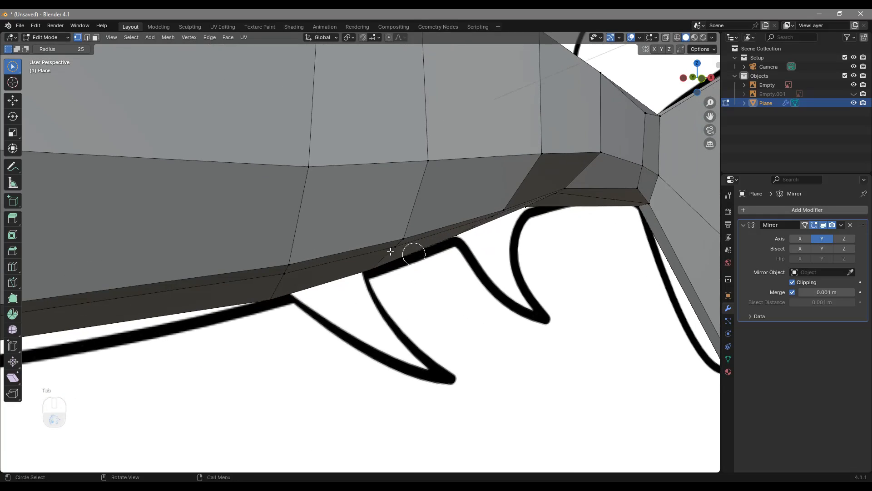
# Step: Select the narrow underside strip face above the drawn pelvic fin and extrude it outward to start that fin
pyautogui.press('3')
pyautogui.click(351, 246)
pyautogui.click(351, 250)
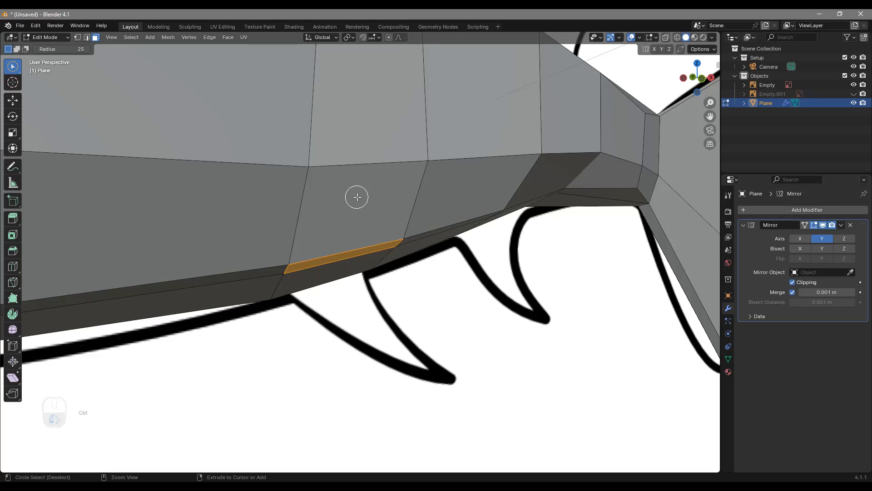
pyautogui.keyDown('shift'); pyautogui.moveTo(378, 268); pyautogui.dragTo(341, 250, button='middle'); pyautogui.keyUp('shift')
pyautogui.press('e')
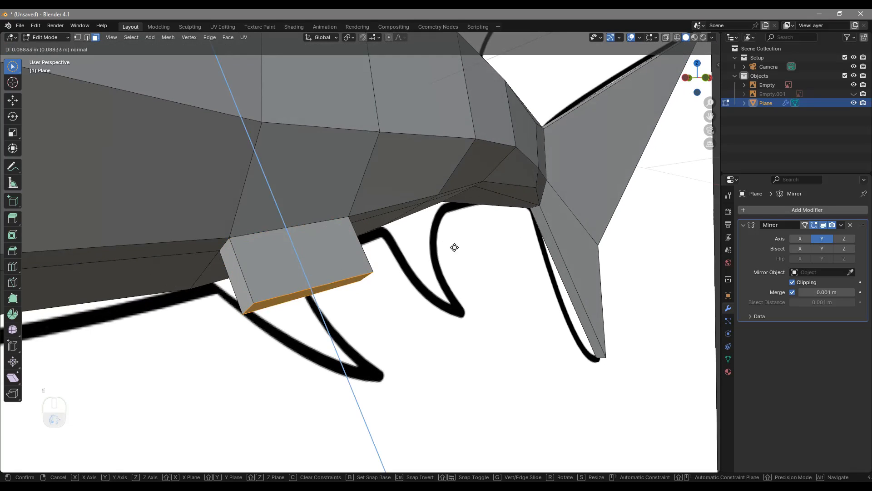
pyautogui.click(501, 292)
# Step: Move the pelvic fin's end face down and toward the tail to sweep it along the drawn fin
pyautogui.scroll(-4, 476, 276)
pyautogui.moveTo(477, 276); pyautogui.dragTo(370, 272, button='middle')
pyautogui.scroll(3, 370, 273)
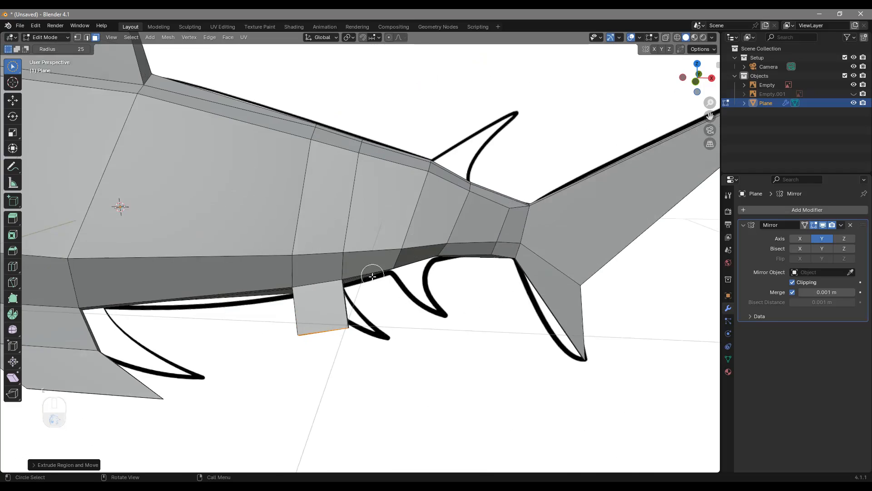
pyautogui.press('g')
pyautogui.click(432, 288)
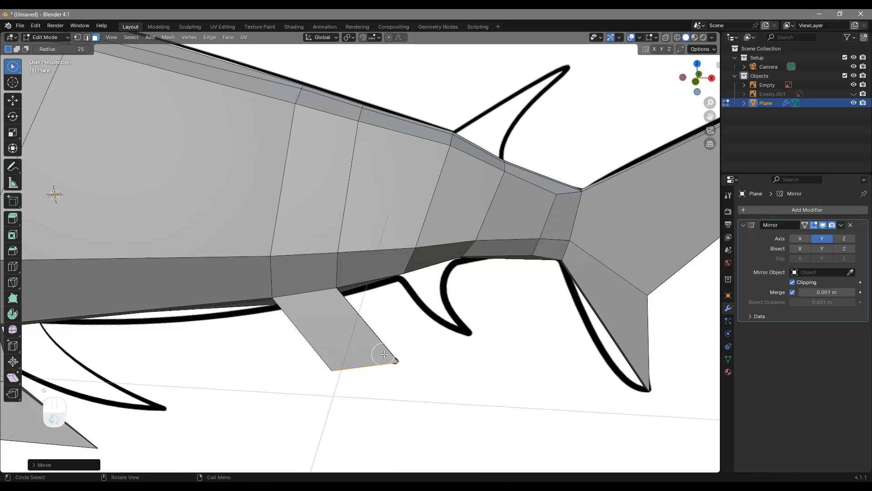
# Step: Reposition the pelvic fin's front tip corner, and add a loop cut across its middle, moving it slightly to bend the fin
pyautogui.moveTo(400, 329); pyautogui.dragTo(401, 296, button='middle')
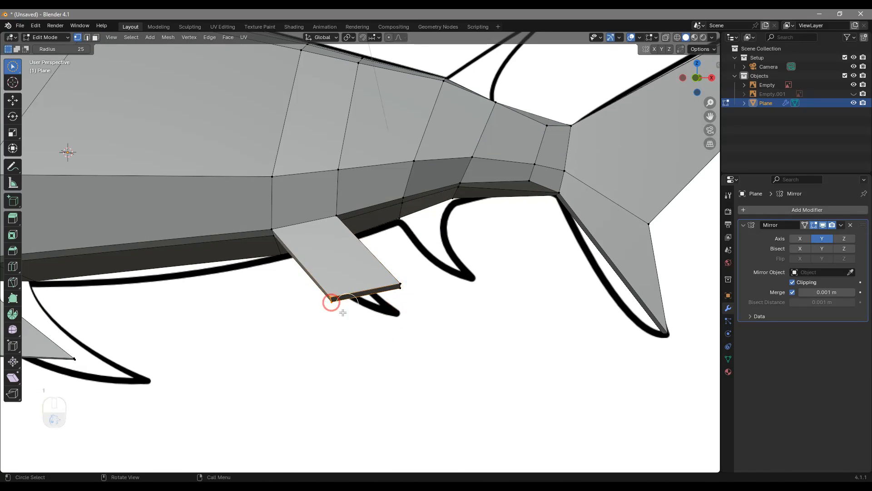
pyautogui.moveTo(343, 312); pyautogui.dragTo(349, 308, button='middle')
pyautogui.press('g')
pyautogui.click(337, 279)
pyautogui.click(344, 276)
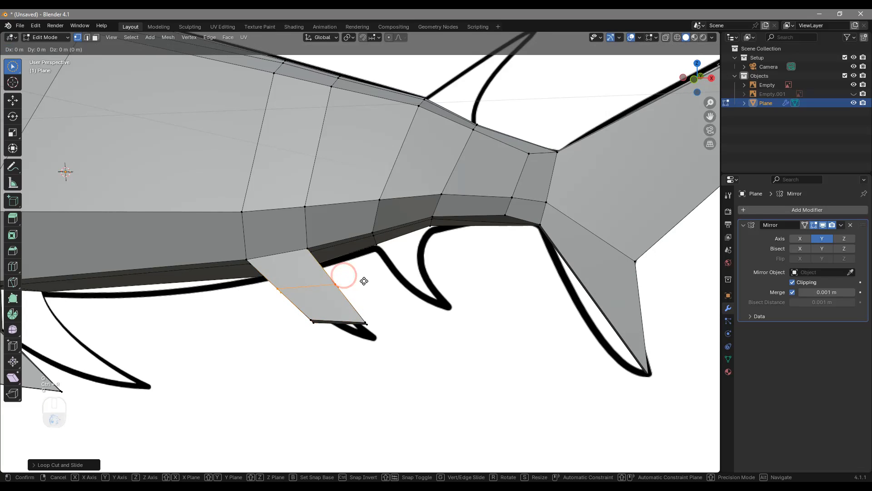
pyautogui.click(353, 280)
# Step: Select only the pelvic fin's outer tip vertices and edge-slide them toward the opposite side to thin the tip
pyautogui.moveTo(351, 282); pyautogui.dragTo(526, 223, button='middle')
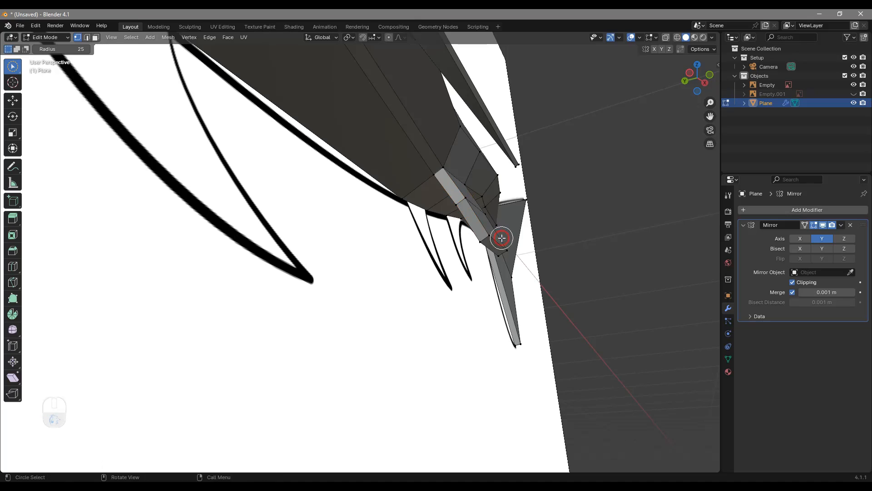
pyautogui.moveTo(498, 239); pyautogui.dragTo(502, 234)
pyautogui.keyDown('ctrl'); pyautogui.click(513, 247); pyautogui.keyUp('ctrl')
pyautogui.keyDown('ctrl'); pyautogui.click(509, 224); pyautogui.keyUp('ctrl')
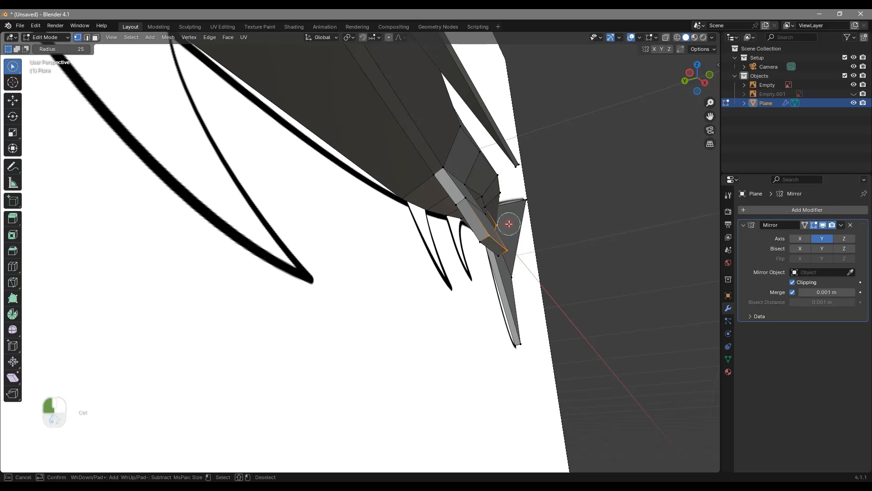
pyautogui.press('g')
pyautogui.press('g')
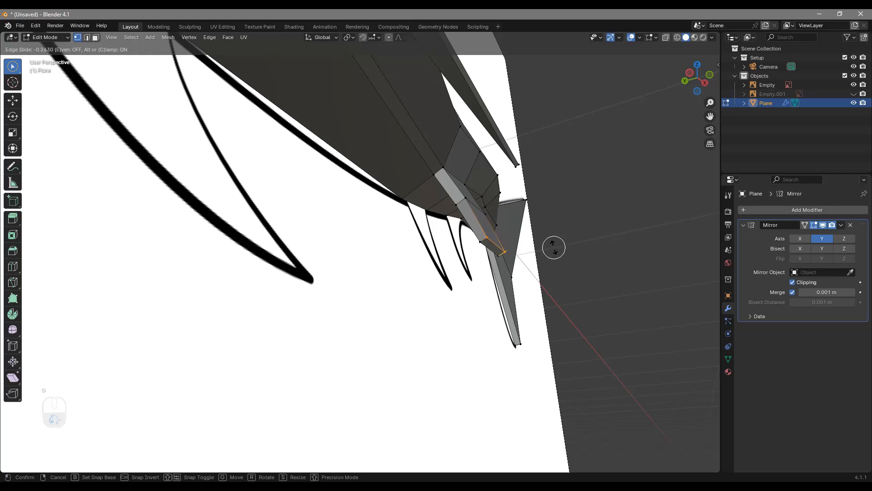
pyautogui.click(552, 258)
pyautogui.moveTo(552, 258); pyautogui.dragTo(527, 274, button='middle')
pyautogui.moveTo(452, 255); pyautogui.dragTo(413, 257, button='middle')
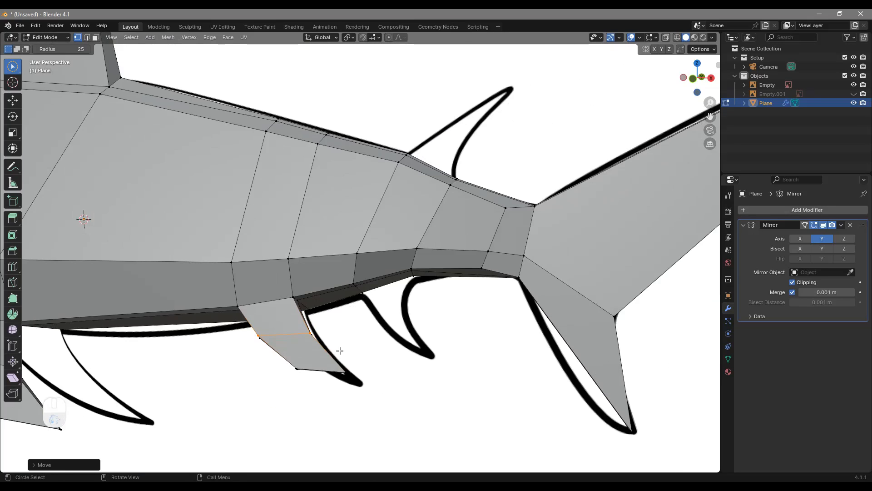
# Step: Select the pelvic fin's front tip corner and move it to refine the fin's outline against the drawing
pyautogui.moveTo(322, 355); pyautogui.dragTo(332, 352, button='middle')
pyautogui.click(303, 370)
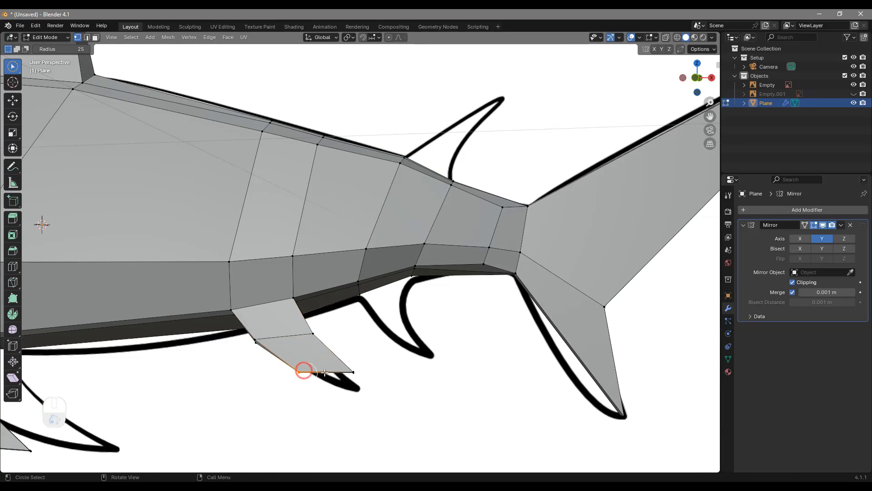
pyautogui.press('g')
pyautogui.click(360, 354)
# Step: Select the two underside vertices above the drawn anal fin and edge-slide them toward the centreline to narrow the strip there
pyautogui.moveTo(409, 291); pyautogui.dragTo(446, 264, button='middle')
pyautogui.moveTo(339, 271); pyautogui.dragTo(337, 273)
pyautogui.moveTo(485, 244); pyautogui.dragTo(524, 237)
pyautogui.press('g')
pyautogui.press('g')
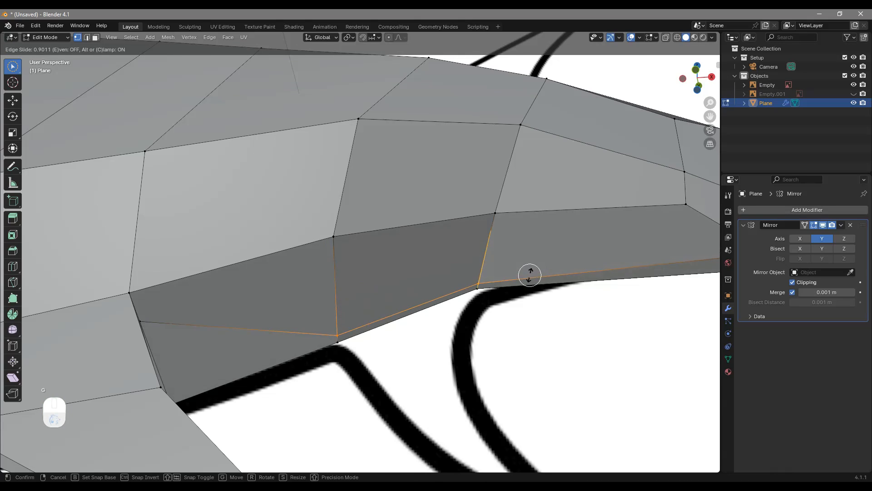
pyautogui.click(527, 265)
# Step: Select the narrow underside strip face above the drawn anal fin and extrude it downward about 0.18 m
pyautogui.press('3')
pyautogui.click(404, 321)
pyautogui.moveTo(405, 322); pyautogui.dragTo(441, 240, button='middle')
pyautogui.press('e')
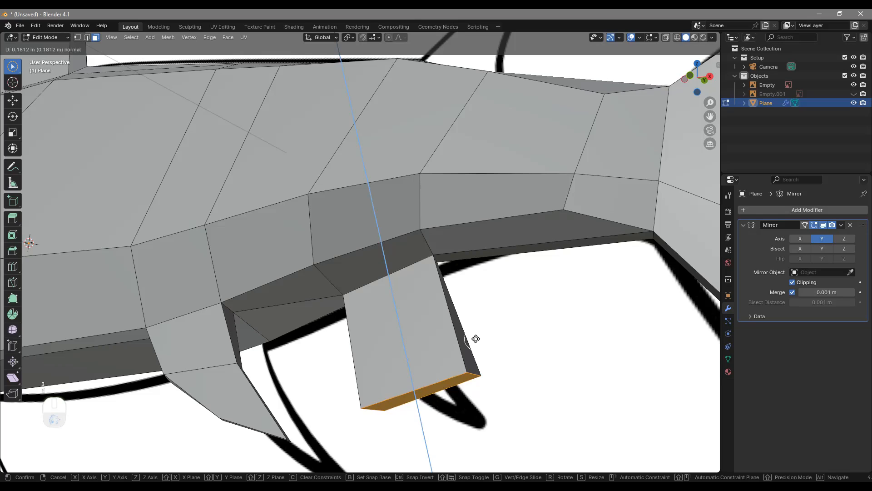
pyautogui.click(476, 341)
# Step: Select the anal fin's two outward-facing tip vertices and edge-slide them toward the centreline to thin the tip
pyautogui.press('1')
pyautogui.moveTo(477, 341); pyautogui.dragTo(381, 290, button='middle')
pyautogui.moveTo(282, 281); pyautogui.dragTo(213, 343)
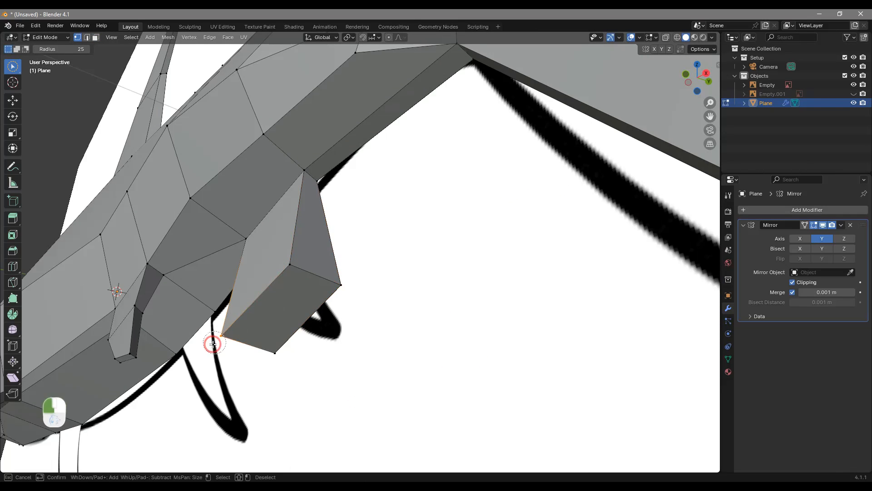
pyautogui.press('g')
pyautogui.press('g')
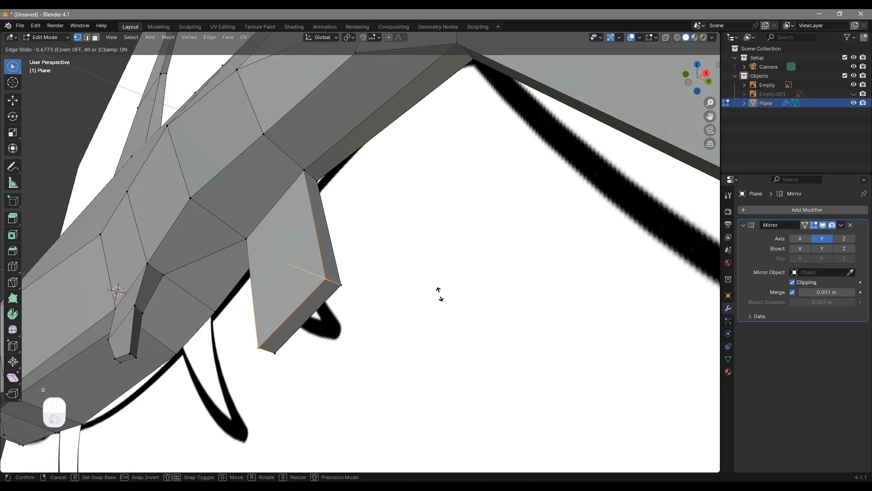
pyautogui.click(467, 295)
# Step: In a see-through front view, move the anal fin's rear and front tip corners onto the drawn fin outline
pyautogui.click(686, 74)
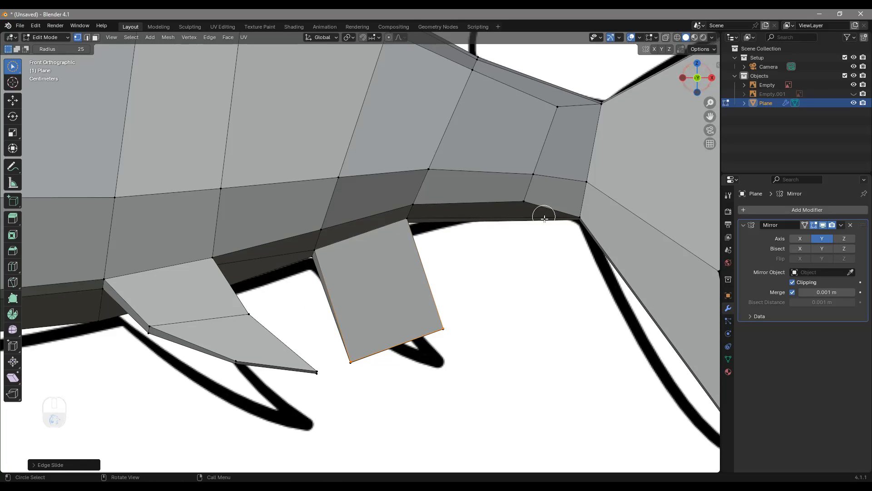
pyautogui.scroll(2, 414, 375)
pyautogui.hotkey('alt', 'z')
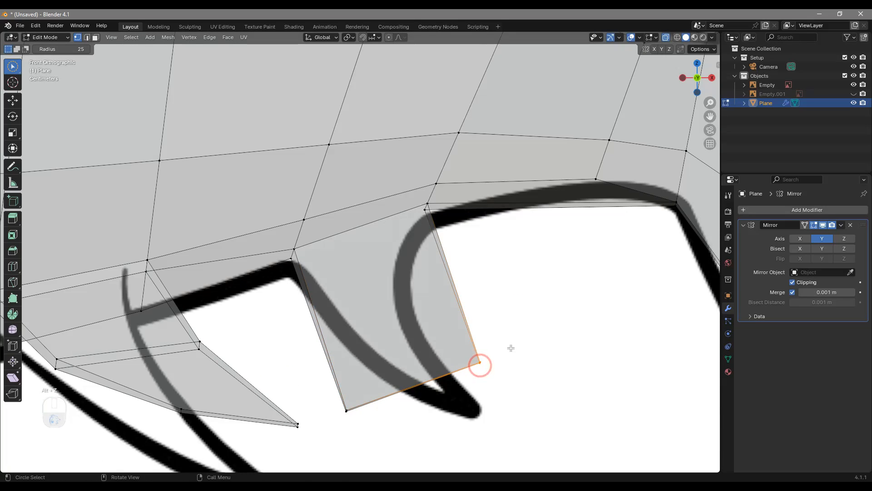
pyautogui.scroll(1, 477, 360)
pyautogui.press('g')
pyautogui.click(487, 321)
pyautogui.click(303, 374)
pyautogui.press('g')
pyautogui.click(420, 327)
# Step: Add a loop cut across the middle of the anal fin and move it to follow the drawn curve
pyautogui.hotkey('ctrl', 'r')
pyautogui.doubleClick(436, 267)
pyautogui.press('g')
pyautogui.click(582, 234)
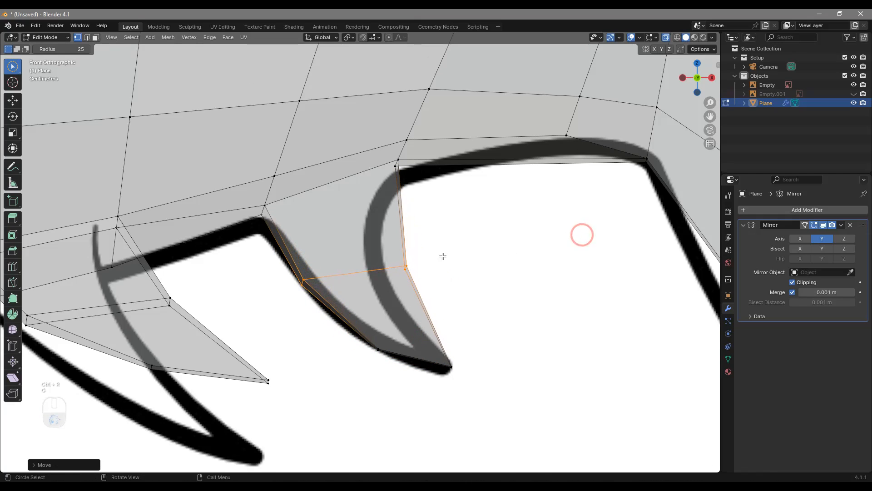
pyautogui.press('g')
pyautogui.click(460, 257)
# Step: Return to solid display, select the outer vertices at the anal fin's root and edge-slide them to adjust its base thickness
pyautogui.keyDown('shift'); pyautogui.moveTo(413, 280); pyautogui.dragTo(368, 243, button='middle'); pyautogui.keyUp('shift')
pyautogui.hotkey('alt', 'z')
pyautogui.moveTo(355, 234); pyautogui.dragTo(278, 263)
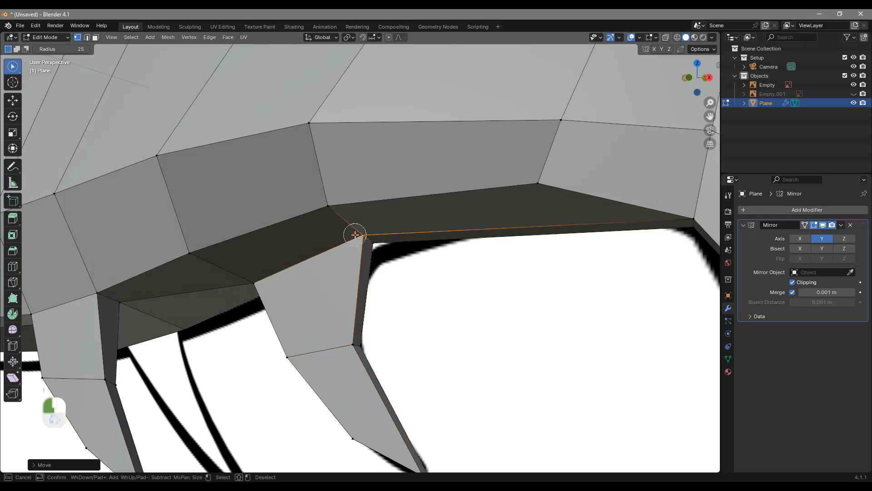
pyautogui.moveTo(272, 282); pyautogui.dragTo(370, 263, button='middle')
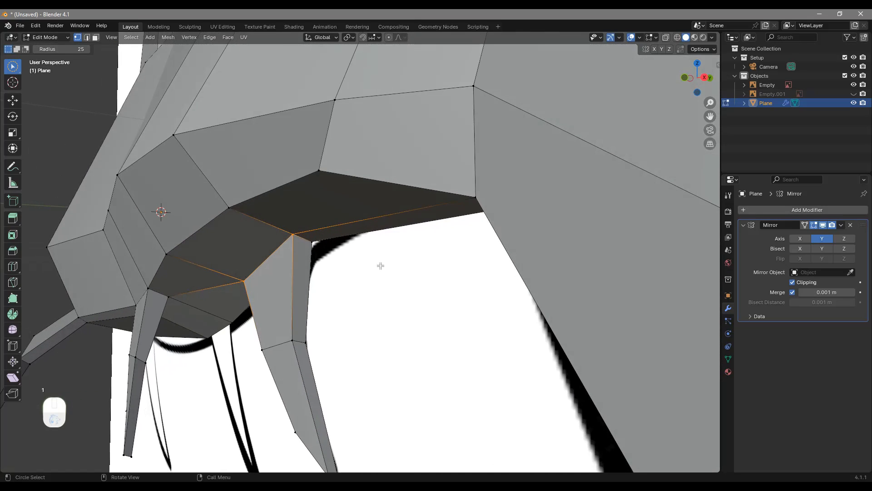
pyautogui.press('g')
pyautogui.press('g')
pyautogui.click(349, 253)
# Step: Extrude the narrow back strip face below the drawn second dorsal fin upward, and shift its end face toward the centreline
pyautogui.moveTo(334, 281); pyautogui.dragTo(407, 284, button='middle')
pyautogui.scroll(4, 406, 318)
pyautogui.keyDown('shift'); pyautogui.moveTo(427, 173); pyautogui.dragTo(411, 291, button='middle'); pyautogui.keyUp('shift')
pyautogui.moveTo(411, 291)
pyautogui.mouseDown(button='middle')
pyautogui.moveTo(398, 284)
pyautogui.moveTo(394, 295)
pyautogui.moveTo(407, 295)
pyautogui.mouseUp(button='middle')
pyautogui.press('e')
pyautogui.click(496, 252)
pyautogui.moveTo(496, 253); pyautogui.dragTo(578, 290, button='middle')
pyautogui.press('g')
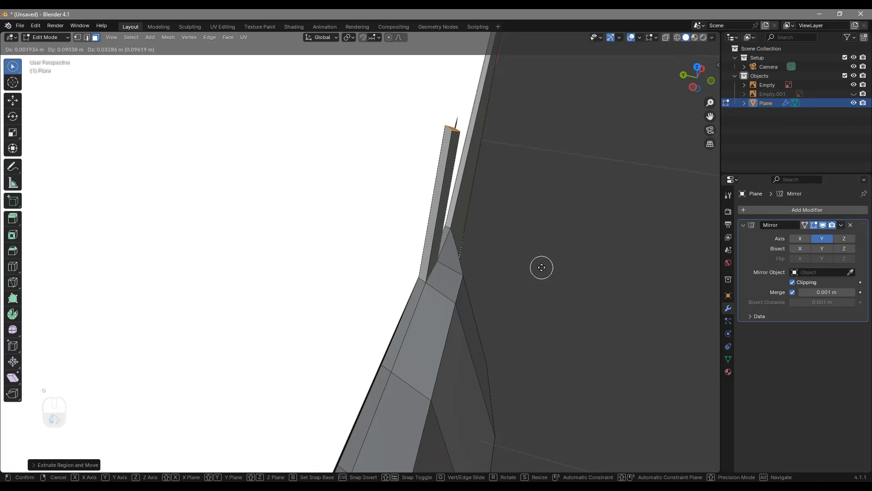
pyautogui.click(541, 267)
# Step: In the front view, move the second dorsal fin's rear and front tip corners onto the drawn fin outline
pyautogui.press('c')
pyautogui.click(711, 80)
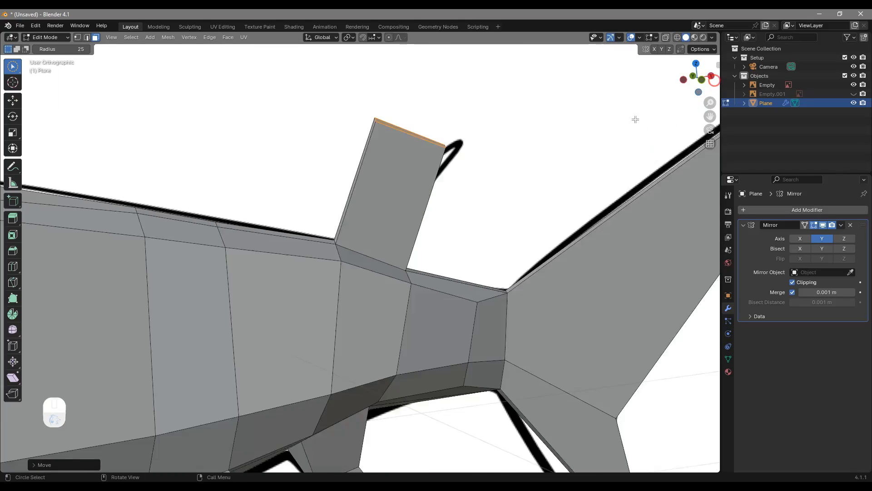
pyautogui.keyDown('shift'); pyautogui.moveTo(493, 227); pyautogui.dragTo(459, 294, button='middle'); pyautogui.keyUp('shift')
pyautogui.press('1')
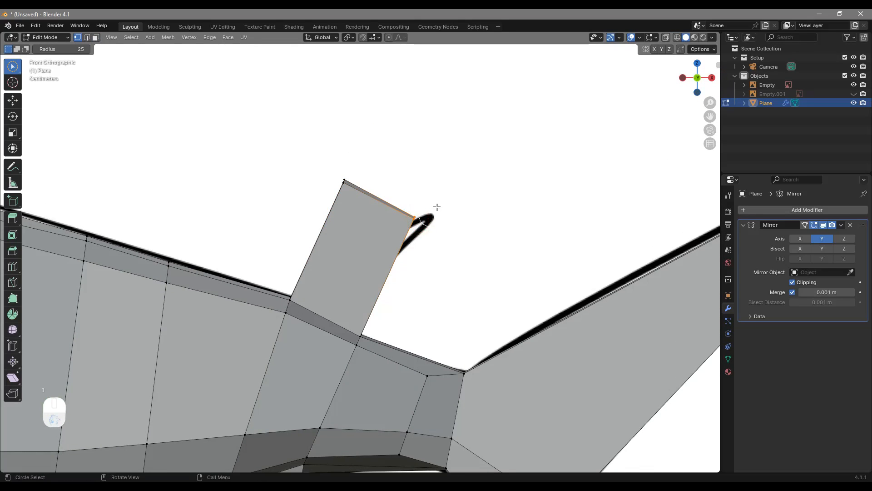
pyautogui.press('g')
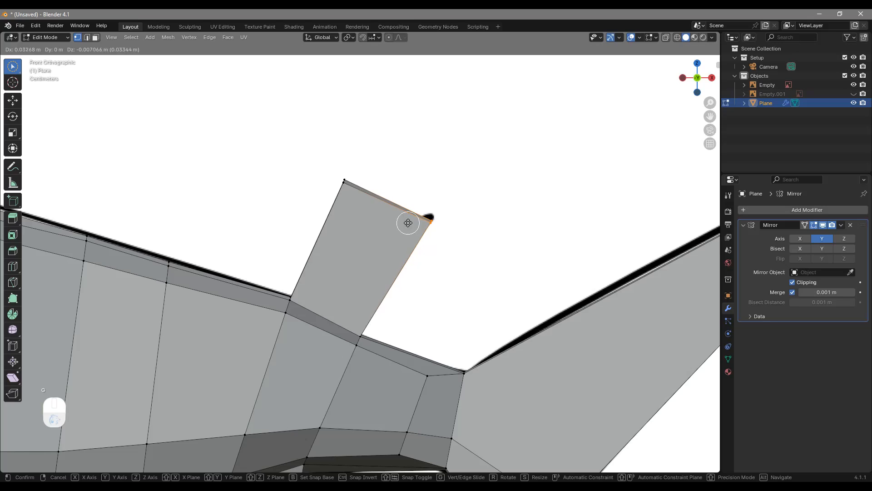
pyautogui.click(408, 222)
pyautogui.click(352, 184)
pyautogui.press('g')
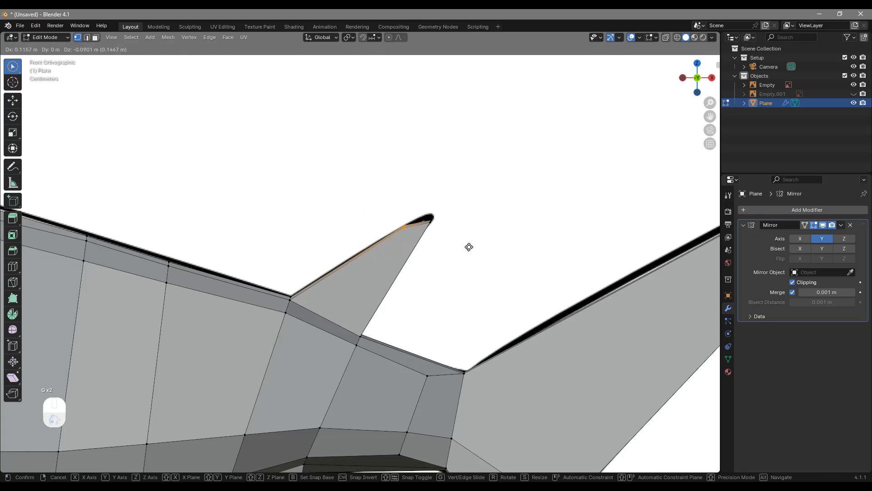
pyautogui.click(469, 247)
# Step: Add a loop cut across the second dorsal fin and move its rear-edge vertices forward to curve the trailing edge
pyautogui.hotkey('ctrl', 'r')
pyautogui.click(388, 287)
pyautogui.rightClick(387, 289)
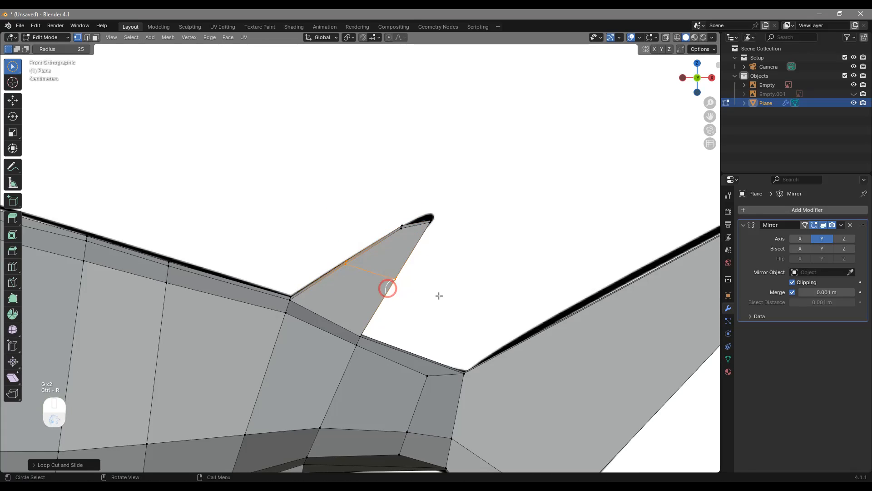
pyautogui.press('g')
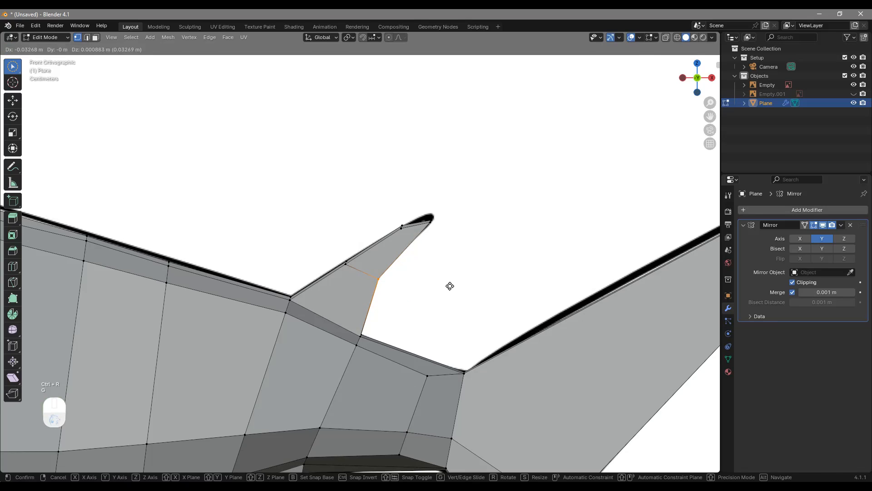
pyautogui.click(448, 285)
pyautogui.click(352, 263)
# Step: Select the upper flank vertices from the dorsal fin back toward the tail and edge-slide the row down the body's side
pyautogui.scroll(-10, 352, 263)
pyautogui.moveTo(309, 319); pyautogui.dragTo(420, 301, button='middle')
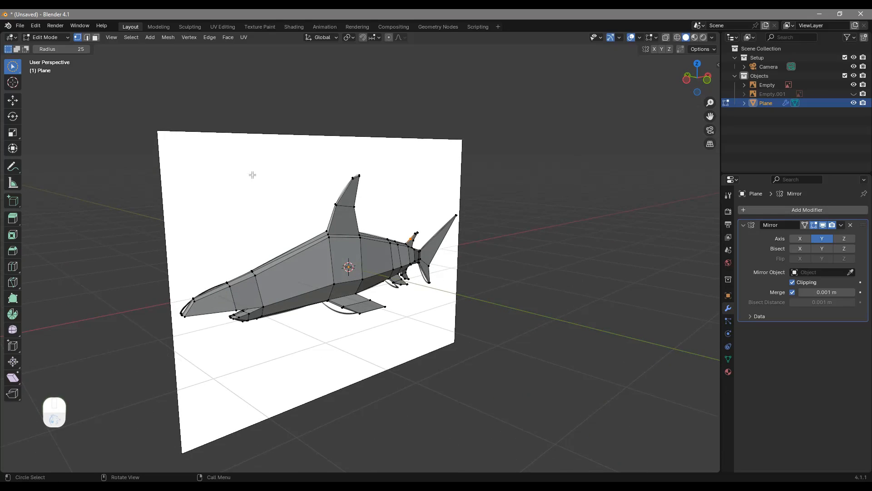
pyautogui.scroll(2, 252, 172)
pyautogui.click(335, 247)
pyautogui.moveTo(347, 247); pyautogui.dragTo(357, 248)
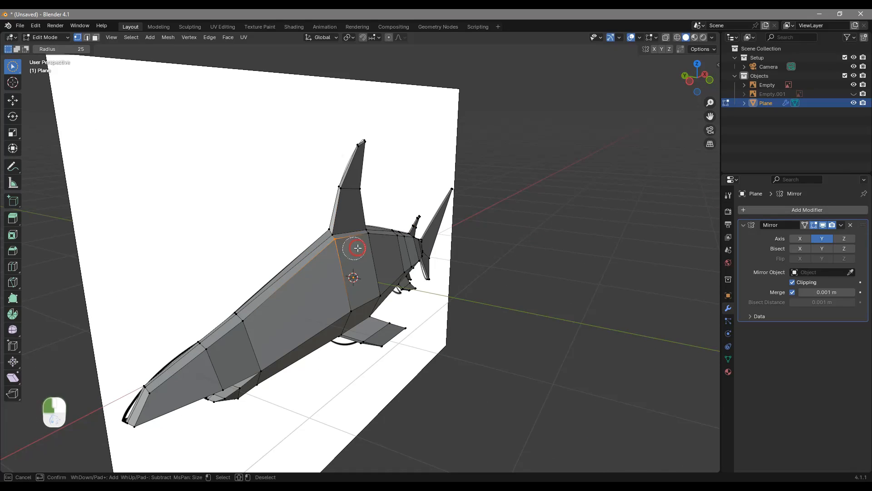
pyautogui.moveTo(366, 245); pyautogui.dragTo(521, 263, button='middle')
pyautogui.keyDown('ctrl'); pyautogui.click(487, 313); pyautogui.keyUp('ctrl')
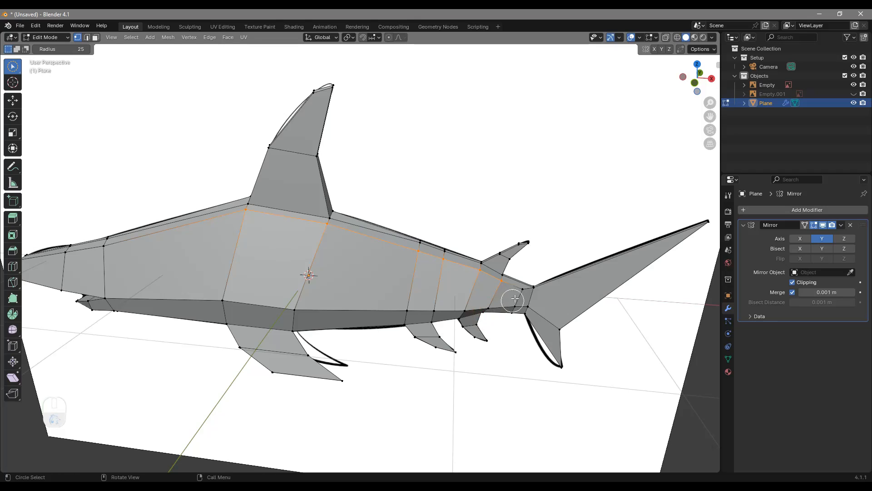
pyautogui.press('g')
pyautogui.press('g')
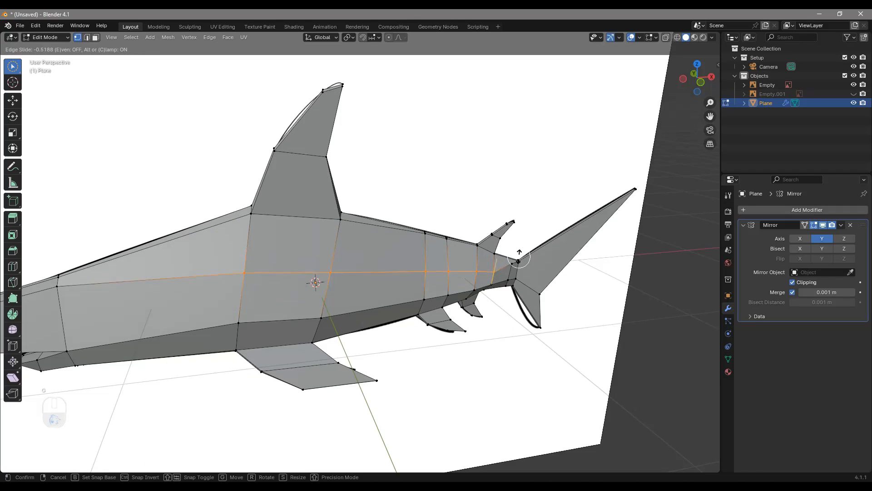
pyautogui.click(519, 252)
# Step: Move the selected flank row outward along the Y axis to round out the body
pyautogui.moveTo(519, 252); pyautogui.dragTo(472, 249, button='middle')
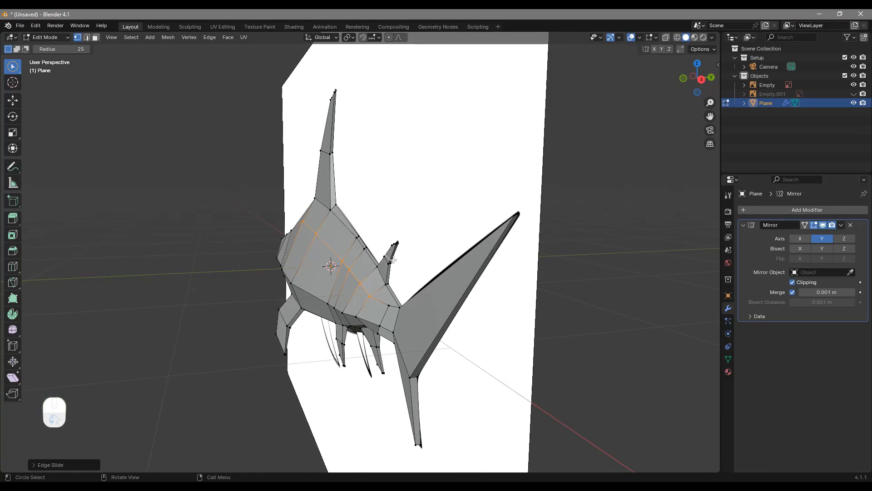
pyautogui.scroll(3, 393, 255)
pyautogui.press('g')
pyautogui.press('y')
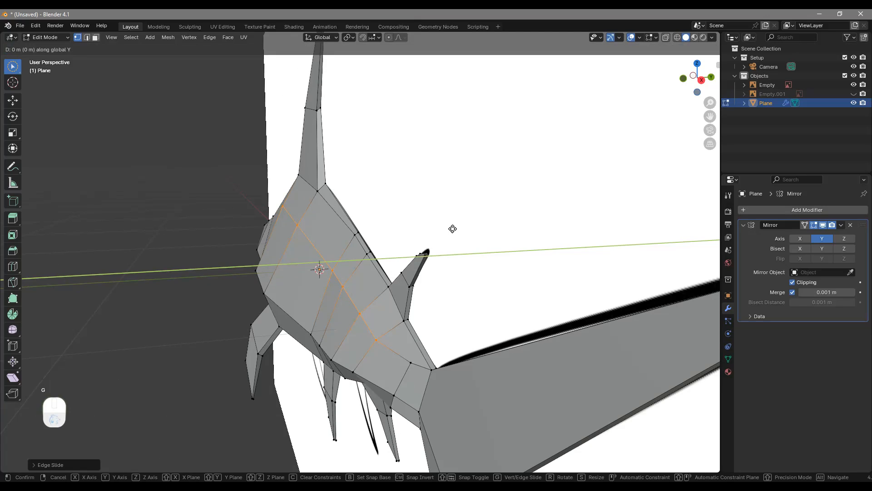
pyautogui.click(442, 232)
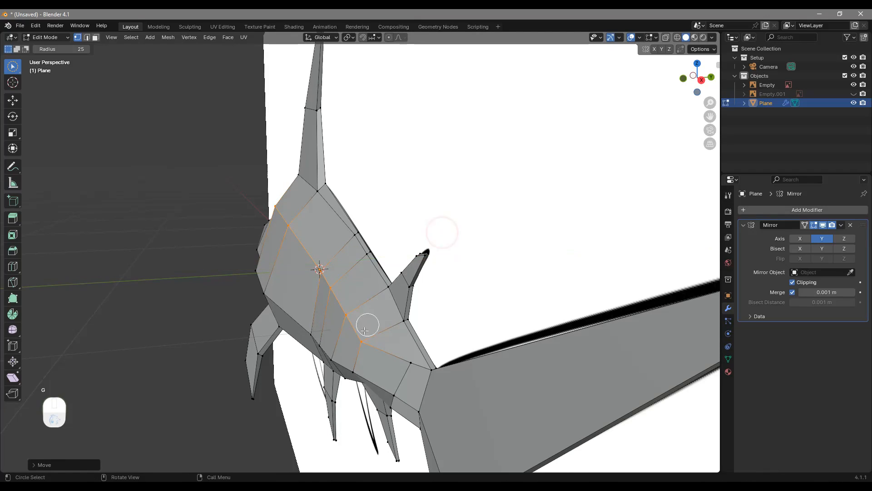
# Step: Limit the selection to the two flank row vertices nearest the tail and move them along the Y axis
pyautogui.click(355, 343)
pyautogui.moveTo(428, 330); pyautogui.dragTo(410, 335, button='middle')
pyautogui.moveTo(339, 331)
pyautogui.mouseDown()
pyautogui.moveTo(321, 347)
pyautogui.moveTo(311, 324)
pyautogui.mouseUp()
pyautogui.press('g')
pyautogui.press('y')
pyautogui.click(389, 321)
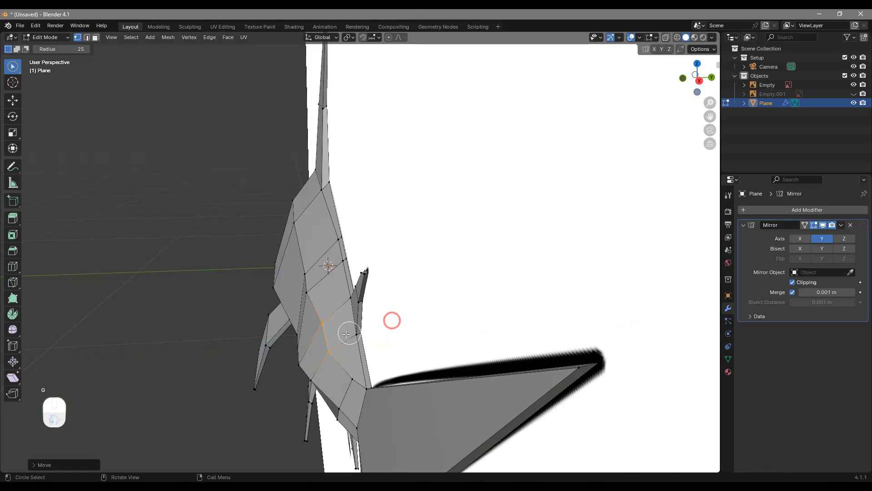
# Step: Move the individual flank vertices near the tail one at a time to smooth the body's taper
pyautogui.press('g')
pyautogui.click(321, 358)
pyautogui.press('g')
pyautogui.click(377, 342)
pyautogui.click(302, 393)
pyautogui.press('g')
pyautogui.click(380, 384)
pyautogui.click(297, 349)
pyautogui.press('g')
pyautogui.click(380, 348)
pyautogui.click(307, 293)
pyautogui.press('g')
pyautogui.click(353, 299)
pyautogui.click(304, 274)
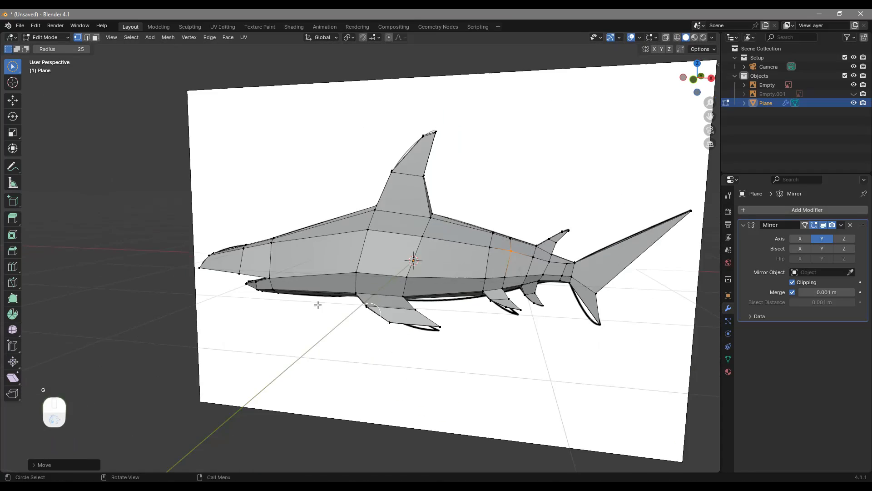
# Step: Select the two side faces of the upper head, extrude them outward to form the hammer lobe, and reposition their end faces
pyautogui.moveTo(318, 305); pyautogui.dragTo(413, 310, button='middle')
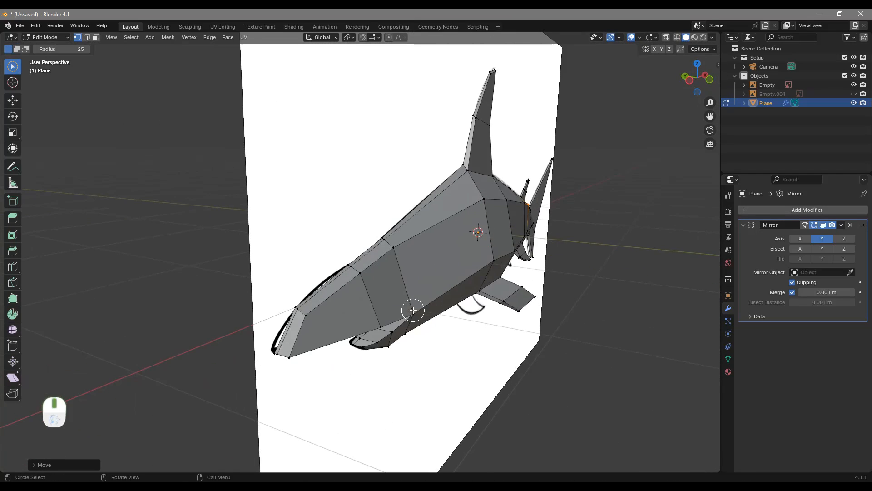
pyautogui.scroll(3, 381, 297)
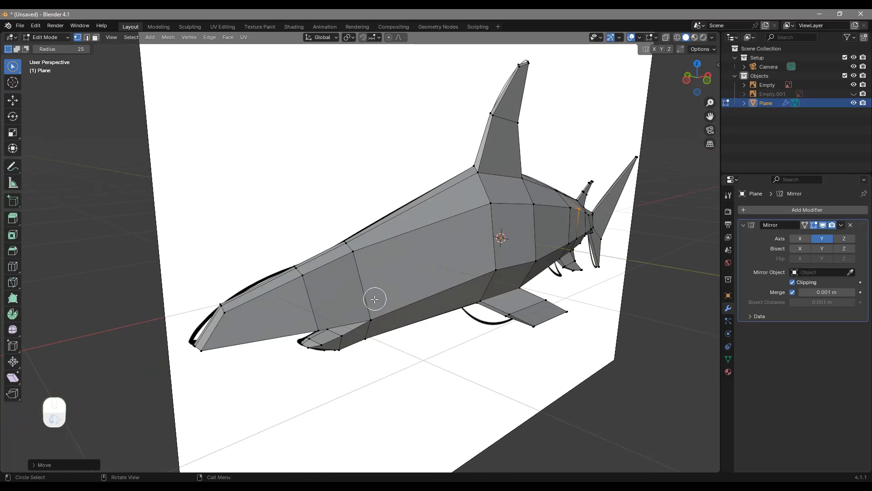
pyautogui.moveTo(341, 329); pyautogui.dragTo(310, 317, button='middle')
pyautogui.scroll(-3, 314, 318)
pyautogui.moveTo(376, 319); pyautogui.dragTo(385, 304, button='middle')
pyautogui.scroll(3, 314, 276)
pyautogui.moveTo(277, 288); pyautogui.dragTo(356, 296)
pyautogui.moveTo(356, 296); pyautogui.dragTo(398, 306, button='middle')
pyautogui.press('e')
pyautogui.click(489, 326)
pyautogui.moveTo(493, 325); pyautogui.dragTo(527, 284, button='middle')
pyautogui.press('g')
pyautogui.click(638, 276)
# Step: In a see-through front view, move the hammer lobe's upper rear corner vertex slightly up and toward the tail
pyautogui.moveTo(600, 291); pyautogui.dragTo(543, 293, button='middle')
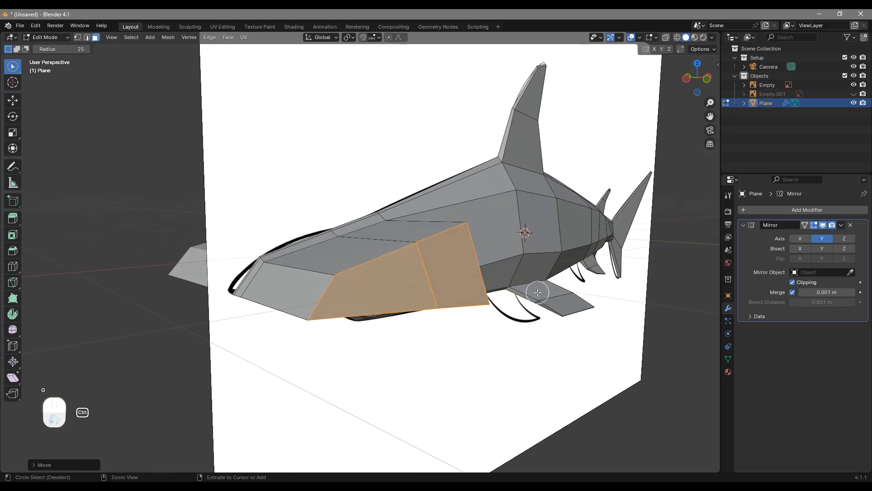
pyautogui.keyDown('ctrl'); pyautogui.moveTo(525, 235); pyautogui.dragTo(429, 244, button='middle'); pyautogui.keyUp('ctrl')
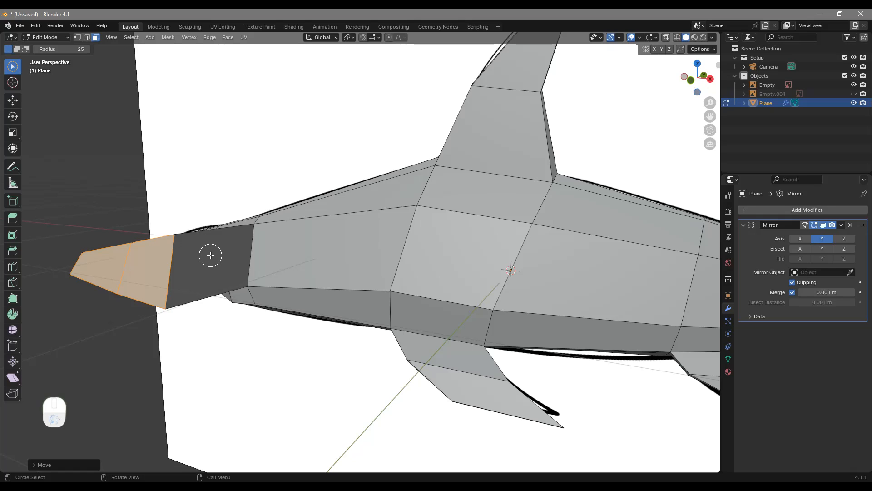
pyautogui.scroll(-6, 264, 243)
pyautogui.moveTo(411, 319); pyautogui.dragTo(486, 308, button='middle')
pyautogui.scroll(5, 406, 272)
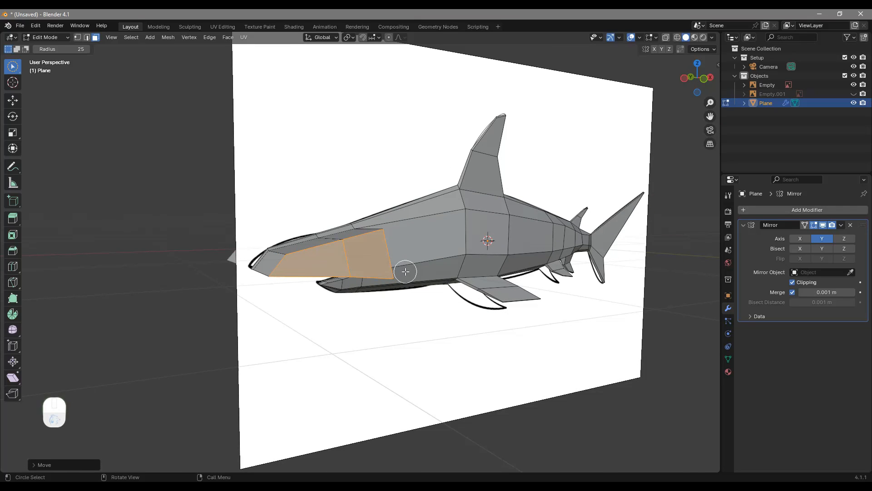
pyautogui.hotkey('alt', 'z')
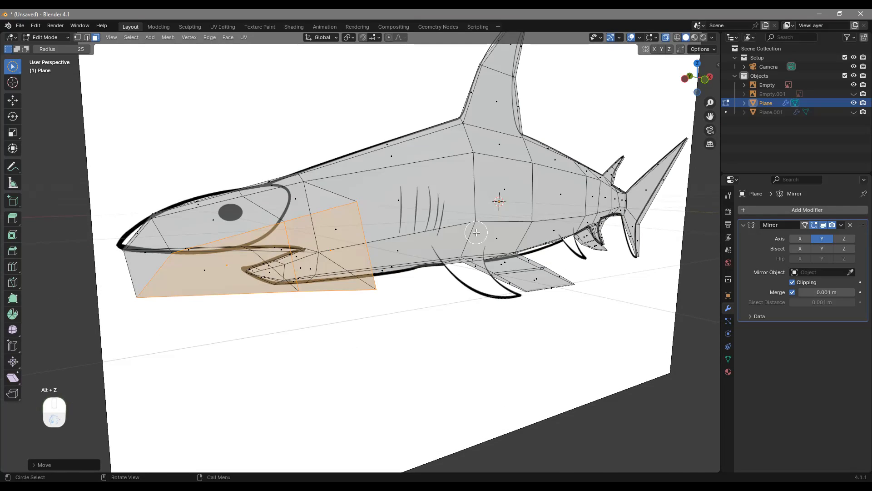
pyautogui.keyDown('shift'); pyautogui.moveTo(421, 233); pyautogui.dragTo(473, 267, button='middle'); pyautogui.keyUp('shift')
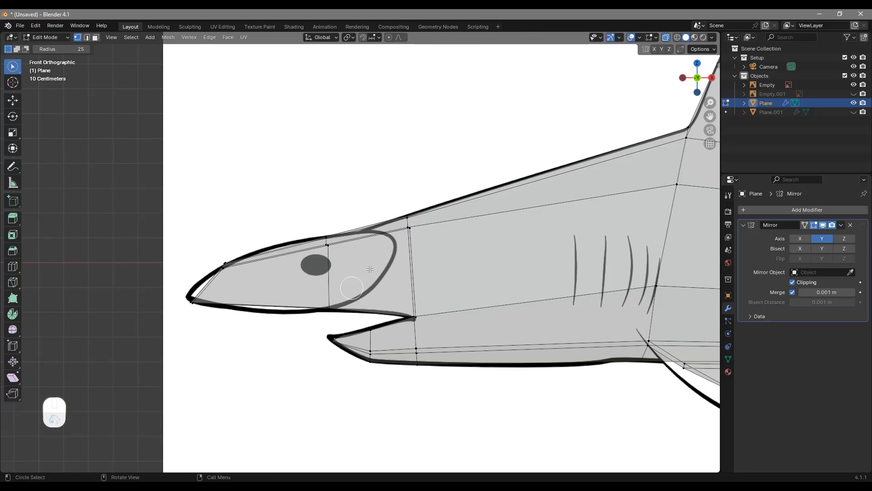
pyautogui.press('c')
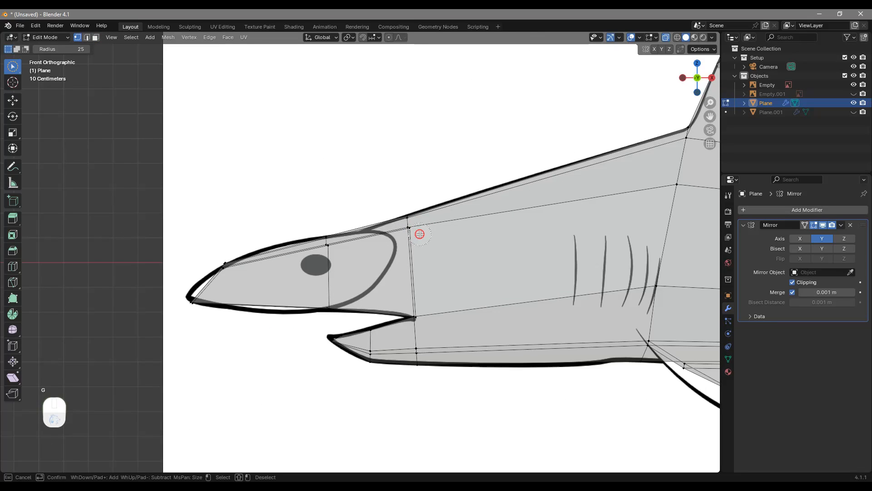
pyautogui.click(420, 233)
pyautogui.rightClick(420, 233)
pyautogui.press('g')
pyautogui.click(474, 224)
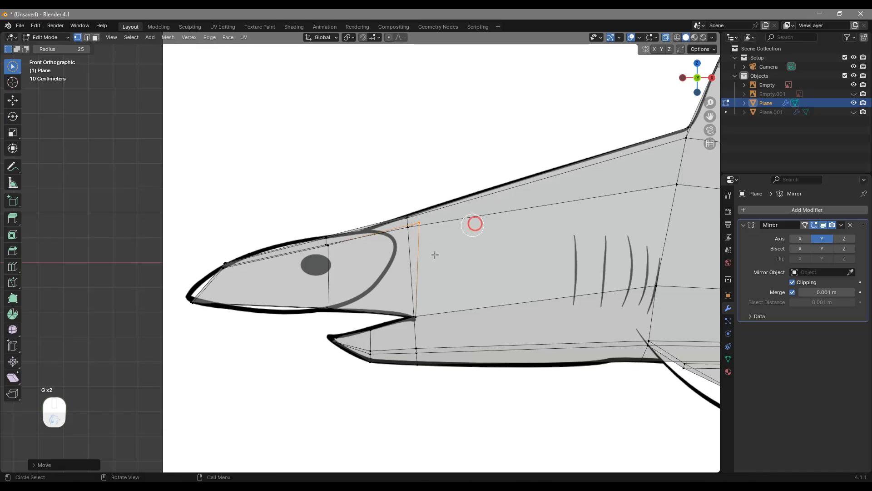
# Step: Raise the hammer lobe's lower rear corner vertex in the see-through front view, turn off X-ray, and reposition the corner in perspective
pyautogui.moveTo(431, 313); pyautogui.dragTo(425, 316)
pyautogui.press('g')
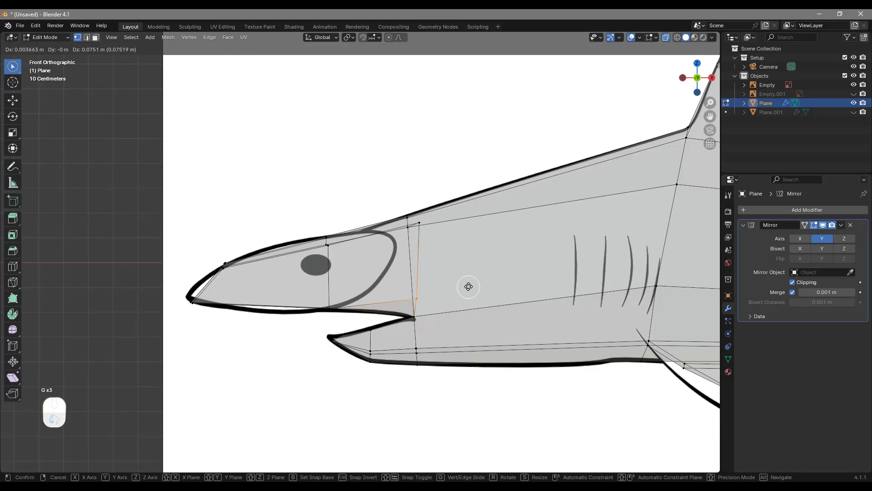
pyautogui.click(469, 292)
pyautogui.moveTo(469, 292); pyautogui.dragTo(552, 304, button='middle')
pyautogui.hotkey('alt', 'z')
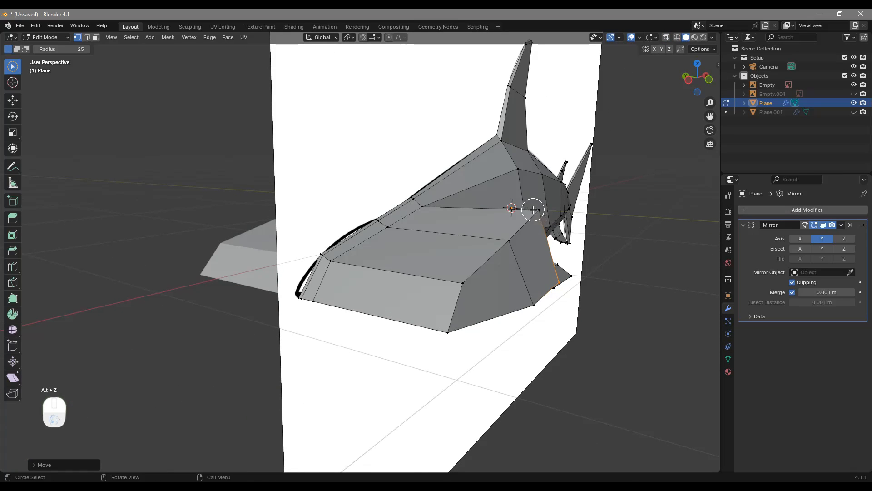
pyautogui.press('g')
pyautogui.click(598, 257)
# Step: Slide the edge at the hammer lobe's outer end along its neighbouring edges and adjust its height along the Z axis
pyautogui.moveTo(586, 263); pyautogui.dragTo(475, 283, button='middle')
pyautogui.moveTo(538, 248)
pyautogui.mouseDown()
pyautogui.moveTo(544, 224)
pyautogui.moveTo(551, 247)
pyautogui.mouseUp()
pyautogui.press('g')
pyautogui.press('g')
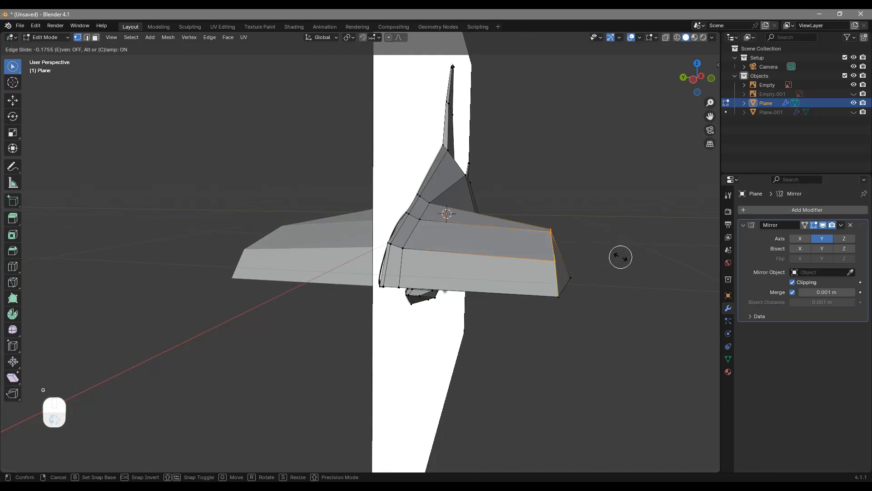
pyautogui.click(627, 306)
pyautogui.moveTo(626, 306); pyautogui.dragTo(336, 227, button='middle')
pyautogui.press('g')
pyautogui.press('z')
pyautogui.click(401, 231)
# Step: Select the edge loop across the middle of the hammer lobe and slide it toward the snout
pyautogui.scroll(5, 328, 222)
pyautogui.moveTo(390, 333); pyautogui.dragTo(354, 260, button='middle')
pyautogui.keyDown('alt'); pyautogui.click(345, 261); pyautogui.keyUp('alt')
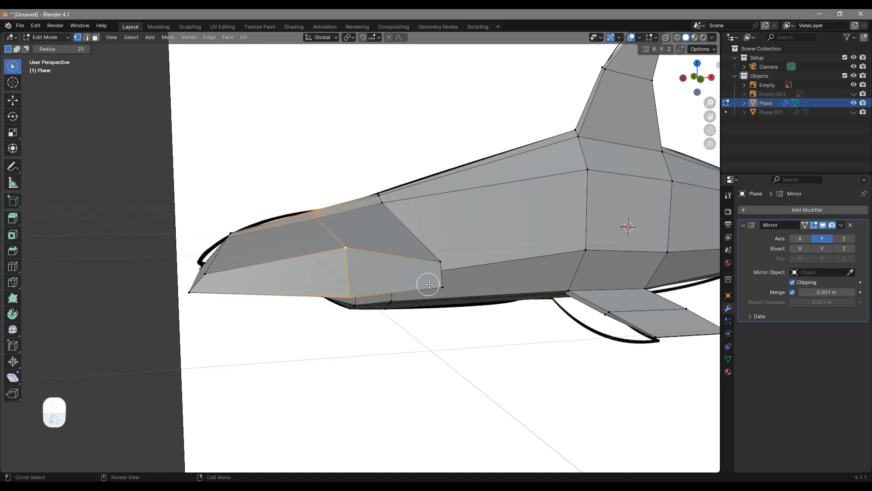
pyautogui.press('g')
pyautogui.press('g')
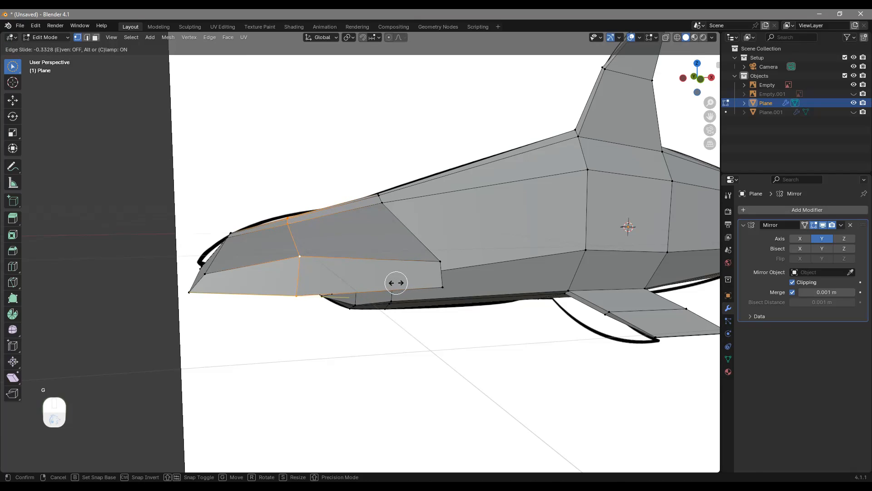
pyautogui.click(365, 285)
# Step: Add a loop cut across the hammer lobe between the middle loop and the rear edge, and adjust its position
pyautogui.moveTo(360, 287); pyautogui.dragTo(566, 350, button='middle')
pyautogui.hotkey('ctrl', 'r')
pyautogui.click(427, 297)
pyautogui.press('g')
pyautogui.click(544, 327)
# Step: Select the lobe's front outer corner vertices and slide them inward toward the snout to round the tip
pyautogui.click(548, 391)
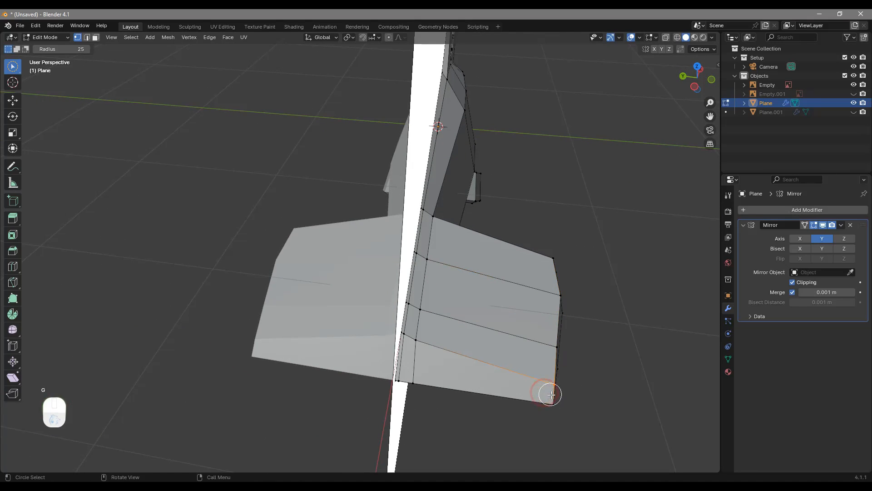
pyautogui.moveTo(551, 391); pyautogui.dragTo(554, 387, button='middle')
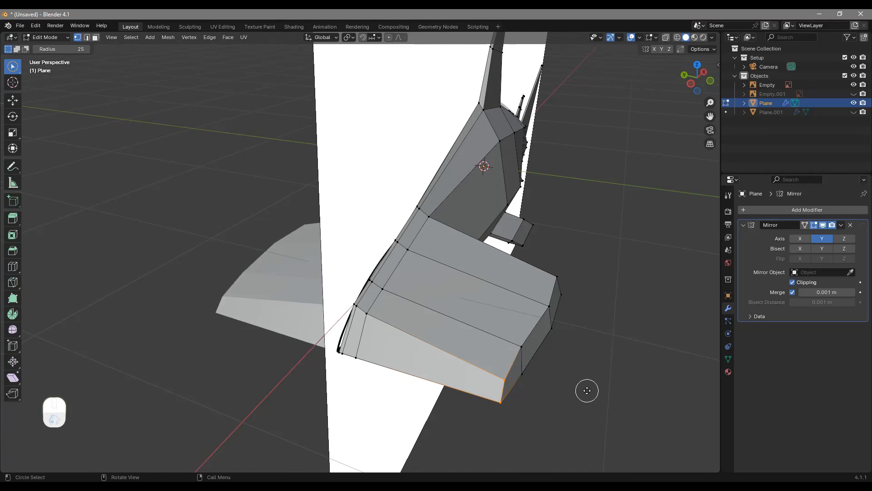
pyautogui.press('g')
pyautogui.press('g')
pyautogui.moveTo(574, 387); pyautogui.dragTo(482, 295, button='middle')
pyautogui.click(473, 292)
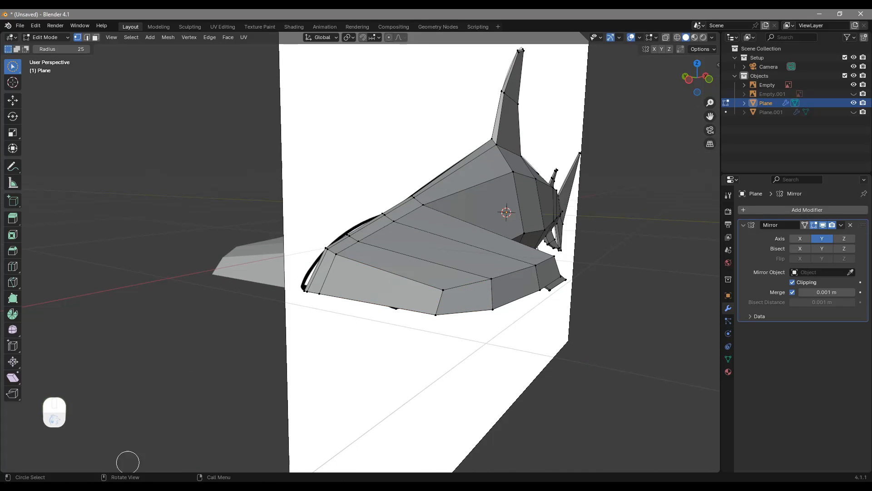
# Step: Select the front face on the hammer lobe's outer end and inset it slightly for the eye
pyautogui.scroll(6, 370, 203)
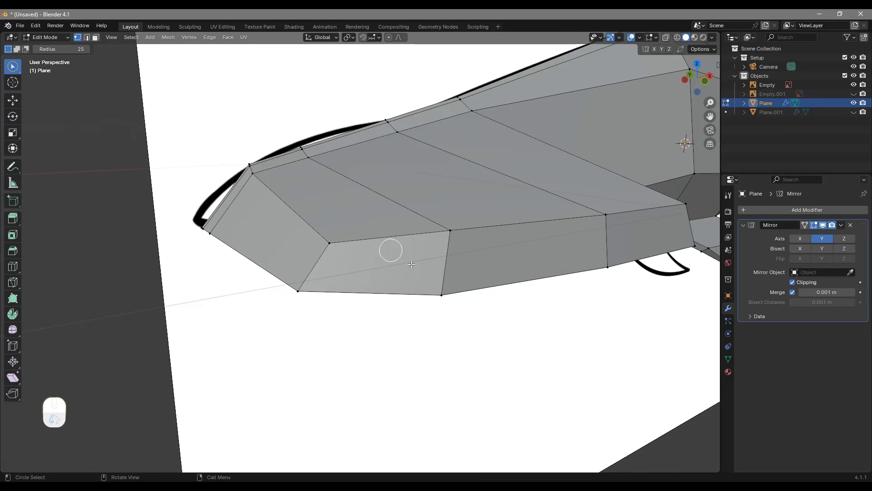
pyautogui.moveTo(413, 261); pyautogui.dragTo(418, 264)
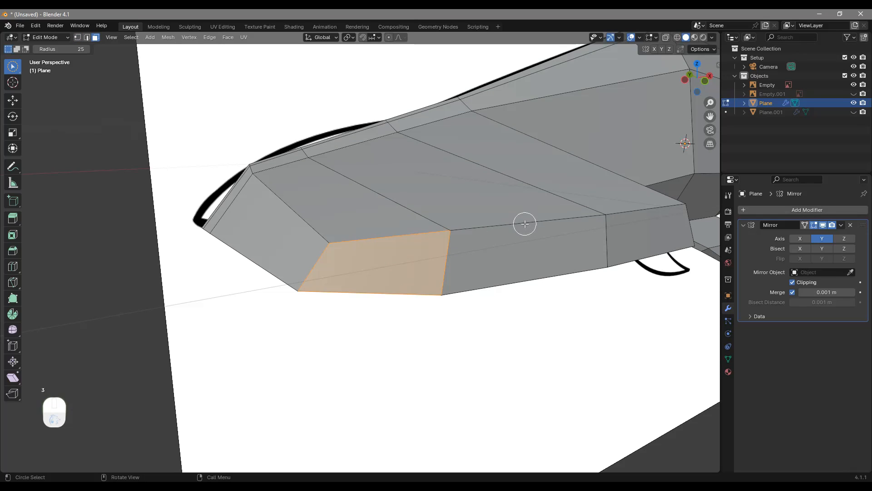
pyautogui.press('i')
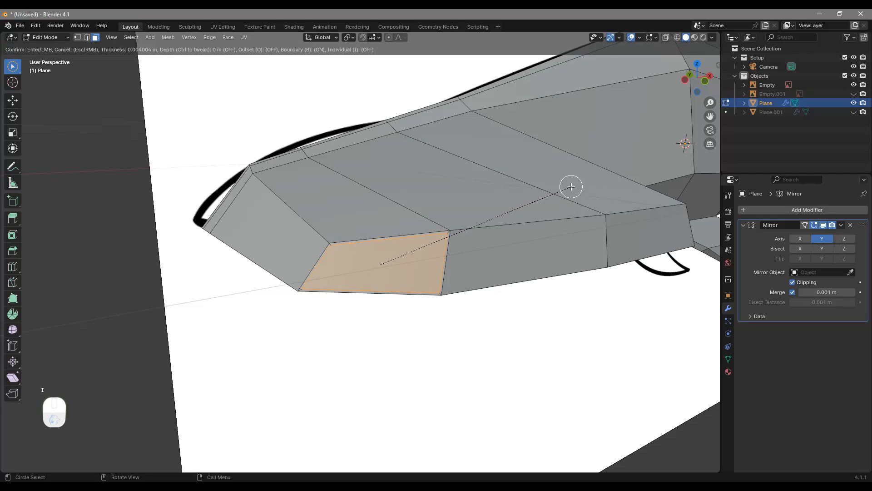
pyautogui.click(565, 187)
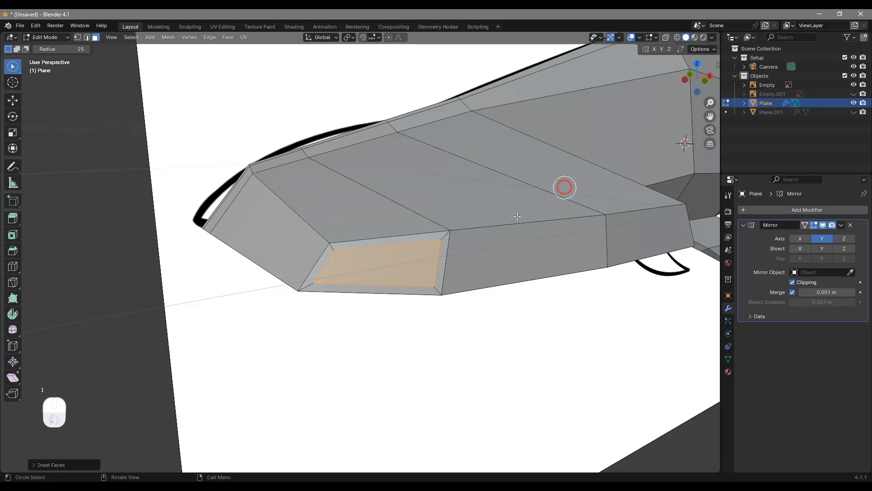
# Step: Slide the two front vertices of the inset eye face backward along their edges to shorten the face
pyautogui.press('1')
pyautogui.moveTo(341, 259)
pyautogui.mouseDown()
pyautogui.moveTo(325, 272)
pyautogui.moveTo(339, 278)
pyautogui.mouseUp()
pyautogui.press('g')
pyautogui.press('g')
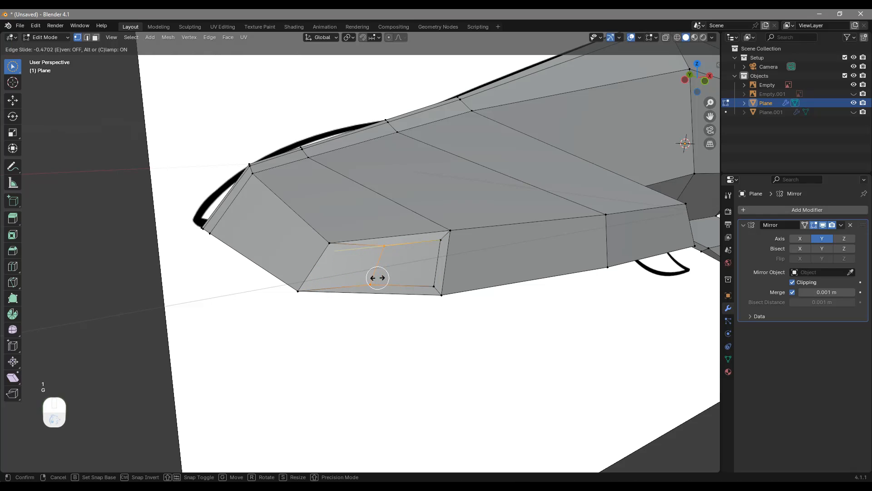
pyautogui.click(376, 277)
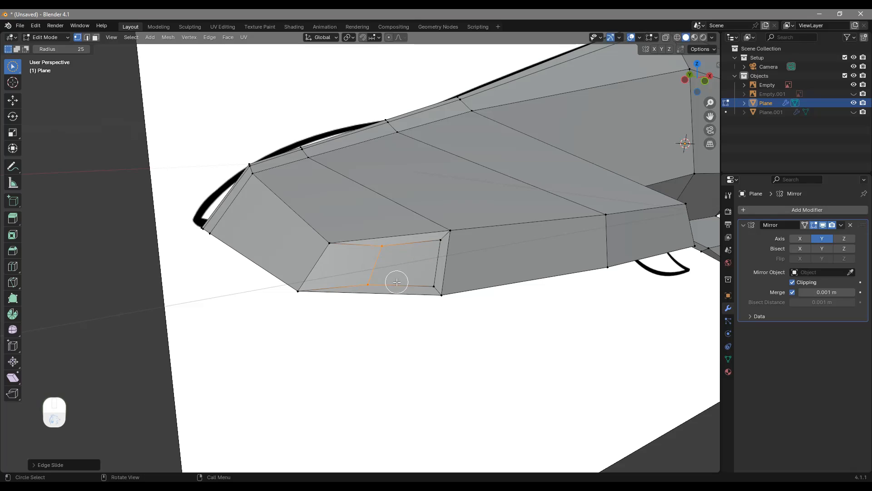
# Step: Add a centred loop cut running across the hammer lobe and vertically through the inset eye face
pyautogui.moveTo(462, 255); pyautogui.dragTo(423, 218, button='middle')
pyautogui.scroll(3, 417, 237)
pyautogui.hotkey('ctrl', 'r')
pyautogui.click(392, 188)
pyautogui.rightClick(392, 188)
# Step: Slide the eye outline's upper middle vertex forward and pull its two front vertices closer together to taper the front
pyautogui.click(400, 201)
pyautogui.press('g')
pyautogui.press('g')
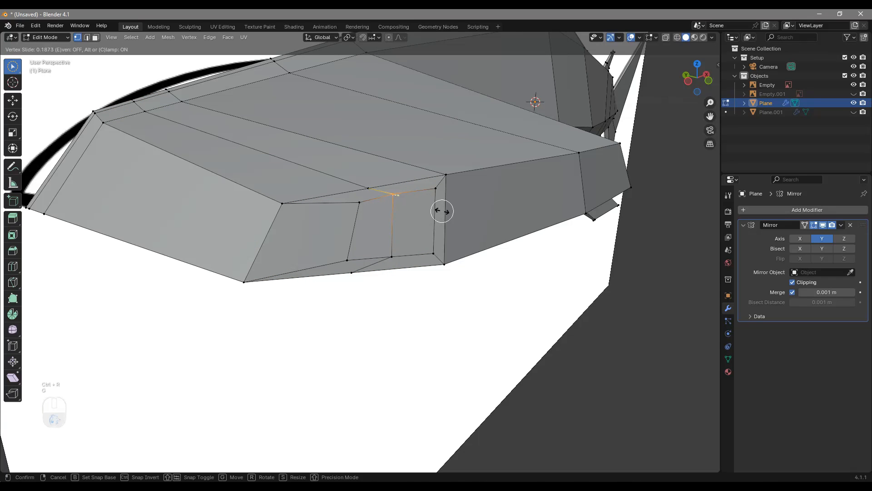
pyautogui.click(435, 205)
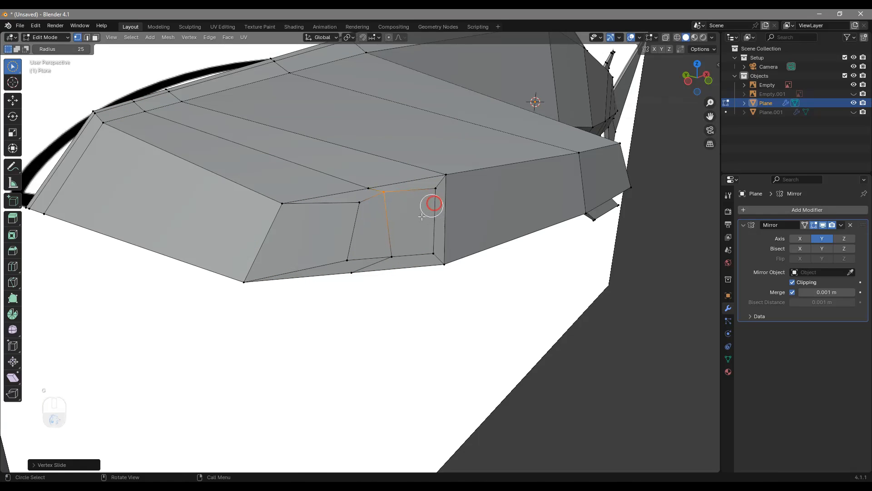
pyautogui.click(363, 212)
pyautogui.press('g')
pyautogui.press('g')
pyautogui.click(432, 227)
pyautogui.click(348, 260)
pyautogui.press('g')
pyautogui.press('g')
pyautogui.click(415, 233)
# Step: Slide the eye outline's two rear vertices toward each other to give it a rounded hexagonal shape
pyautogui.click(437, 196)
pyautogui.press('g')
pyautogui.press('g')
pyautogui.click(462, 208)
pyautogui.click(428, 244)
pyautogui.press('g')
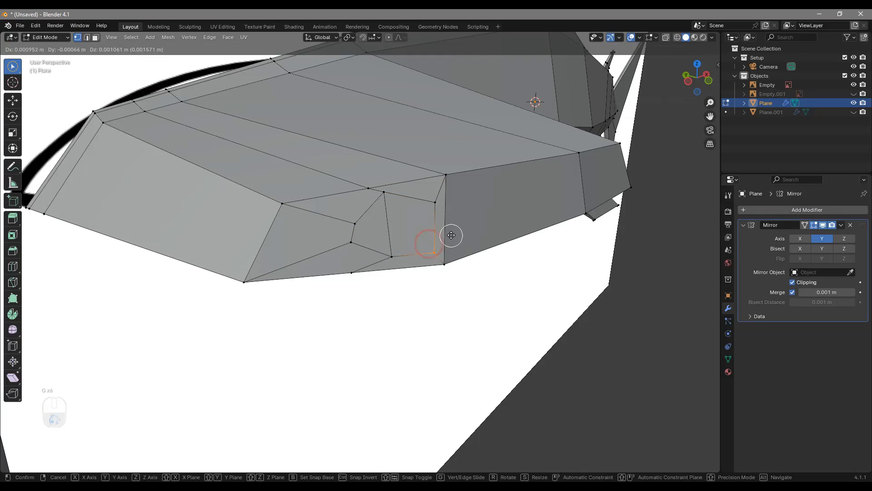
pyautogui.click(446, 216)
pyautogui.moveTo(445, 216); pyautogui.dragTo(332, 257, button='middle')
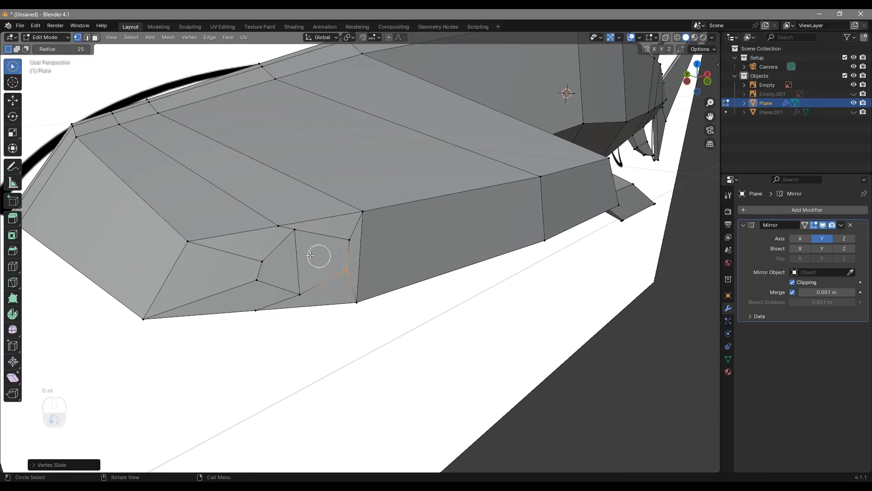
# Step: Select both faces inside the hexagonal eye outline and inset them slightly
pyautogui.press('3')
pyautogui.moveTo(331, 258); pyautogui.dragTo(301, 257)
pyautogui.moveTo(301, 258); pyautogui.dragTo(442, 268, button='middle')
pyautogui.press('i')
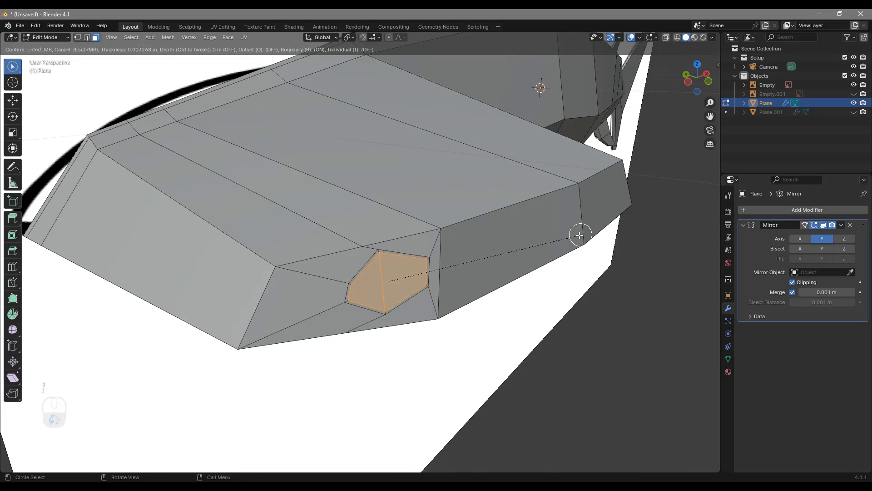
pyautogui.click(578, 233)
# Step: Extrude the inset eye faces into the head and scale them down to form a tapered eye socket
pyautogui.press('e')
pyautogui.click(572, 248)
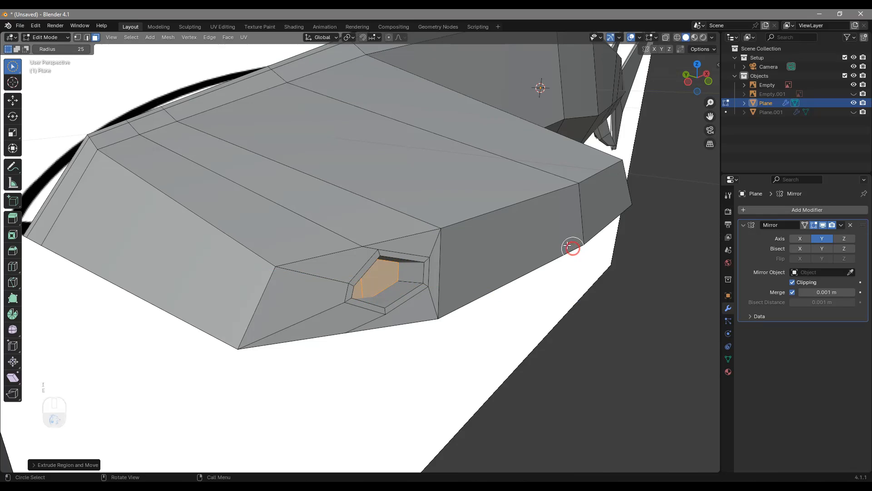
pyautogui.press('s')
pyautogui.click(497, 248)
pyautogui.moveTo(476, 250); pyautogui.dragTo(425, 255, button='middle')
pyautogui.scroll(12, 424, 255)
pyautogui.scroll(-10, 458, 280)
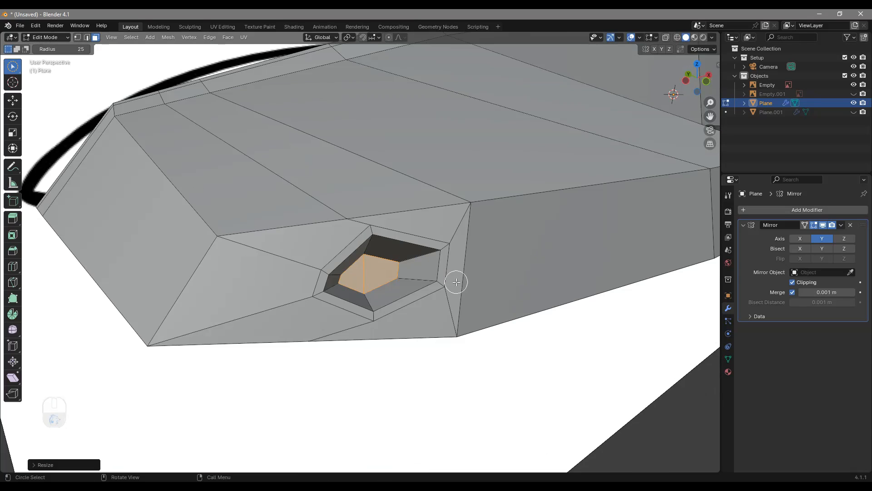
# Step: Leave Edit Mode and add a UV sphere as a separate object for the eyeball
pyautogui.press('Tab')
pyautogui.scroll(-10, 371, 247)
pyautogui.scroll(5, 344, 251)
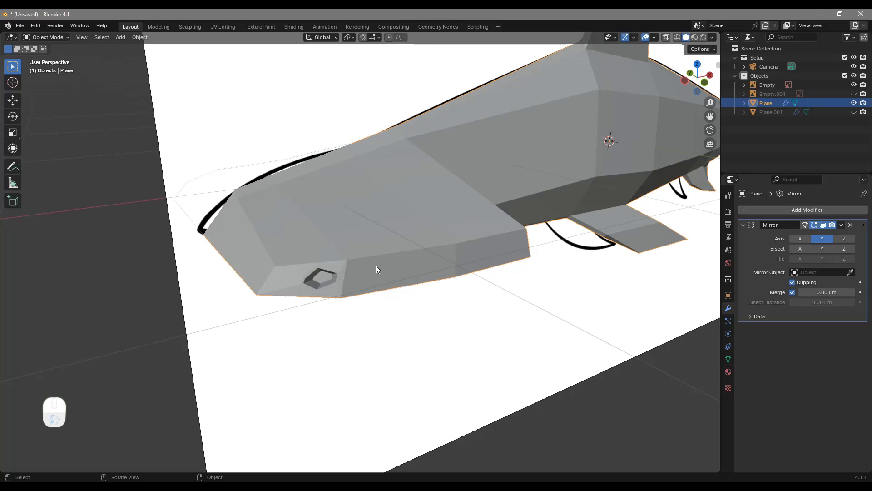
pyautogui.hotkey('shift', 'a')
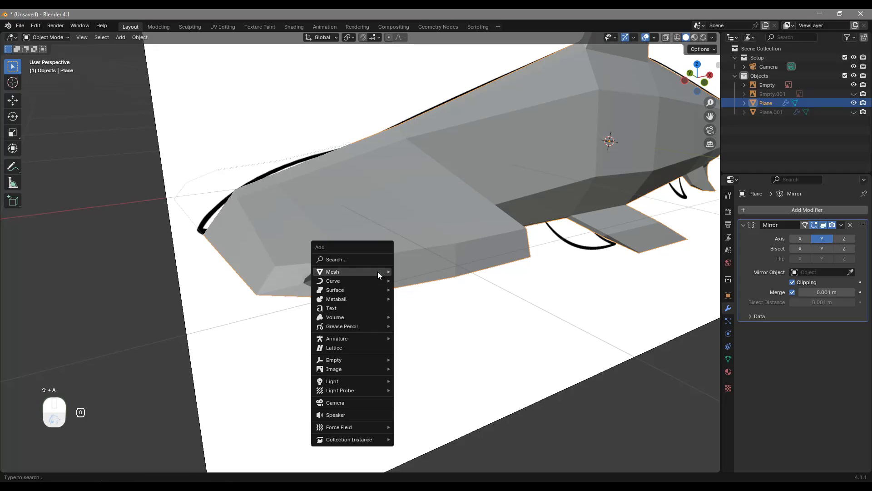
pyautogui.moveTo(381, 271)
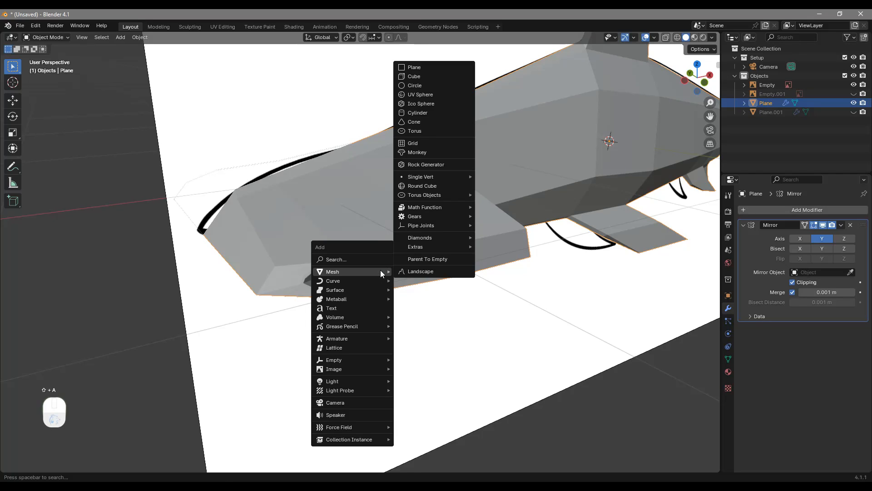
pyautogui.click(420, 97)
pyautogui.scroll(-4, 473, 169)
pyautogui.moveTo(511, 174); pyautogui.dragTo(557, 114, button='middle')
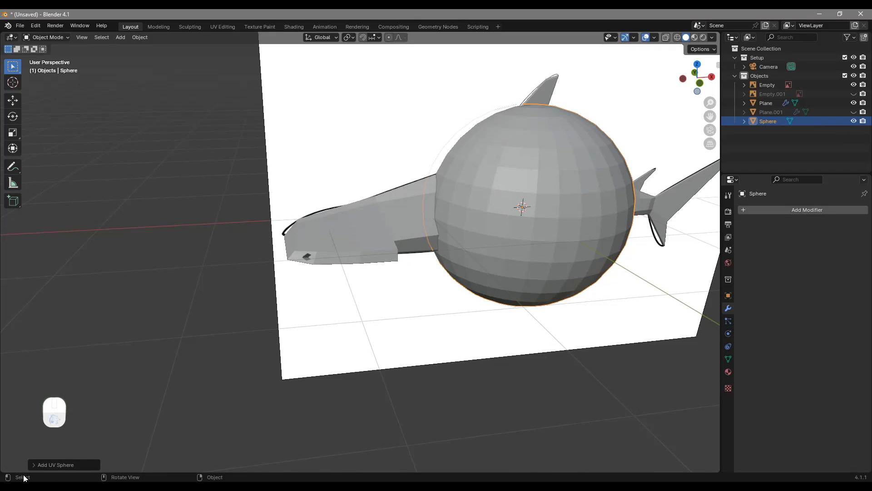
# Step: Set the UV sphere to 12 segments and 6 rings
pyautogui.click(37, 465)
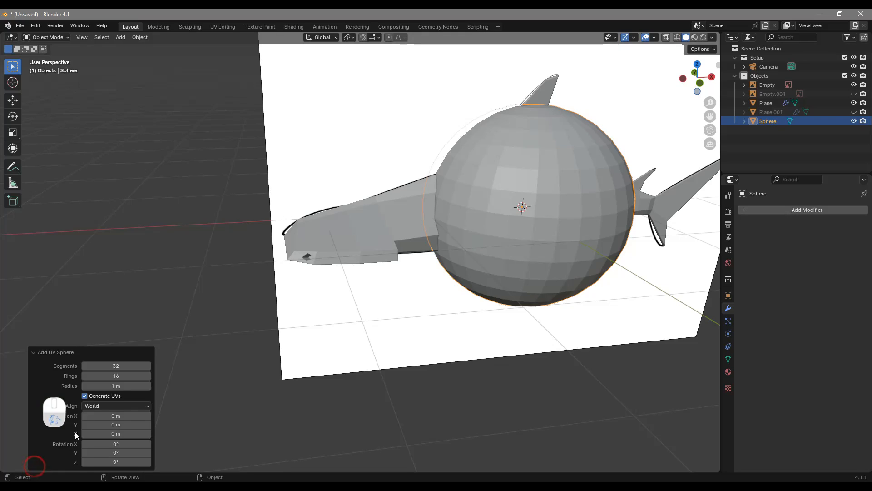
pyautogui.click(129, 365)
pyautogui.write('1')
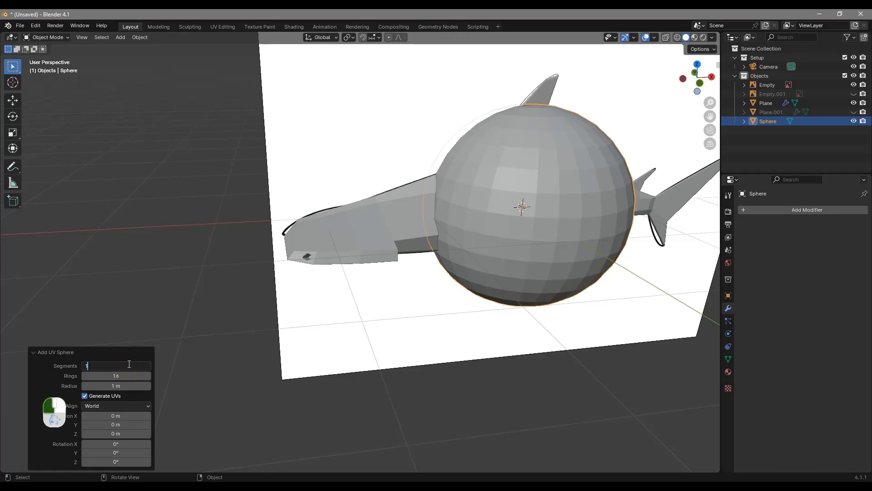
pyautogui.write('2')
pyautogui.press('Return')
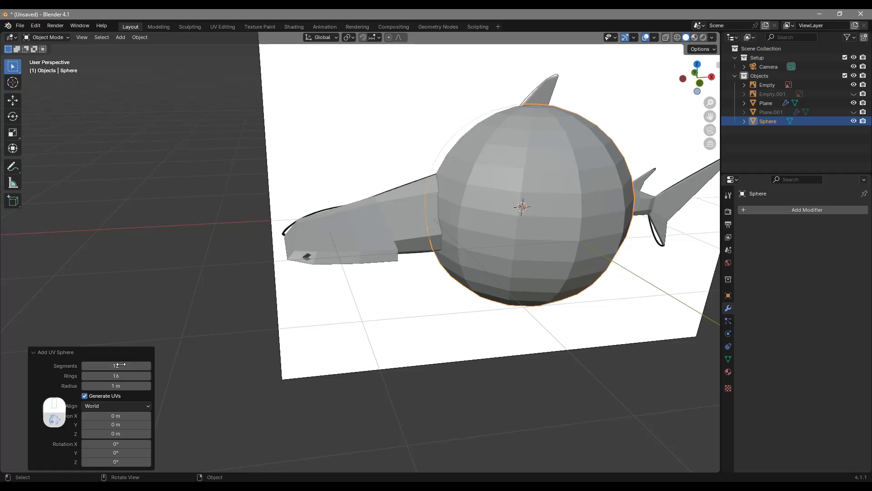
pyautogui.click(124, 374)
pyautogui.write('6')
pyautogui.press('Return')
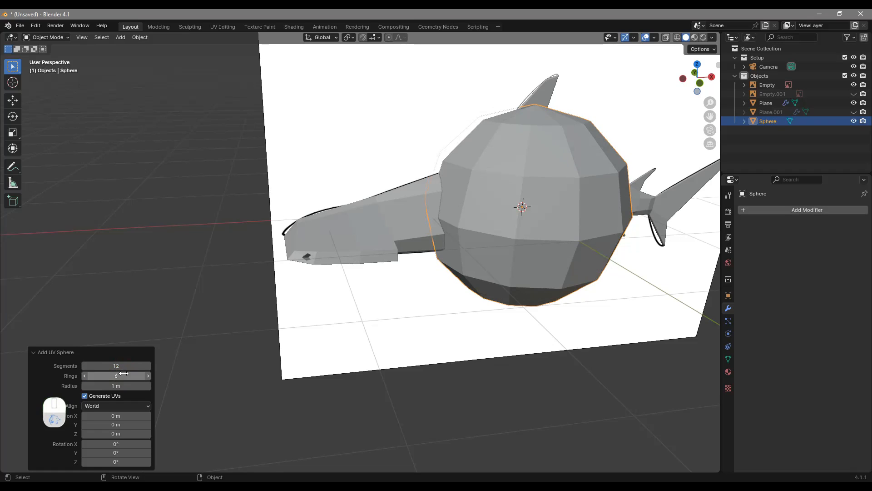
# Step: Reduce the UV sphere's segments to 8
pyautogui.moveTo(497, 227); pyautogui.dragTo(508, 196, button='middle')
pyautogui.click(134, 366)
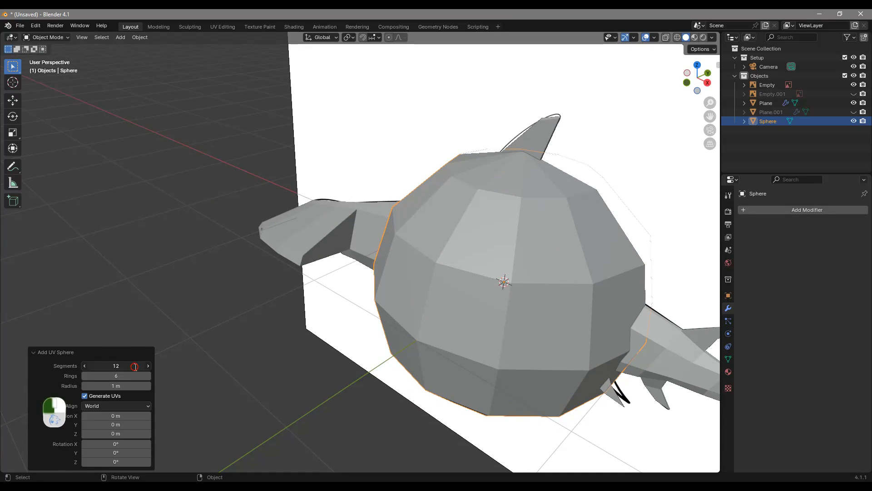
pyautogui.write('8')
pyautogui.press('Return')
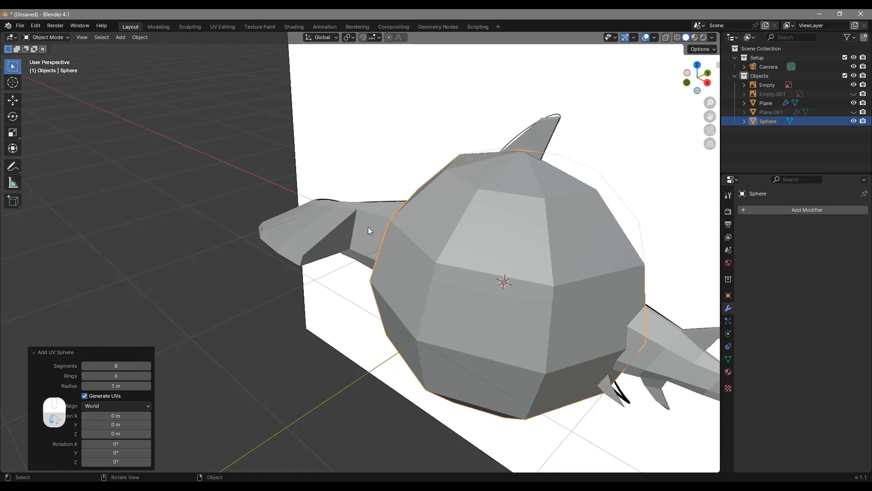
pyautogui.moveTo(634, 260); pyautogui.dragTo(622, 255, button='middle')
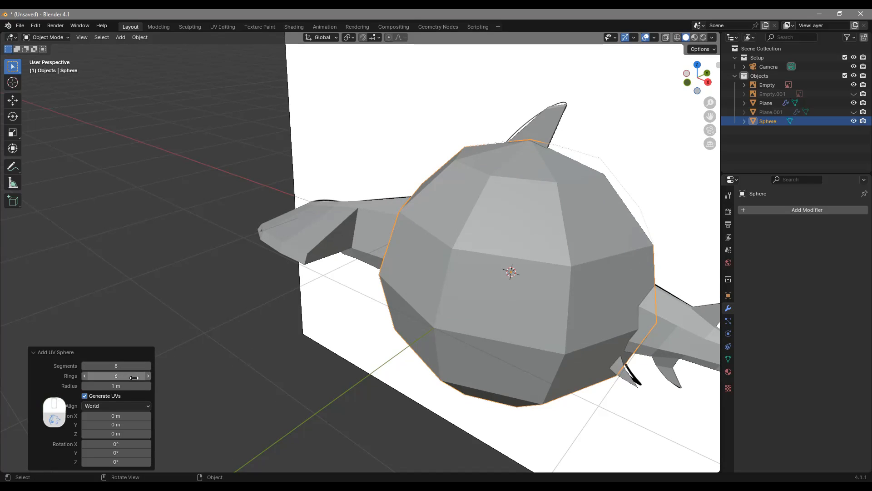
pyautogui.click(610, 207)
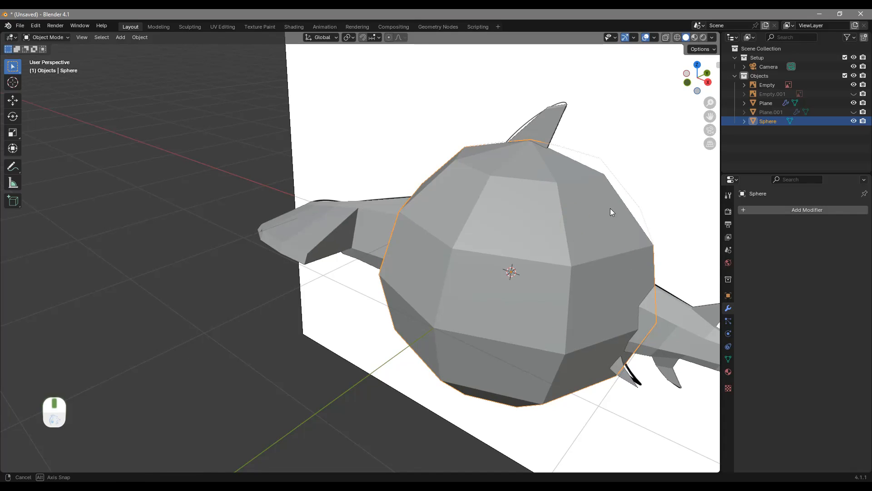
# Step: Scale the sphere down uniformly to about 0.238 and move it toward the shark's head
pyautogui.moveTo(623, 214); pyautogui.dragTo(647, 200, button='middle')
pyautogui.press('s')
pyautogui.click(559, 206)
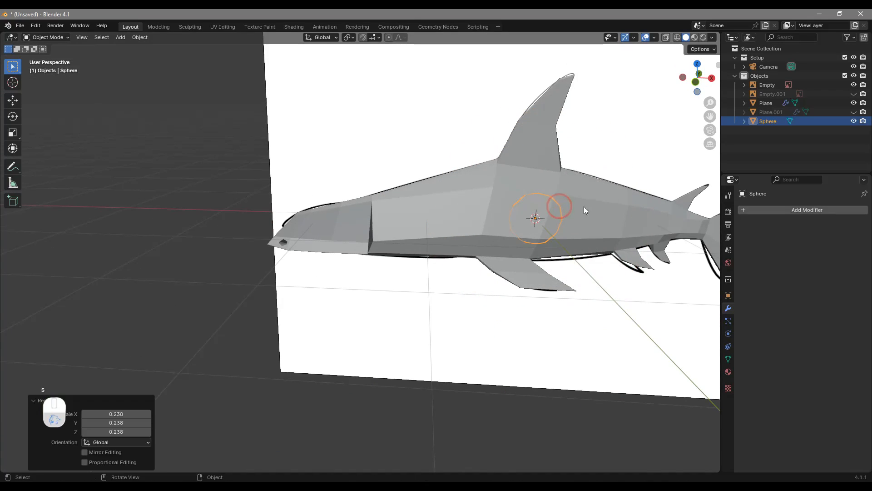
pyautogui.moveTo(590, 210); pyautogui.dragTo(609, 212, button='middle')
pyautogui.press('g')
pyautogui.click(300, 216)
# Step: Move the eyeball sphere to the shark's eye socket and shrink it, finishing with a uniform scale of 0.496
pyautogui.moveTo(386, 221); pyautogui.dragTo(426, 228, button='middle')
pyautogui.press('s')
pyautogui.click(419, 220)
pyautogui.scroll(3, 421, 219)
pyautogui.press('g')
pyautogui.click(426, 230)
pyautogui.press('s')
pyautogui.click(389, 233)
pyautogui.moveTo(388, 233); pyautogui.dragTo(343, 246, button='middle')
pyautogui.scroll(4, 311, 245)
pyautogui.keyDown('shift'); pyautogui.moveTo(290, 250); pyautogui.dragTo(365, 281, button='middle'); pyautogui.keyUp('shift')
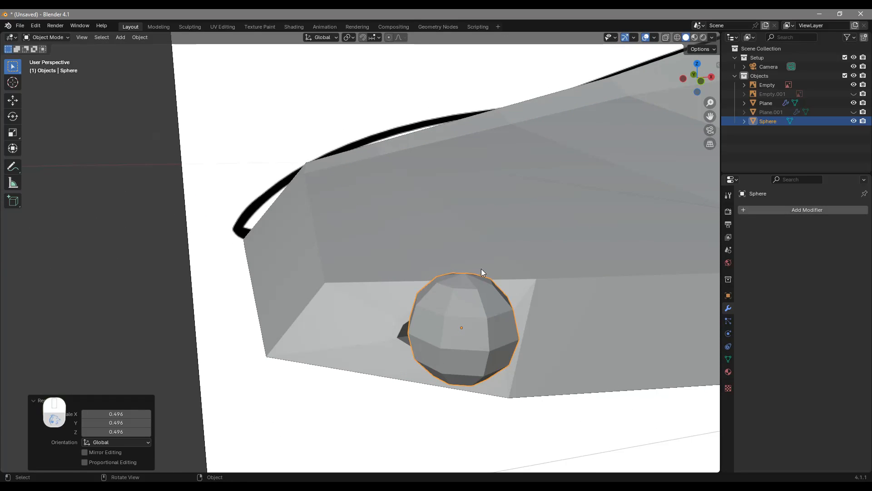
# Step: Rotate the eyeball sphere beside the hammer tip so its pole points out of the eye socket
pyautogui.moveTo(481, 269); pyautogui.dragTo(465, 272, button='middle')
pyautogui.keyDown('shift'); pyautogui.moveTo(387, 291); pyautogui.dragTo(443, 266, button='middle'); pyautogui.keyUp('shift')
pyautogui.keyDown('shift'); pyautogui.moveTo(523, 272); pyautogui.dragTo(502, 245, button='middle'); pyautogui.keyUp('shift')
pyautogui.moveTo(452, 254); pyautogui.dragTo(464, 274, button='middle')
pyautogui.press('r')
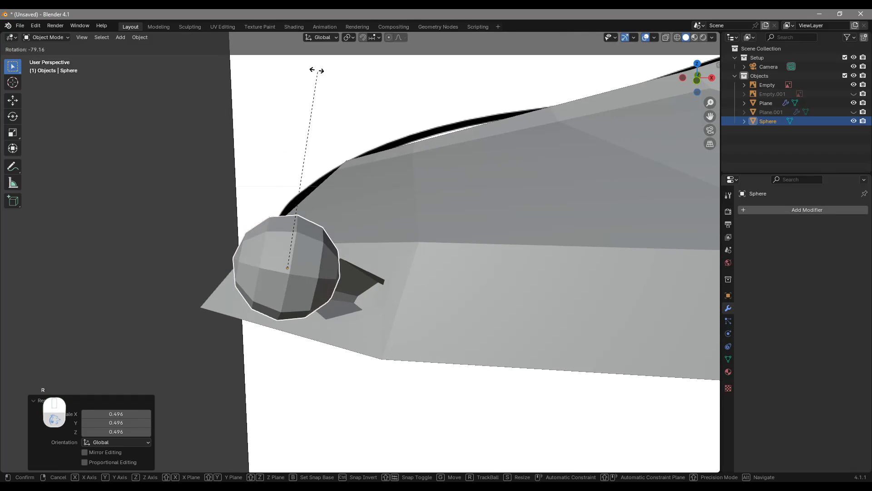
pyautogui.click(287, 81)
# Step: Move the eyeball sphere into the eye socket, adjusting its position from several sides
pyautogui.moveTo(400, 218); pyautogui.dragTo(500, 236, button='middle')
pyautogui.press('g')
pyautogui.click(414, 250)
pyautogui.moveTo(414, 250); pyautogui.dragTo(333, 269, button='middle')
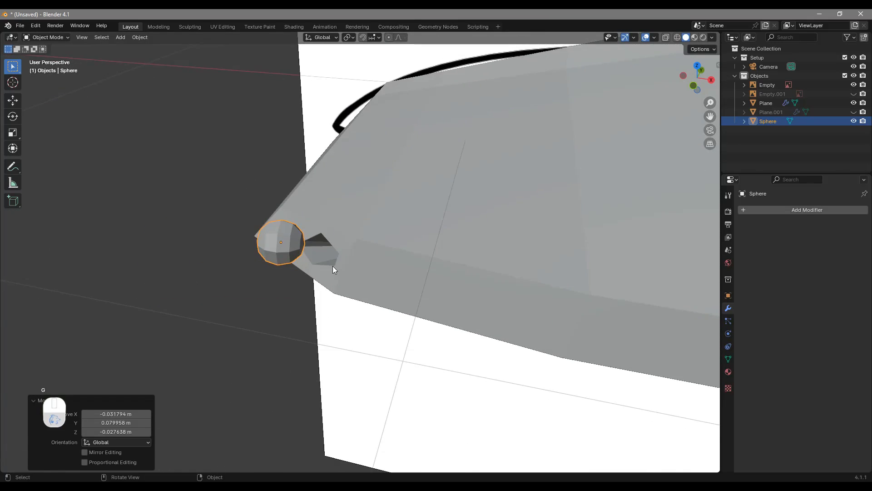
pyautogui.press('g')
pyautogui.click(389, 241)
pyautogui.moveTo(390, 242); pyautogui.dragTo(505, 231, button='middle')
pyautogui.press('g')
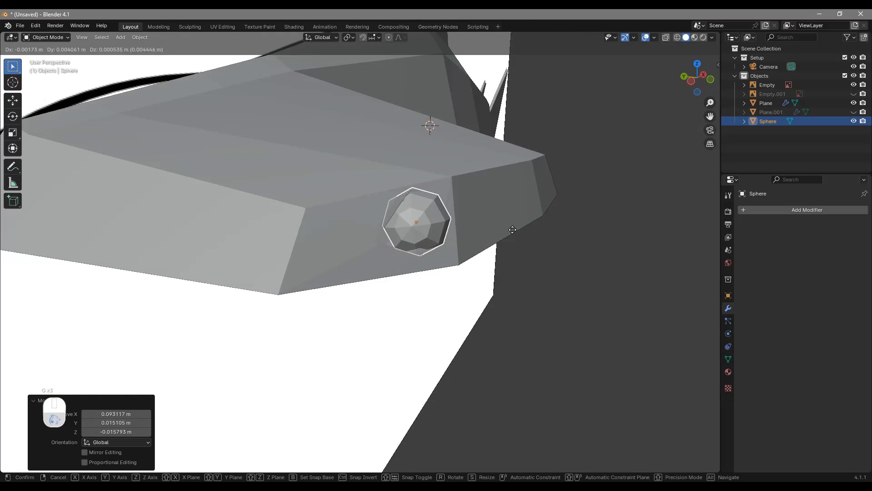
pyautogui.click(436, 213)
# Step: Edit the shark mesh and move the upper rear corner vertices of the eye socket rim away from the eyeball
pyautogui.moveTo(436, 214); pyautogui.dragTo(468, 214, button='middle')
pyautogui.click(467, 211)
pyautogui.press('Tab')
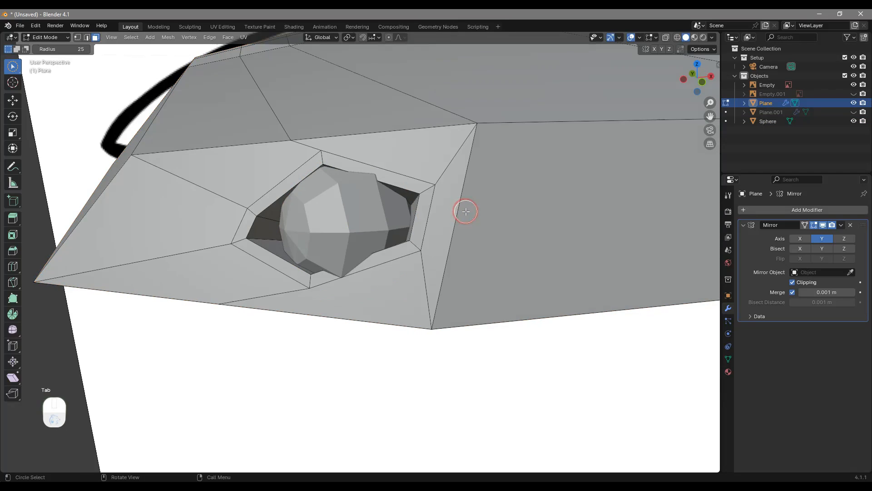
pyautogui.moveTo(423, 174); pyautogui.dragTo(520, 219, button='middle')
pyautogui.moveTo(484, 236); pyautogui.dragTo(500, 232)
pyautogui.moveTo(500, 232); pyautogui.dragTo(586, 240, button='middle')
pyautogui.press('g')
pyautogui.click(593, 227)
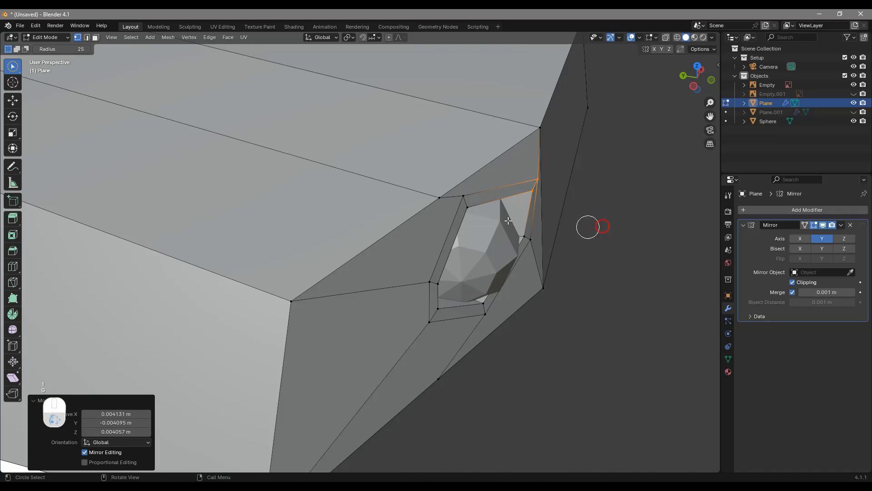
# Step: Move the front and lower corner vertices of the eye socket rim outward to widen the opening around the eyeball
pyautogui.moveTo(430, 285); pyautogui.dragTo(444, 318)
pyautogui.press('g')
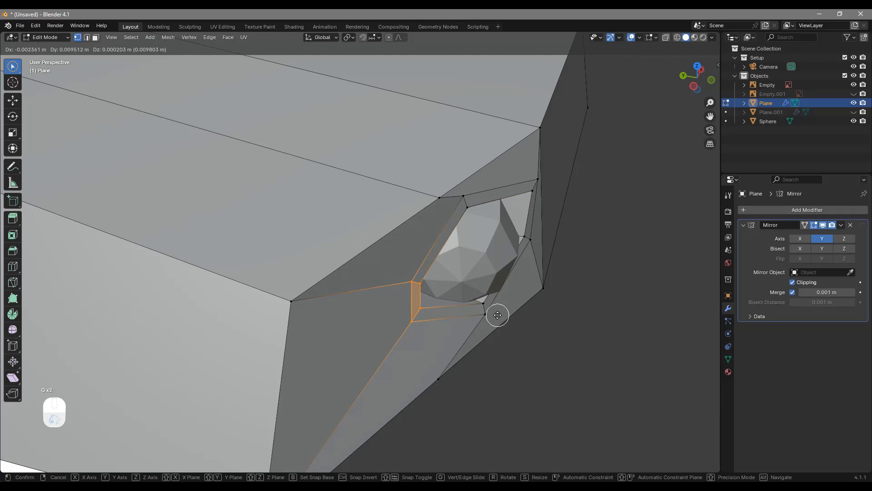
pyautogui.click(497, 312)
pyautogui.moveTo(497, 312); pyautogui.dragTo(512, 262, button='middle')
pyautogui.click(496, 255)
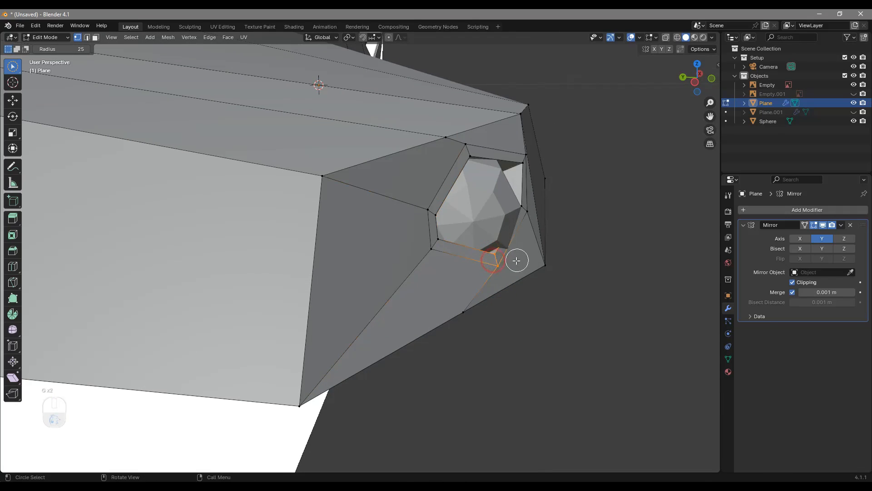
pyautogui.press('g')
pyautogui.click(508, 269)
# Step: Enlarge the eyeball sphere to a uniform scale of 1.187 and reposition it inside the widened socket
pyautogui.moveTo(500, 265); pyautogui.dragTo(450, 261, button='middle')
pyautogui.click(473, 239)
pyautogui.moveTo(491, 236); pyautogui.dragTo(482, 241, button='middle')
pyautogui.press('g')
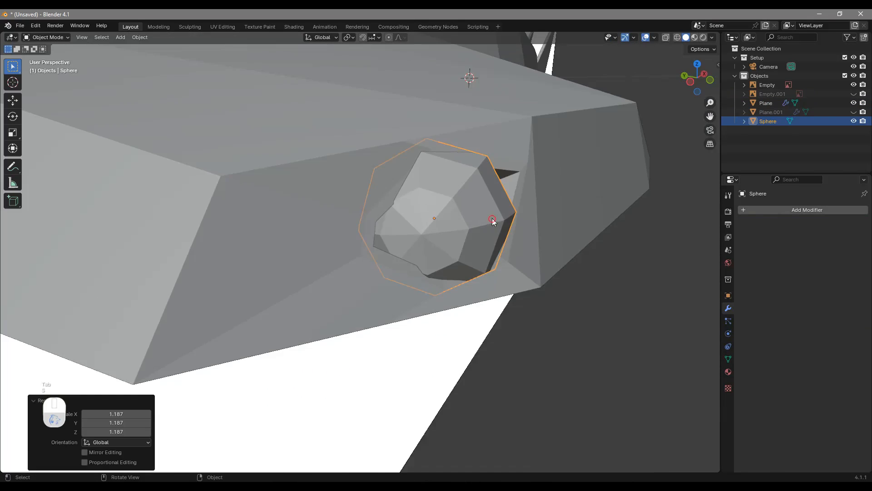
pyautogui.moveTo(493, 218); pyautogui.dragTo(525, 239, button='middle')
pyautogui.press('g')
pyautogui.click(377, 247)
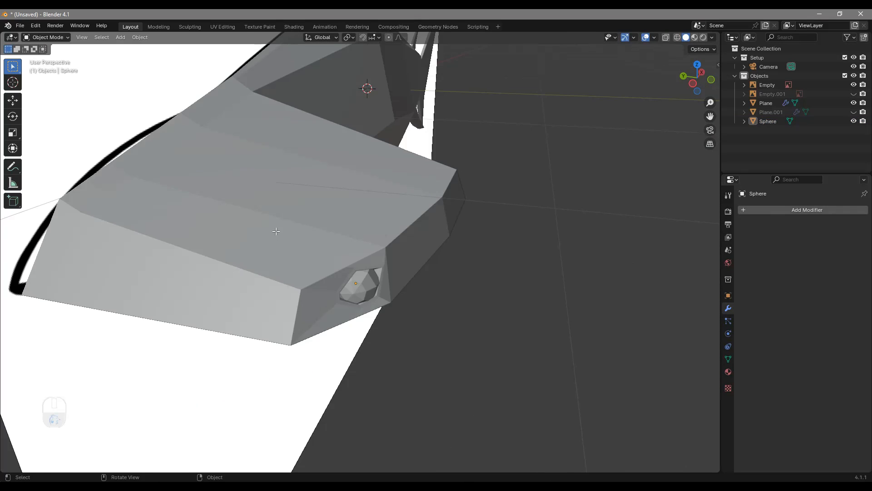
# Step: Add a loop cut around the shark's hammer between the body and the eye, placed toward the eye
pyautogui.press('Tab')
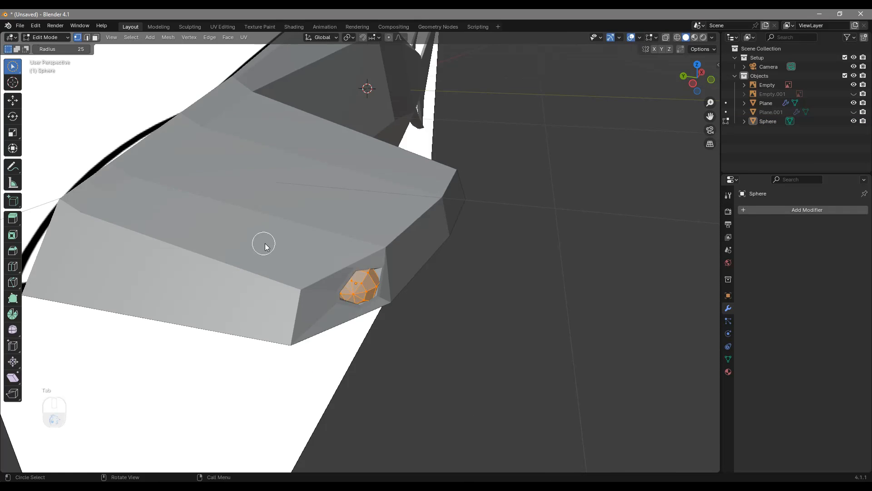
pyautogui.press('Tab')
pyautogui.click(263, 252)
pyautogui.press('Tab')
pyautogui.hotkey('ctrl', 'r')
pyautogui.click(254, 260)
pyautogui.click(289, 275)
# Step: Move the new loop's front edge and underside vertices outward to curve the hammer
pyautogui.moveTo(218, 275)
pyautogui.mouseDown()
pyautogui.moveTo(198, 323)
pyautogui.moveTo(214, 265)
pyautogui.moveTo(197, 346)
pyautogui.mouseUp()
pyautogui.press('g')
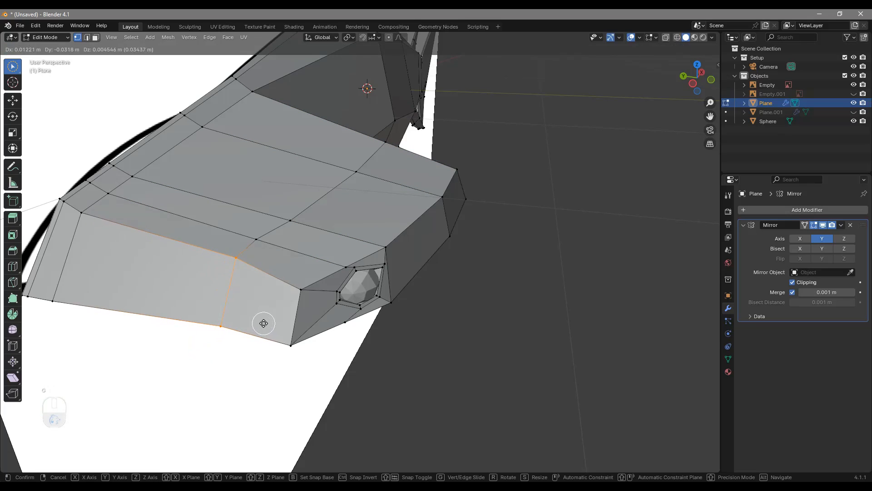
pyautogui.click(266, 321)
pyautogui.moveTo(267, 321); pyautogui.dragTo(325, 306, button='middle')
pyautogui.moveTo(274, 271); pyautogui.dragTo(269, 356)
pyautogui.press('g')
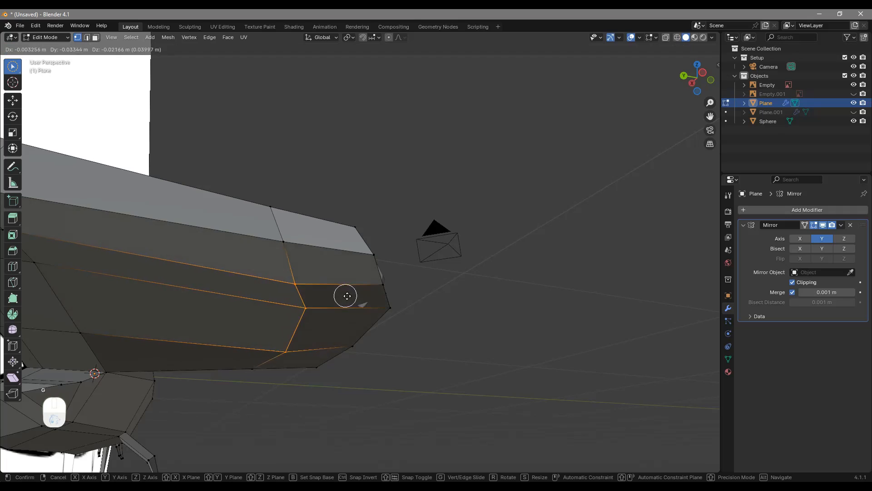
pyautogui.click(358, 298)
# Step: Add a centred loop cut on the inner part of the hammer and reposition its vertices
pyautogui.moveTo(358, 298); pyautogui.dragTo(296, 233, button='middle')
pyautogui.hotkey('ctrl', 'r')
pyautogui.click(247, 218)
pyautogui.rightClick(247, 218)
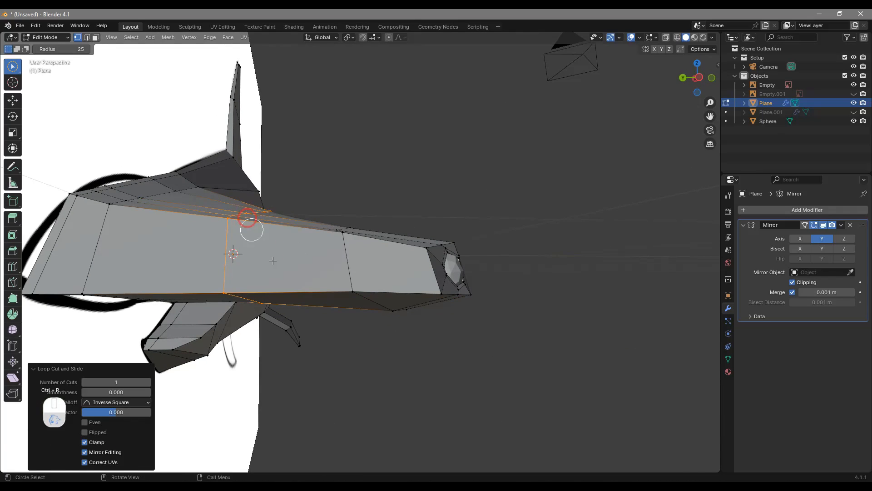
pyautogui.moveTo(273, 263); pyautogui.dragTo(311, 256, button='middle')
pyautogui.moveTo(311, 217)
pyautogui.mouseDown()
pyautogui.moveTo(263, 298)
pyautogui.moveTo(176, 377)
pyautogui.mouseUp()
pyautogui.keyDown('shift'); pyautogui.moveTo(289, 278); pyautogui.dragTo(304, 242); pyautogui.keyUp('shift')
pyautogui.press('g')
pyautogui.click(346, 295)
# Step: Reposition the two inner loops' vertices on the hammer's rear edge and scale them together to 0.664
pyautogui.moveTo(346, 294); pyautogui.dragTo(406, 382, button='middle')
pyautogui.moveTo(302, 385); pyautogui.dragTo(335, 424)
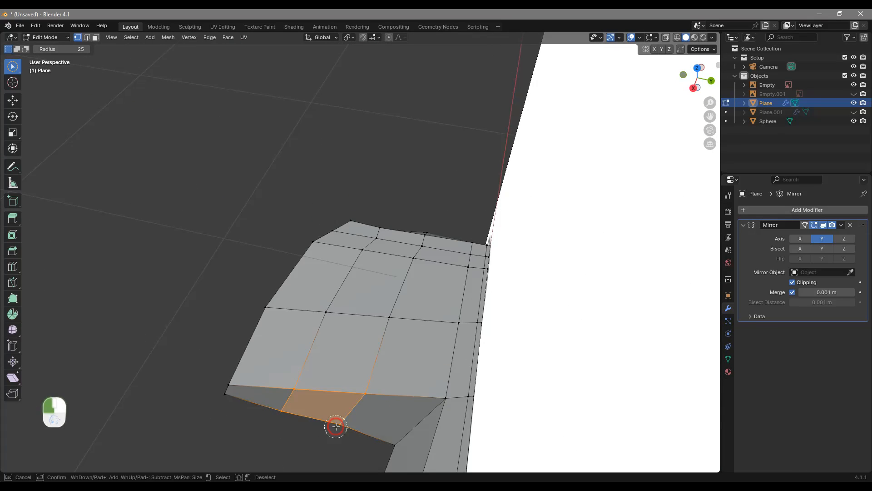
pyautogui.press('g')
pyautogui.click(401, 385)
pyautogui.moveTo(403, 376); pyautogui.dragTo(564, 327, button='middle')
pyautogui.press('s')
pyautogui.click(568, 282)
pyautogui.moveTo(559, 272); pyautogui.dragTo(598, 376, button='middle')
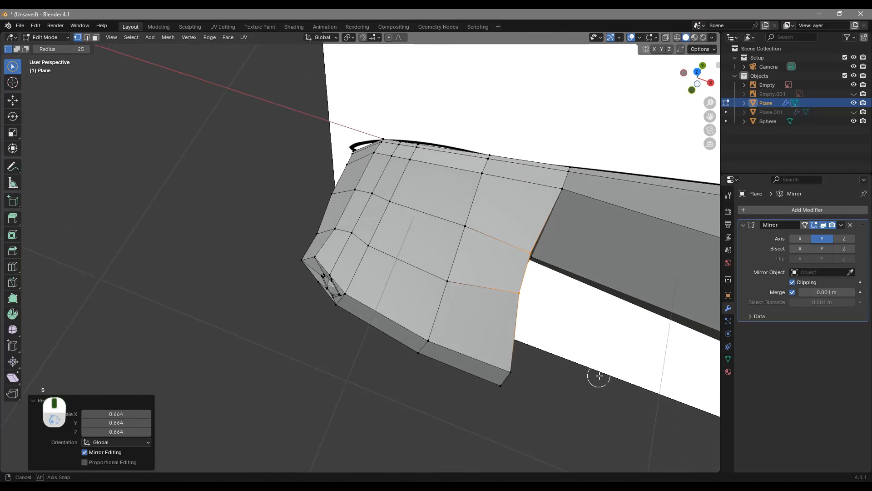
pyautogui.press('g')
pyautogui.click(584, 293)
# Step: Edge-slide the outer rear corner of the hammer forward to round its back edge, and leave Edit Mode
pyautogui.click(510, 376)
pyautogui.press('g')
pyautogui.press('g')
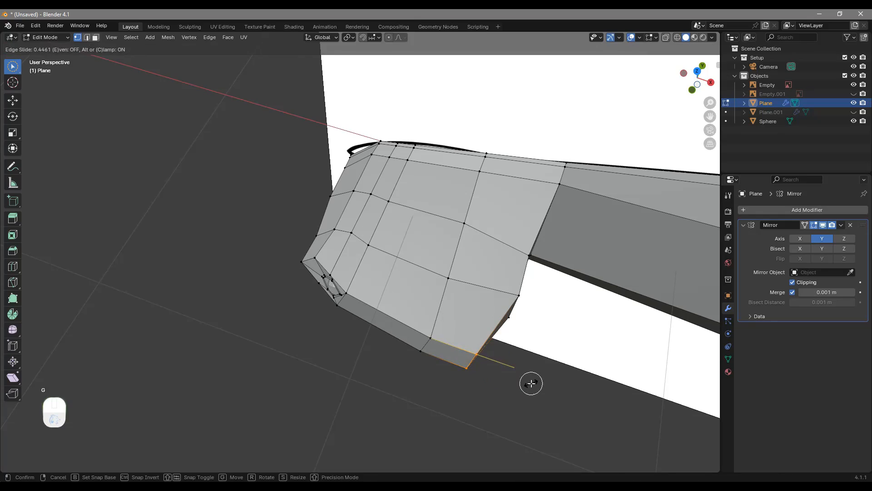
pyautogui.click(531, 382)
pyautogui.press('g')
pyautogui.press('g')
pyautogui.click(545, 372)
pyautogui.moveTo(545, 372); pyautogui.dragTo(198, 339, button='middle')
pyautogui.scroll(-3, 198, 339)
pyautogui.press('Tab')
# Step: Add a Mirror modifier to the eyeball sphere, mirrored on the Y axis with Plane as the mirror object
pyautogui.scroll(2, 400, 276)
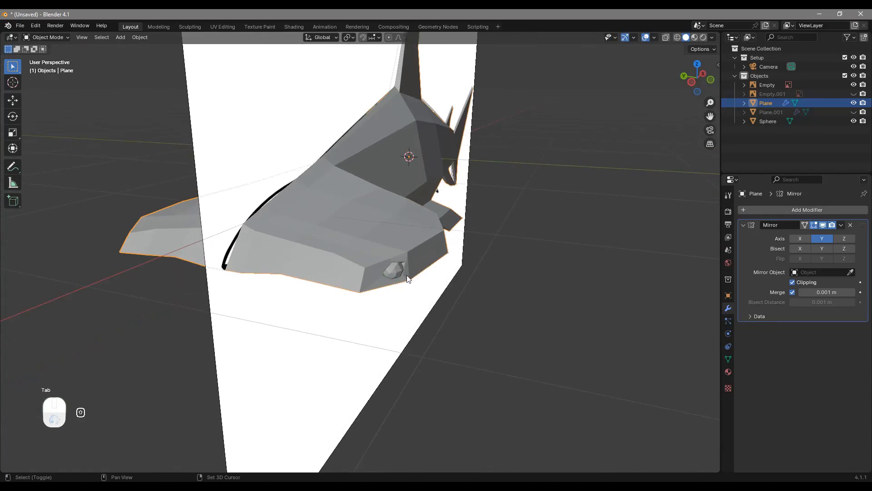
pyautogui.moveTo(406, 272); pyautogui.dragTo(431, 277, button='middle')
pyautogui.click(418, 279)
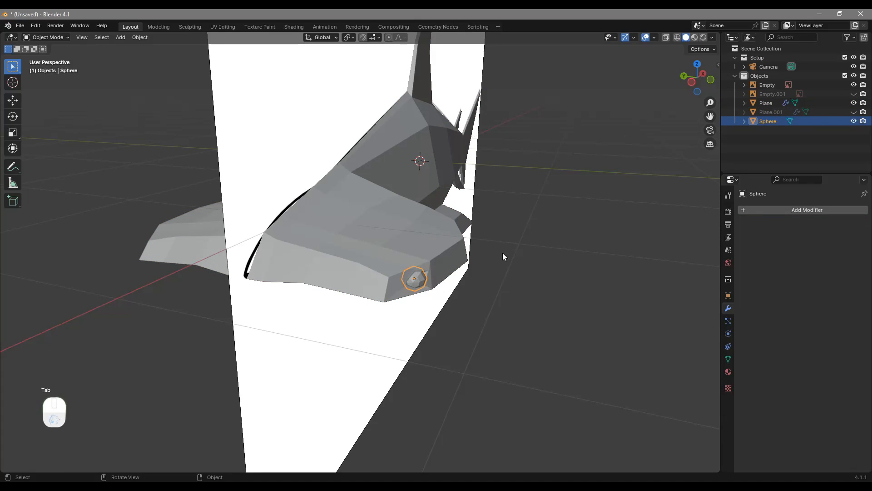
pyautogui.click(805, 206)
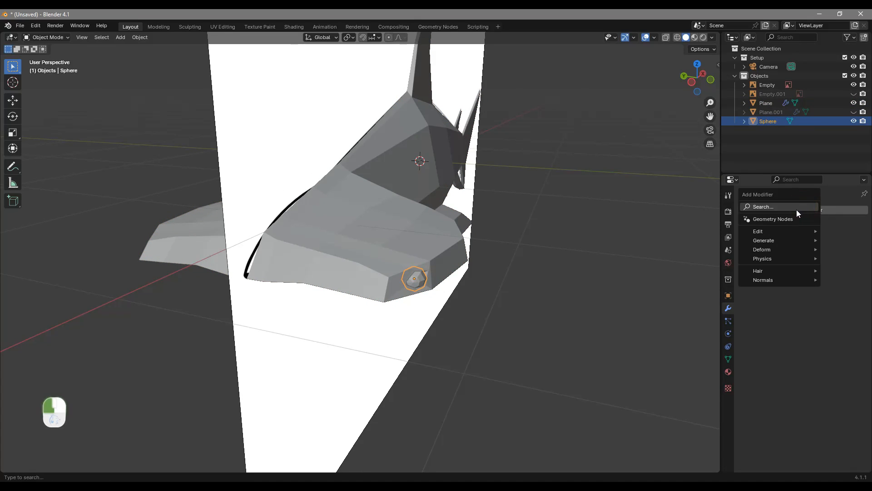
pyautogui.click(797, 209)
pyautogui.click(769, 228)
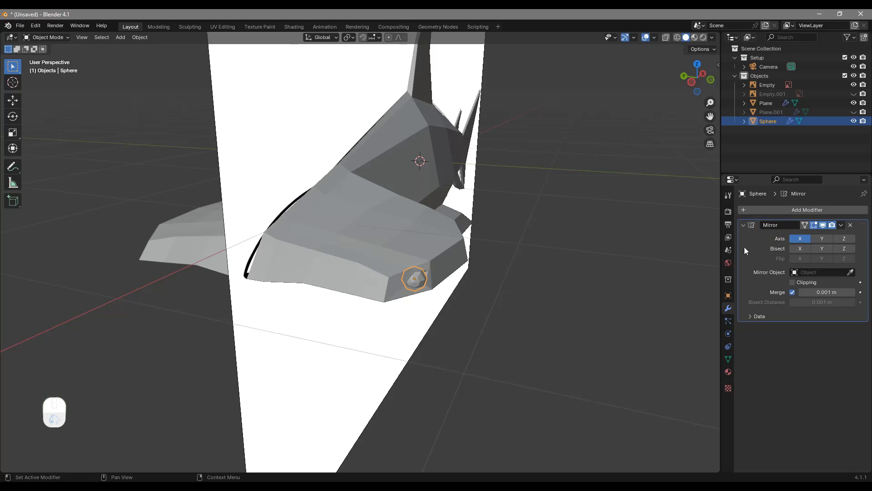
pyautogui.click(387, 251)
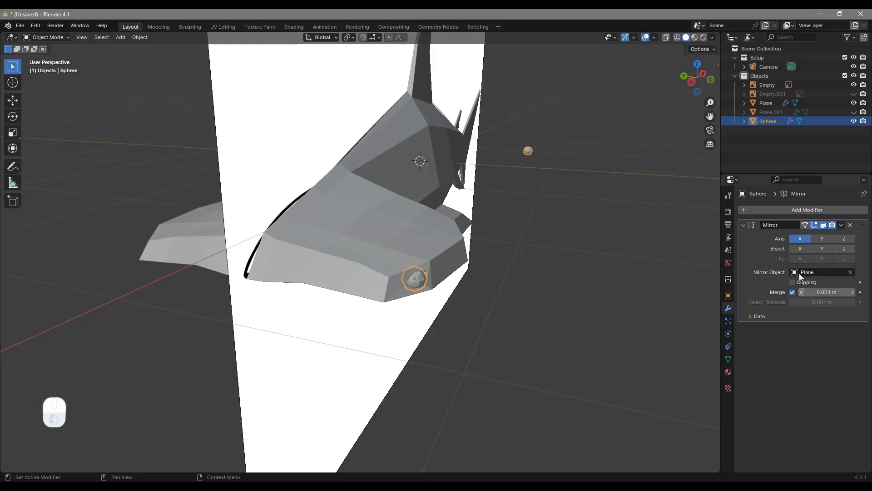
pyautogui.moveTo(242, 311); pyautogui.dragTo(116, 323, button='middle')
pyautogui.moveTo(451, 313); pyautogui.dragTo(524, 228, button='middle')
# Step: Unhide the front-view reference image Empty.001 and look at the model in the left orthographic view
pyautogui.click(854, 94)
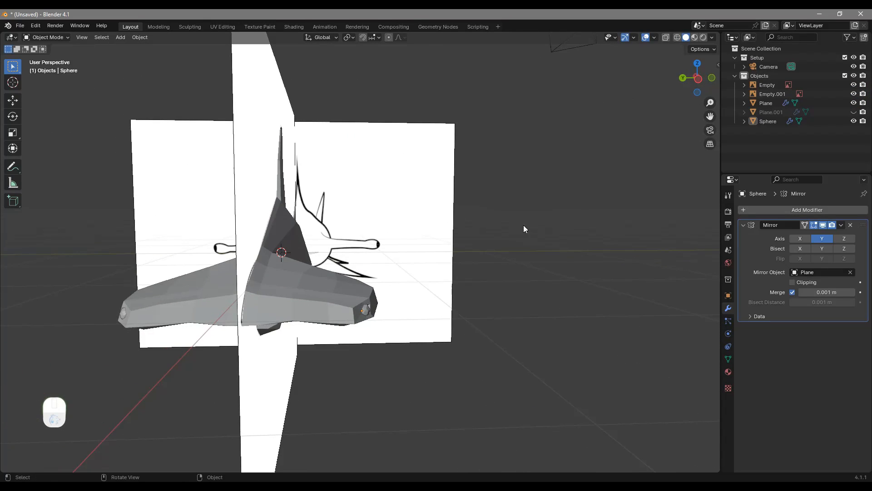
pyautogui.click(698, 81)
pyautogui.scroll(3, 485, 247)
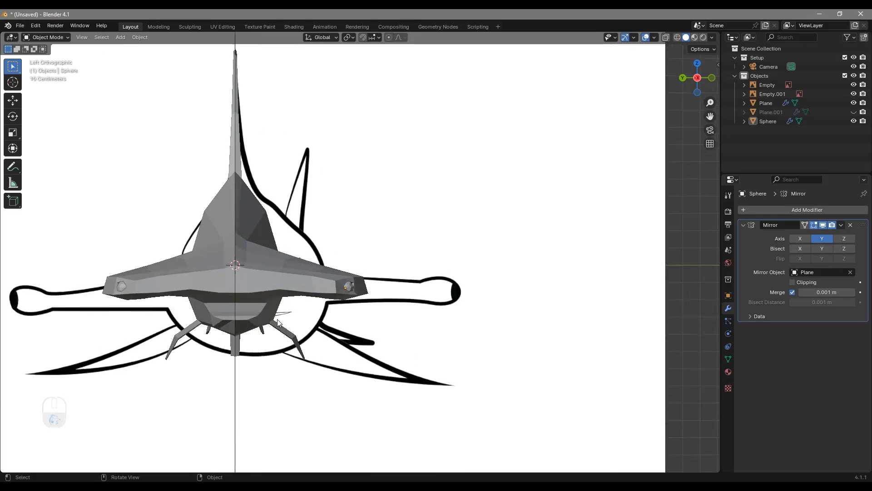
pyautogui.keyDown('shift'); pyautogui.moveTo(363, 279); pyautogui.dragTo(451, 294, button='middle'); pyautogui.keyUp('shift')
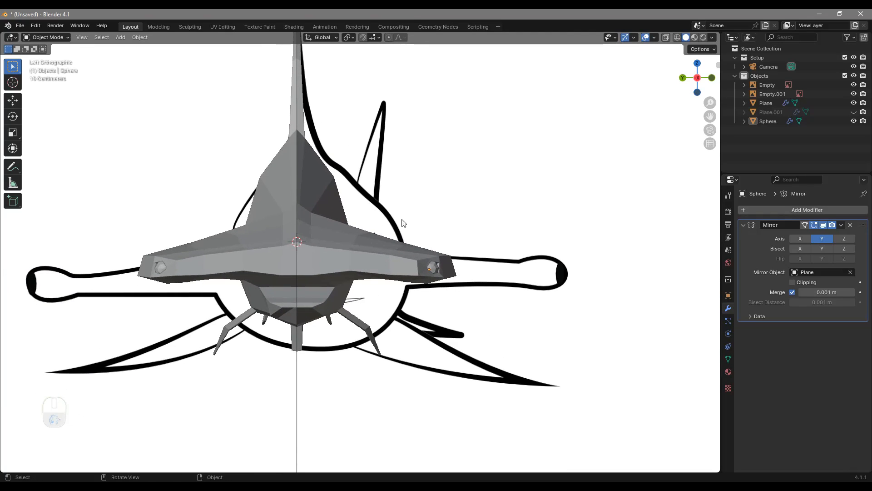
# Step: With X-ray and proportional editing at size 0.263, move the hammer tip about 0.54 m outward onto the reference drawing's eye end
pyautogui.click(414, 263)
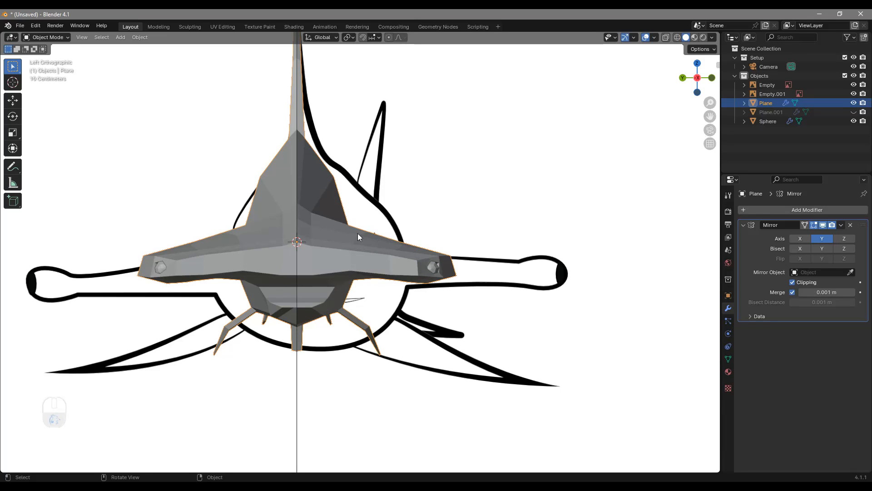
pyautogui.press('Tab')
pyautogui.hotkey('alt', 'z')
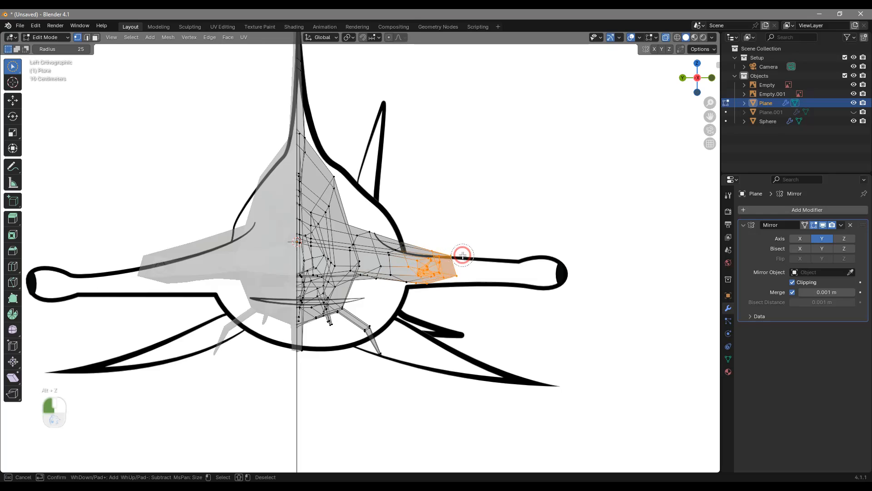
pyautogui.click(389, 38)
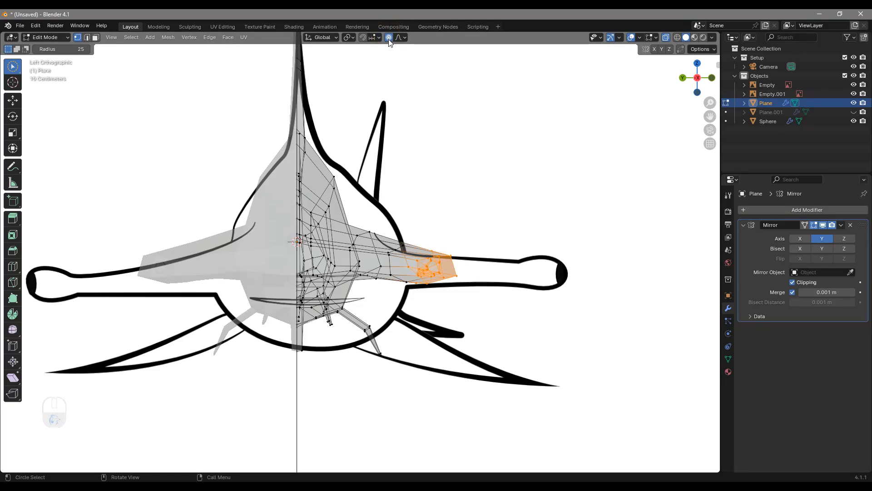
pyautogui.press('g')
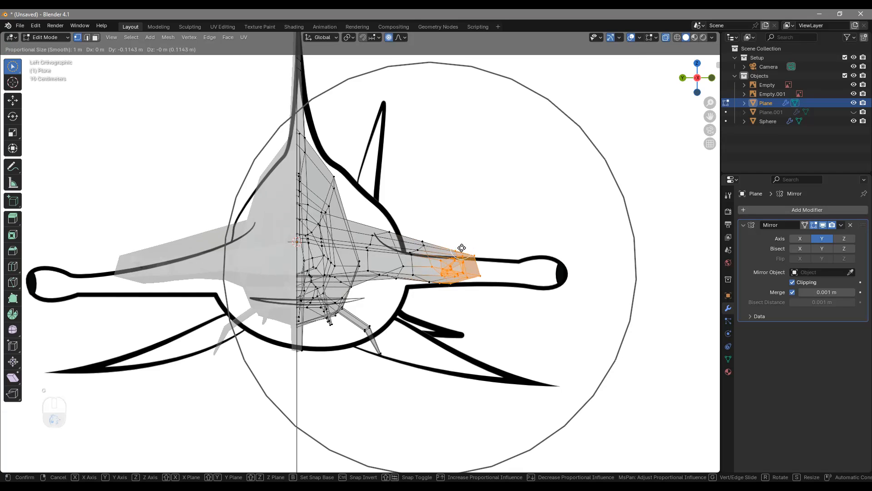
pyautogui.scroll(9, 481, 251)
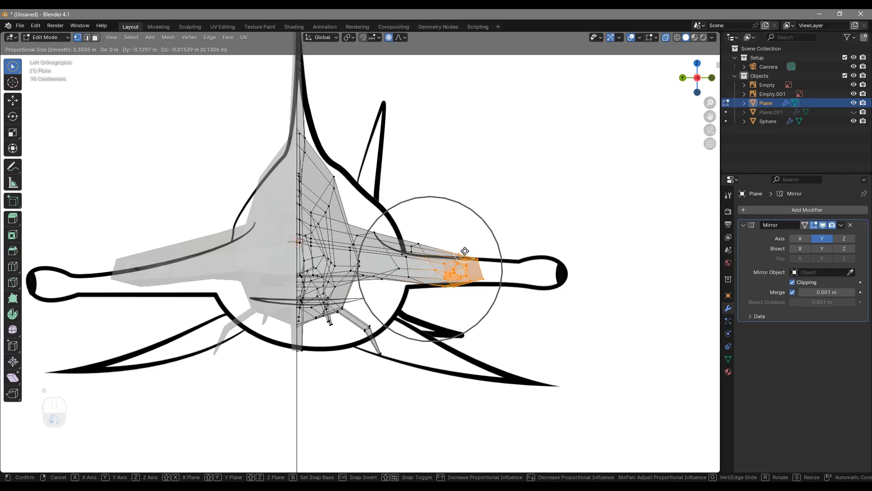
pyautogui.scroll(5, 502, 257)
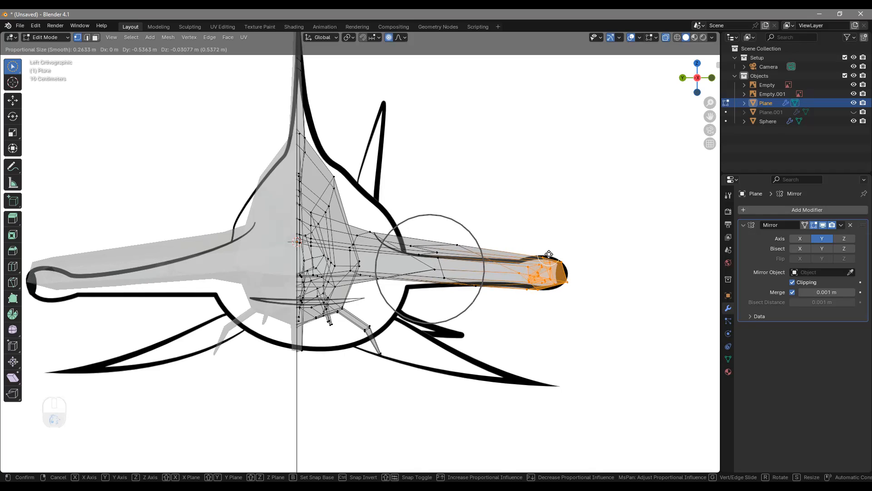
pyautogui.click(549, 254)
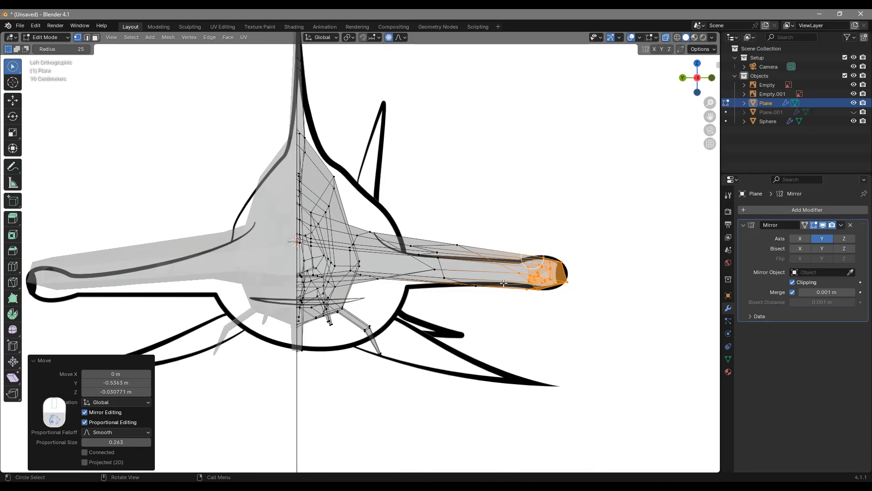
# Step: Move the whole pectoral fin outward and down to the body outline in the front reference drawing
pyautogui.keyDown('shift'); pyautogui.moveTo(531, 260); pyautogui.dragTo(574, 249, button='middle'); pyautogui.keyUp('shift')
pyautogui.moveTo(413, 323); pyautogui.dragTo(414, 324)
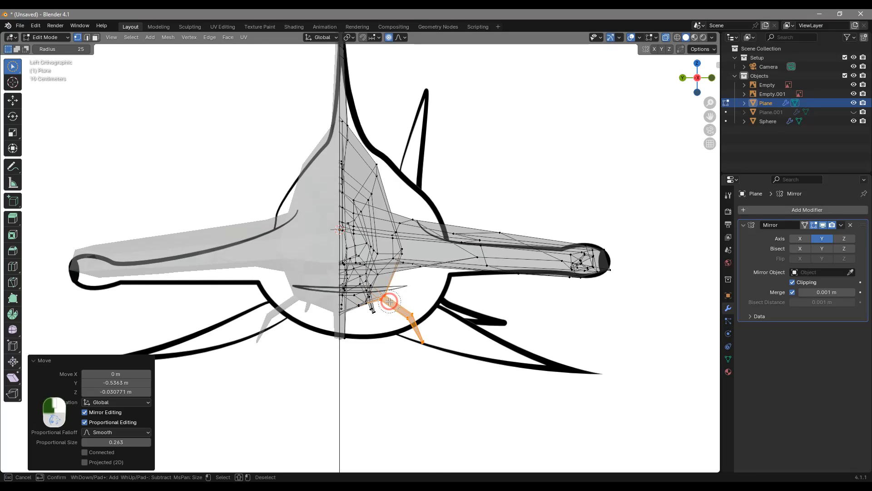
pyautogui.press('Escape')
pyautogui.press('g')
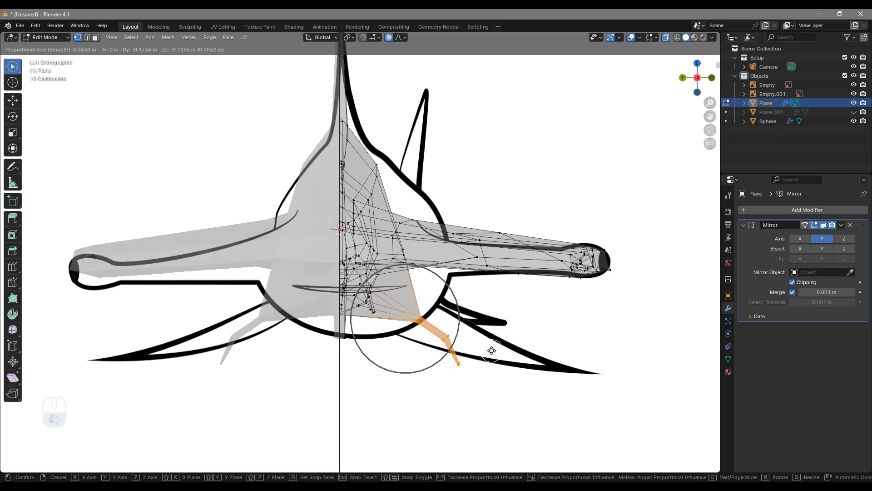
pyautogui.click(491, 351)
# Step: Stretch the pectoral fin's tip toward the drawn fin tip and move its middle vertices about 0.14 m outward
pyautogui.press('Escape')
pyautogui.press('g')
pyautogui.click(607, 371)
pyautogui.click(438, 333)
pyautogui.press('g')
pyautogui.click(500, 336)
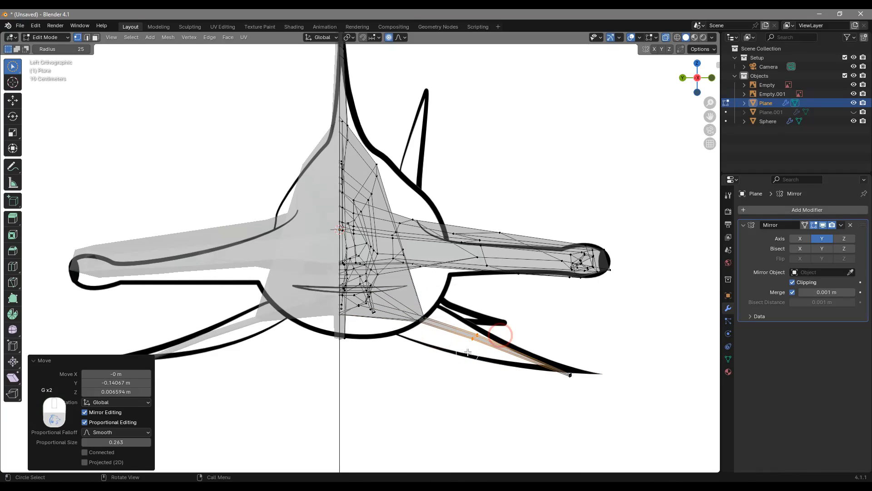
# Step: Select the lower flank face vertices above the pectoral fin and nudge them against the body outline in the front reference drawing
pyautogui.moveTo(482, 342)
pyautogui.mouseDown(button='middle')
pyautogui.moveTo(446, 306)
pyautogui.moveTo(446, 214)
pyautogui.moveTo(420, 317)
pyautogui.moveTo(394, 358)
pyautogui.moveTo(467, 321)
pyautogui.moveTo(519, 307)
pyautogui.moveTo(512, 362)
pyautogui.moveTo(466, 307)
pyautogui.moveTo(501, 304)
pyautogui.mouseUp(button='middle')
pyautogui.moveTo(424, 270); pyautogui.dragTo(464, 325)
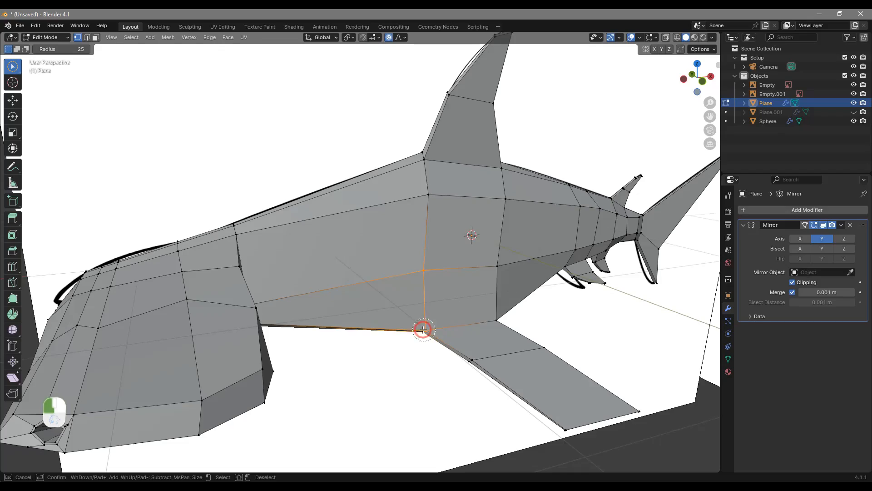
pyautogui.moveTo(495, 260); pyautogui.dragTo(459, 295)
pyautogui.moveTo(459, 295); pyautogui.dragTo(722, 104, button='middle')
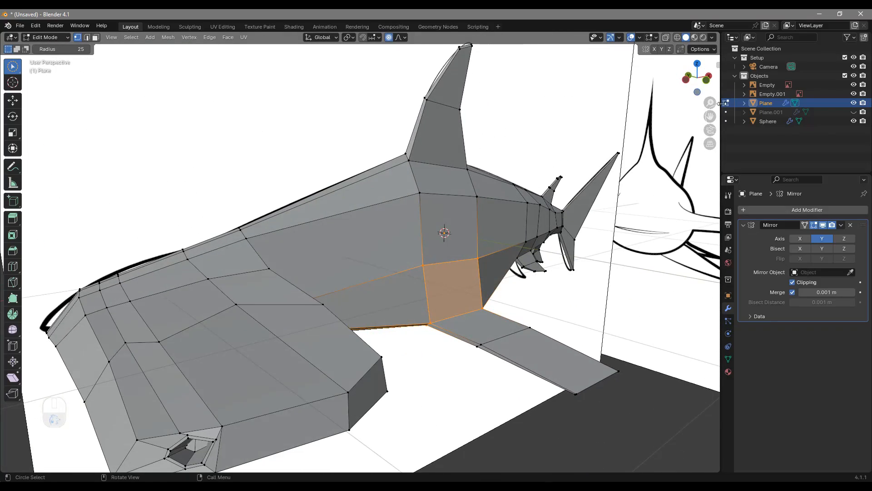
pyautogui.click(686, 80)
pyautogui.hotkey('alt', 'z')
pyautogui.press('g')
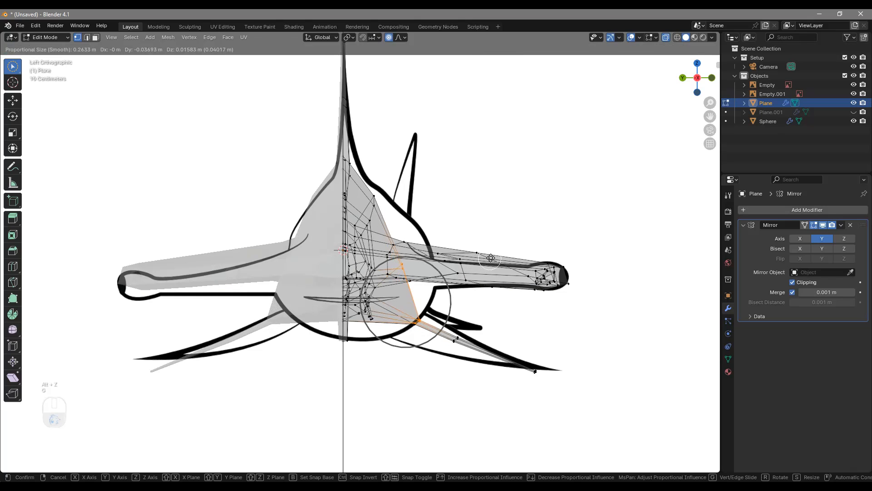
pyautogui.click(482, 264)
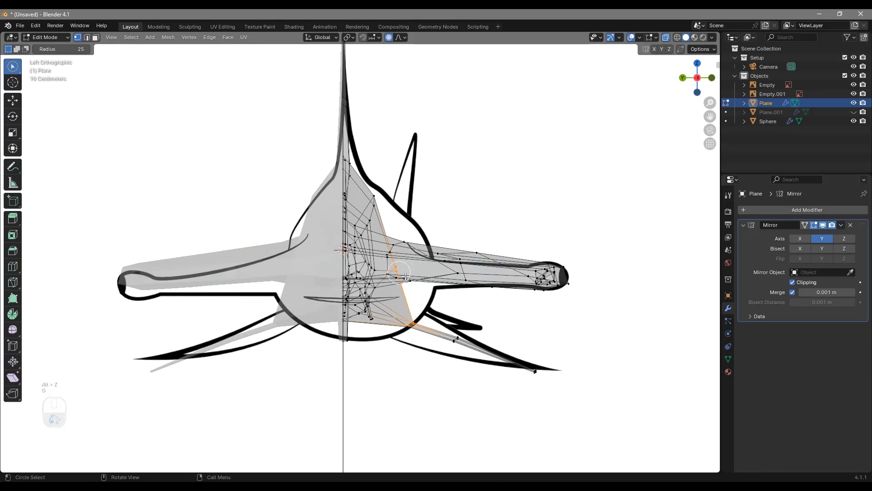
# Step: Move the mid-flank vertices about 0.21 m outward and pull the upper flank vertices out to the drawn body outline
pyautogui.scroll(3, 405, 275)
pyautogui.press('g')
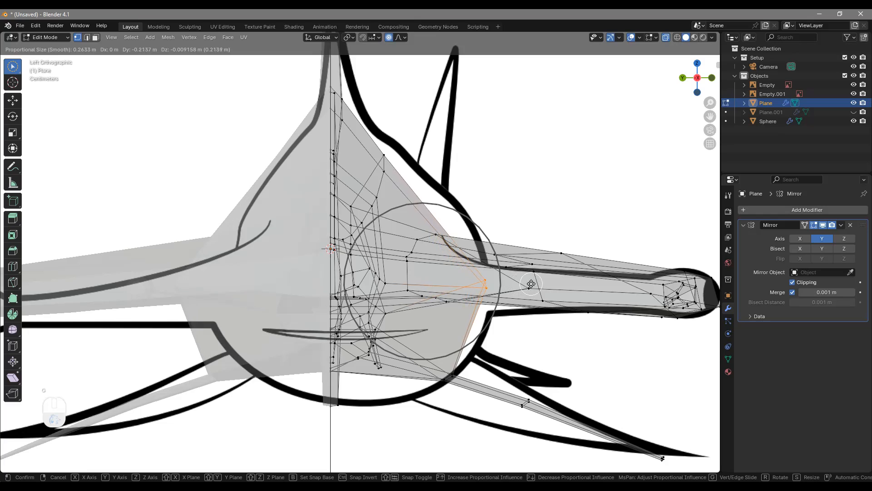
pyautogui.click(531, 284)
pyautogui.moveTo(397, 159); pyautogui.dragTo(391, 164)
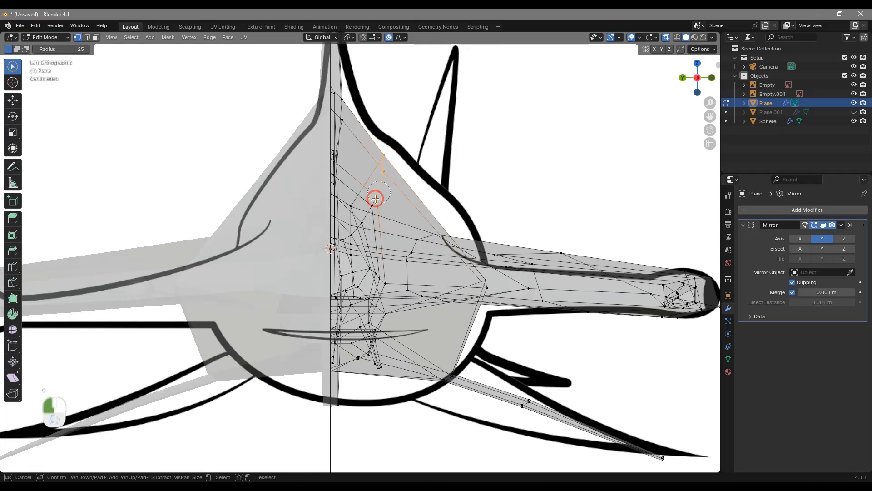
# Step: Select the whole pelvic fin and move it outward to the body outline in the front reference drawing
pyautogui.hotkey('alt', 'z')
pyautogui.moveTo(372, 207)
pyautogui.mouseDown(button='middle')
pyautogui.moveTo(468, 253)
pyautogui.moveTo(566, 260)
pyautogui.mouseUp(button='middle')
pyautogui.scroll(6, 591, 310)
pyautogui.keyDown('shift'); pyautogui.moveTo(591, 309); pyautogui.dragTo(403, 319, button='middle'); pyautogui.keyUp('shift')
pyautogui.moveTo(403, 319); pyautogui.dragTo(473, 321)
pyautogui.moveTo(473, 321)
pyautogui.mouseDown(button='middle')
pyautogui.moveTo(615, 346)
pyautogui.moveTo(536, 358)
pyautogui.moveTo(459, 327)
pyautogui.moveTo(476, 333)
pyautogui.moveTo(588, 273)
pyautogui.mouseUp(button='middle')
pyautogui.hotkey('alt', 'z')
pyautogui.hotkey('alt', 'z')
pyautogui.click(701, 73)
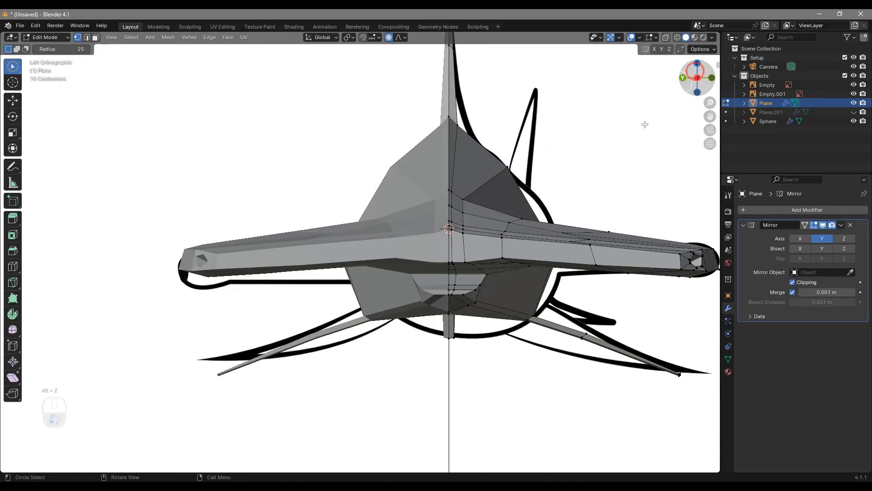
pyautogui.hotkey('alt', 'z')
pyautogui.press('g')
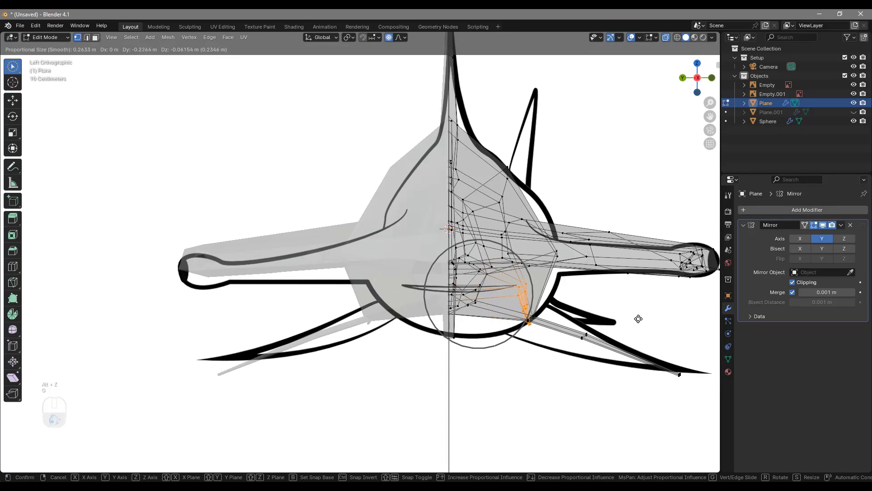
pyautogui.click(584, 302)
# Step: Rotate and shift the pelvic fin until it follows the direction of the small fin in the front reference drawing
pyautogui.press('r')
pyautogui.press('g')
pyautogui.press('r')
pyautogui.press('g')
pyautogui.click(619, 254)
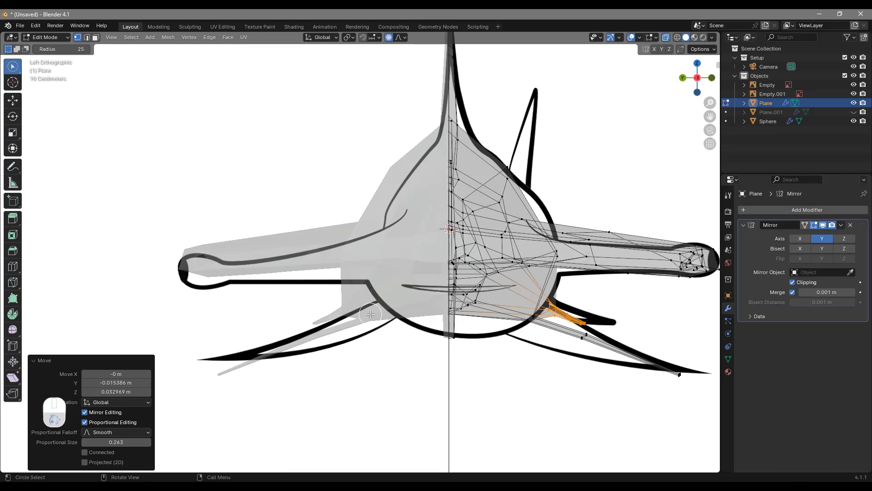
# Step: Stretch the pelvic fin's tip about 0.19 m outward and 0.13 m backward at proportional size 0.198, and fit it to the drawn fin in front view
pyautogui.moveTo(666, 323); pyautogui.dragTo(474, 346, button='middle')
pyautogui.hotkey('alt', 'z')
pyautogui.click(481, 357)
pyautogui.press('g')
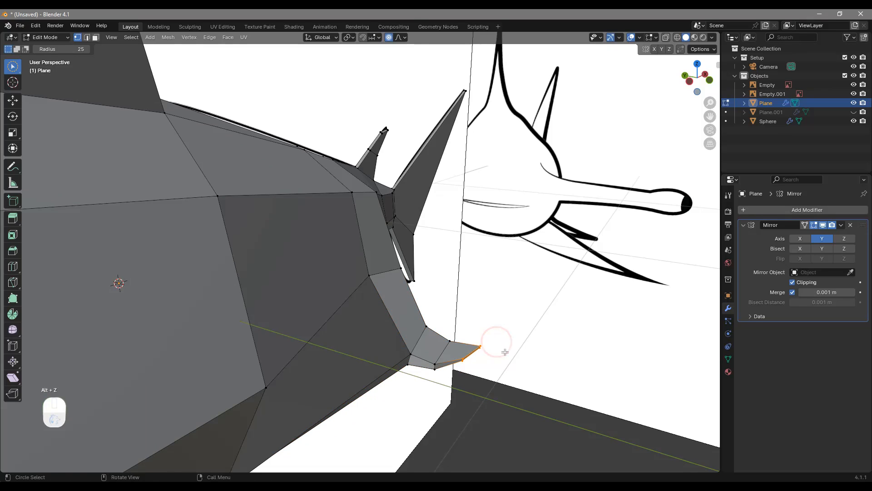
pyautogui.scroll(6, 538, 355)
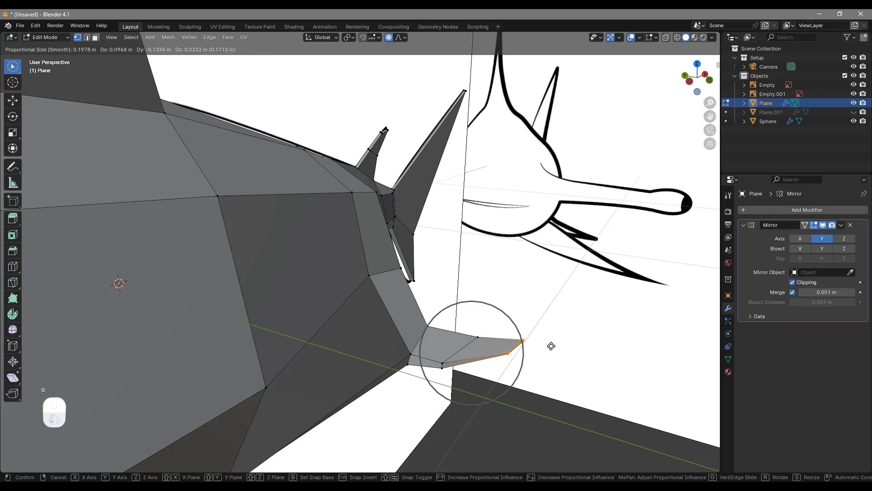
pyautogui.click(564, 349)
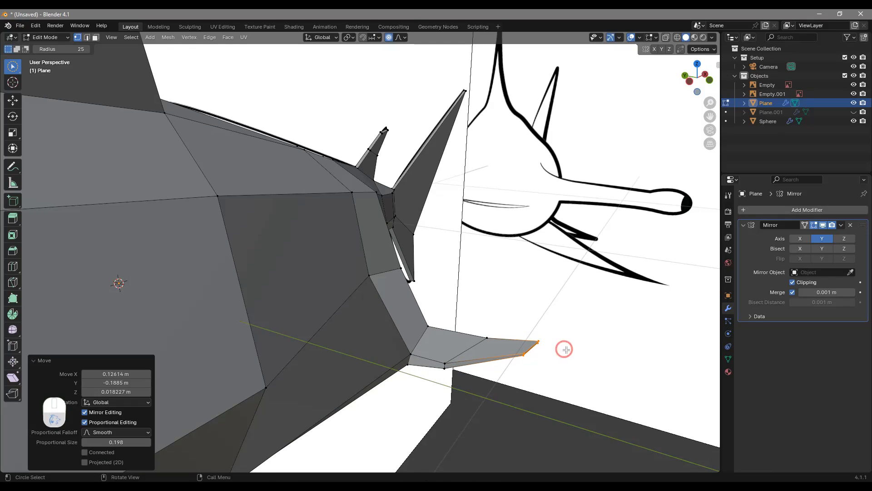
pyautogui.click(690, 78)
pyautogui.press('g')
pyautogui.click(555, 278)
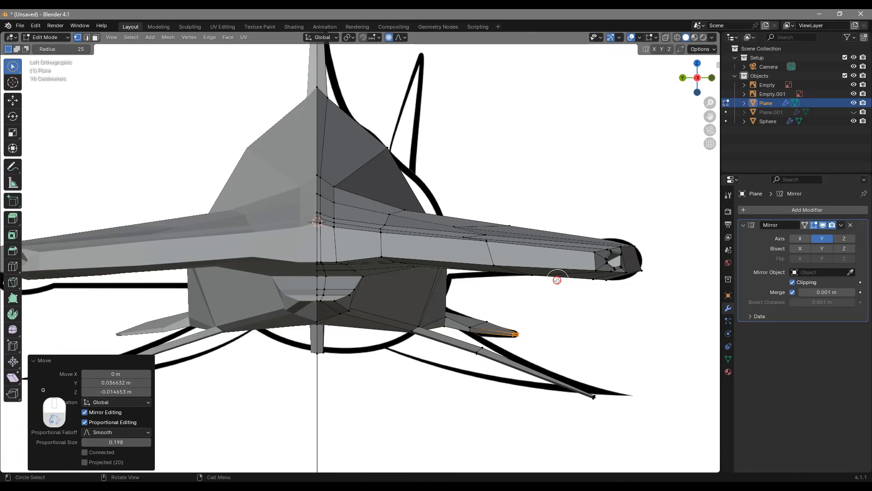
# Step: Move the pelvic fin's middle vertices inward, closer to the fin's base on the body
pyautogui.scroll(-3, 558, 282)
pyautogui.moveTo(580, 313); pyautogui.dragTo(462, 298, button='middle')
pyautogui.scroll(5, 434, 325)
pyautogui.moveTo(488, 367); pyautogui.dragTo(423, 342, button='middle')
pyautogui.click(412, 402)
pyautogui.moveTo(448, 401); pyautogui.dragTo(481, 324, button='middle')
pyautogui.click(337, 398)
pyautogui.press('g')
pyautogui.press('g')
pyautogui.rightClick(326, 379)
pyautogui.press('g')
pyautogui.click(398, 361)
# Step: Rotate the selected pelvic fin vertices and shift them to follow the drawn fin shape
pyautogui.press('r')
pyautogui.click(402, 359)
pyautogui.press('g')
pyautogui.click(507, 344)
pyautogui.hotkey('alt', 'z')
pyautogui.press('g')
pyautogui.click(520, 304)
pyautogui.hotkey('alt', 'z')
# Step: Examine the reshaped body and fins in Object Mode from several angles
pyautogui.press('Tab')
pyautogui.press('Tab')
pyautogui.press('g')
pyautogui.moveTo(427, 254); pyautogui.dragTo(465, 247, button='middle')
pyautogui.press('Tab')
pyautogui.scroll(-5, 436, 250)
pyautogui.moveTo(268, 250); pyautogui.dragTo(363, 262, button='middle')
pyautogui.keyDown('shift'); pyautogui.moveTo(407, 313); pyautogui.dragTo(313, 348, button='middle'); pyautogui.keyUp('shift')
pyautogui.scroll(3, 418, 306)
pyautogui.press('Tab')
pyautogui.scroll(5, 377, 368)
# Step: Adjust the vertices around the fins and lower body with small moves to even out the shape
pyautogui.moveTo(388, 394); pyautogui.dragTo(389, 364, button='middle')
pyautogui.hotkey('alt', 'z')
pyautogui.hotkey('alt', 'z')
pyautogui.press('g')
pyautogui.click(459, 356)
pyautogui.moveTo(461, 354); pyautogui.dragTo(394, 249, button='middle')
pyautogui.click(453, 295)
pyautogui.press('g')
pyautogui.click(482, 426)
pyautogui.press('g')
pyautogui.press('Tab')
# Step: Examine the whole shark from the side and front in Object Mode, undoing any accidental visibility change
pyautogui.scroll(-5, 415, 364)
pyautogui.scroll(-4, 409, 311)
pyautogui.keyDown('shift'); pyautogui.moveTo(318, 337); pyautogui.dragTo(402, 352, button='middle'); pyautogui.keyUp('shift')
pyautogui.scroll(5, 402, 352)
pyautogui.moveTo(535, 227); pyautogui.dragTo(436, 265, button='middle')
pyautogui.moveTo(699, 78); pyautogui.dragTo(425, 324, button='middle')
pyautogui.press('1')
pyautogui.hotkey('ctrl', 'z')
# Step: With X-ray on, select the lower jaw's side and mouth-corner vertices and move them outward at proportional size 0.1635 in front view
pyautogui.hotkey('alt', 'z')
pyautogui.press('Tab')
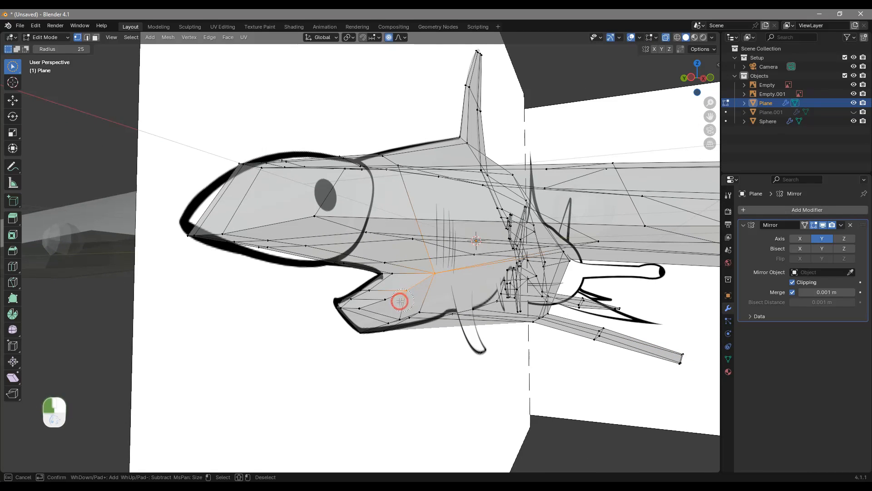
pyautogui.moveTo(402, 310); pyautogui.dragTo(451, 227, button='middle')
pyautogui.scroll(4, 466, 230)
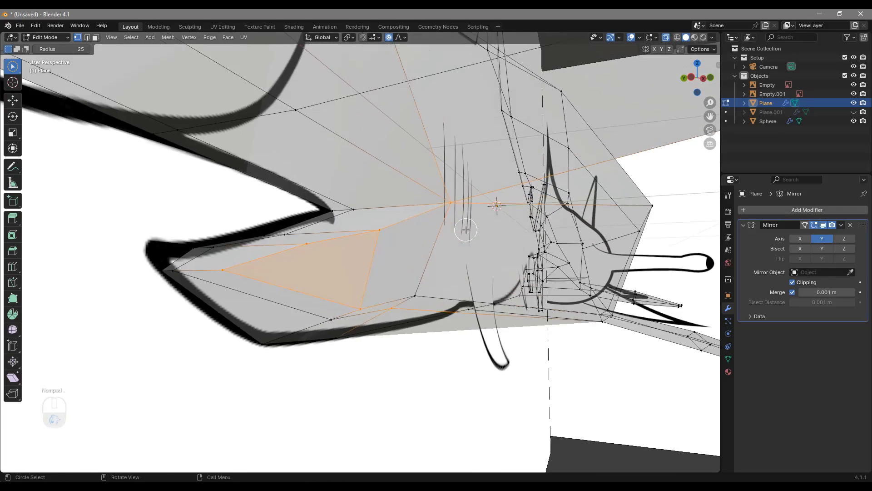
pyautogui.moveTo(379, 267)
pyautogui.mouseDown(button='middle')
pyautogui.moveTo(398, 255)
pyautogui.moveTo(387, 252)
pyautogui.mouseUp(button='middle')
pyautogui.keyDown('shift'); pyautogui.click(402, 330); pyautogui.keyUp('shift')
pyautogui.keyDown('ctrl'); pyautogui.click(381, 354); pyautogui.keyUp('ctrl')
pyautogui.moveTo(382, 354); pyautogui.dragTo(490, 334, button='middle')
pyautogui.click(701, 81)
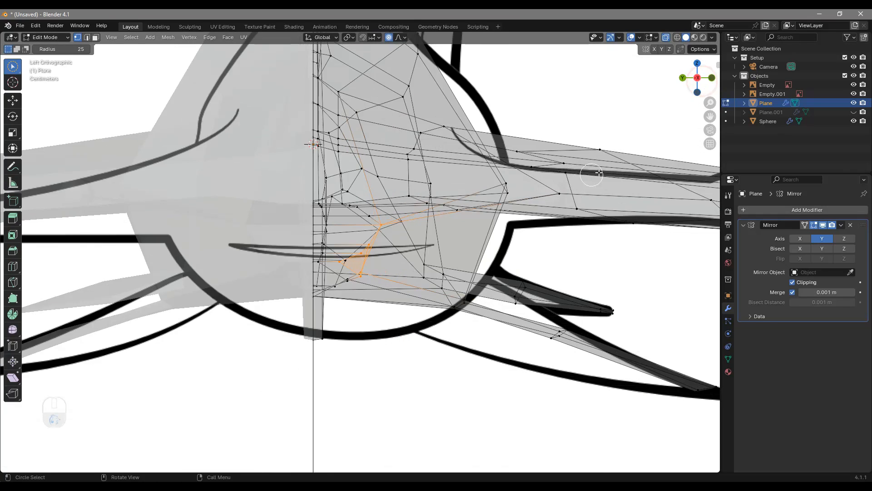
pyautogui.hotkey('alt', 'z')
pyautogui.hotkey('alt', 'z')
pyautogui.press('g')
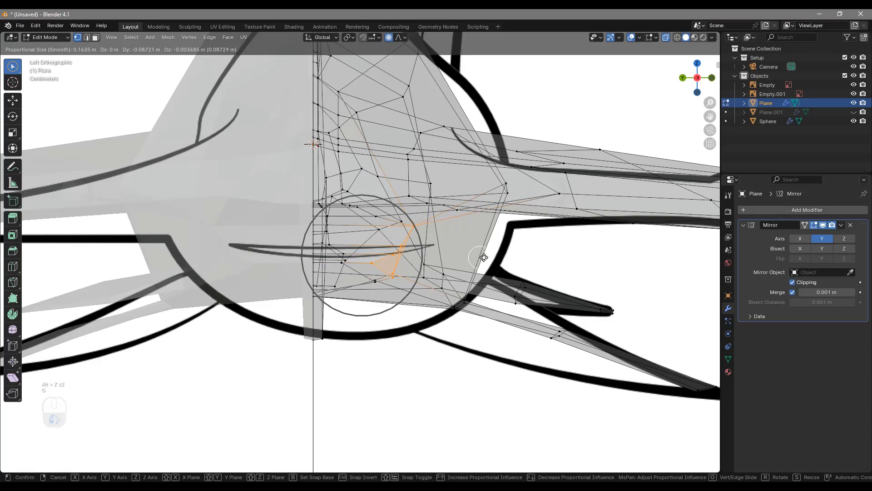
pyautogui.click(500, 255)
# Step: Reposition the neighbouring lower jaw vertices, sliding them along their edges to even out the widened jaw
pyautogui.hotkey('alt', 'z')
pyautogui.moveTo(504, 264); pyautogui.dragTo(430, 269, button='middle')
pyautogui.click(443, 247)
pyautogui.press('g')
pyautogui.click(487, 269)
pyautogui.press('g')
pyautogui.press('g')
pyautogui.click(439, 303)
pyautogui.moveTo(398, 278); pyautogui.dragTo(404, 302)
pyautogui.press('g')
pyautogui.press('g')
pyautogui.click(439, 305)
# Step: Move the selected jaw-side vertex along the Y axis to fit the widened jaw
pyautogui.click(418, 267)
pyautogui.moveTo(422, 255); pyautogui.dragTo(438, 279, button='middle')
pyautogui.press('g')
pyautogui.press('y')
pyautogui.click(498, 256)
# Step: Fine-tune the remaining vertices around the mouth and jaw with small free moves
pyautogui.click(348, 280)
pyautogui.press('g')
pyautogui.click(363, 272)
pyautogui.press('g')
pyautogui.click(321, 265)
pyautogui.click(319, 240)
pyautogui.moveTo(321, 241); pyautogui.dragTo(419, 304, button='middle')
pyautogui.press('g')
pyautogui.click(346, 239)
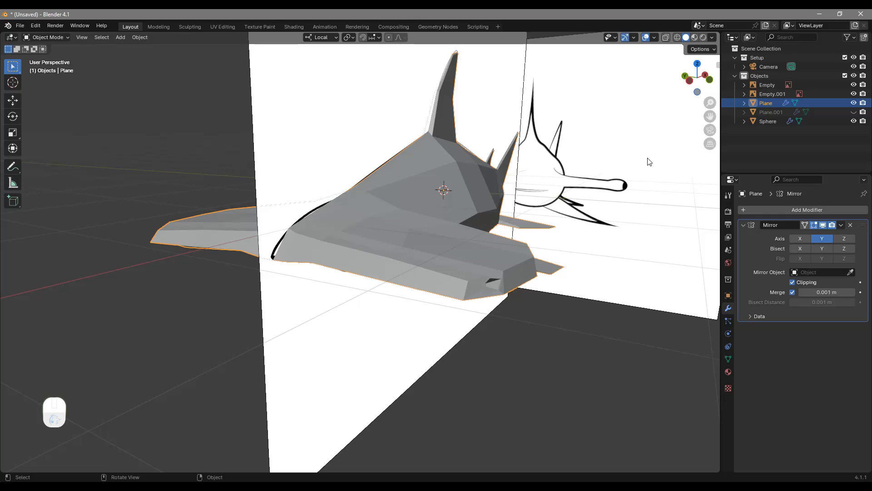
# Step: Move the eyeball Sphere about 0.55 m outward into the hammer-tip eye socket and sink it about 0.018 m inward along local Y
pyautogui.click(772, 121)
pyautogui.moveTo(508, 237); pyautogui.dragTo(423, 238, button='middle')
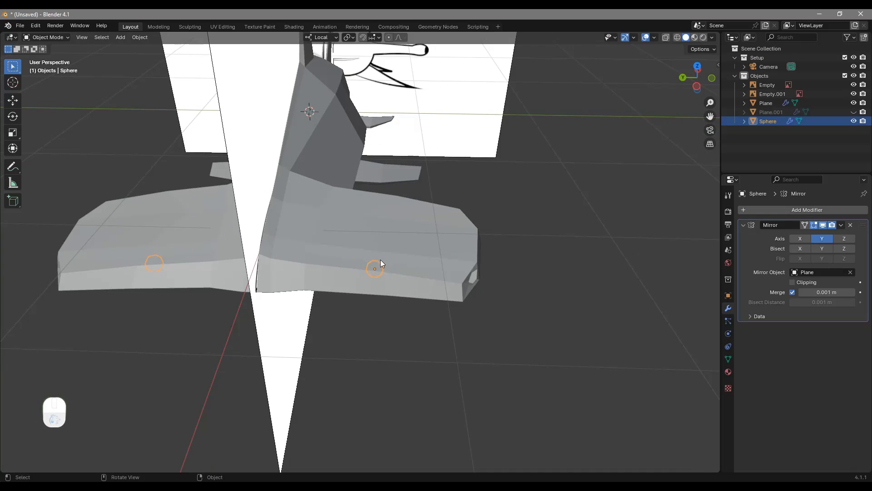
pyautogui.press('g')
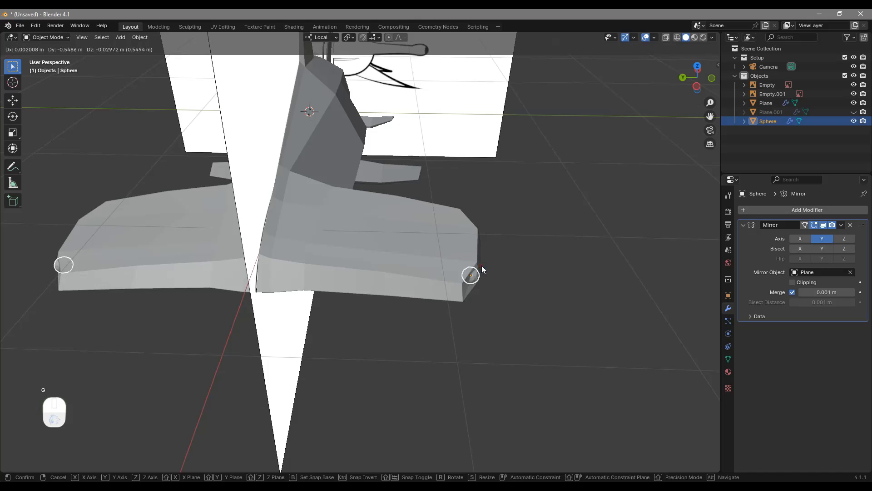
pyautogui.click(481, 265)
pyautogui.moveTo(465, 270); pyautogui.dragTo(475, 263, button='middle')
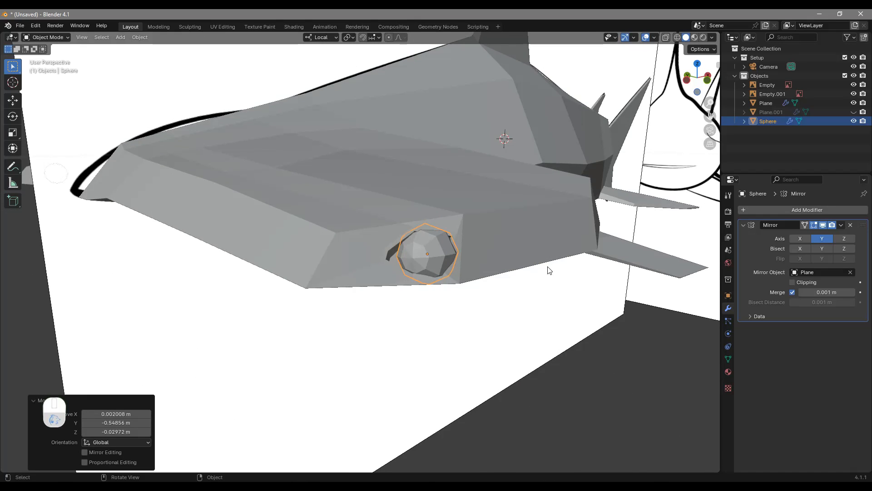
pyautogui.press('g')
pyautogui.press('y')
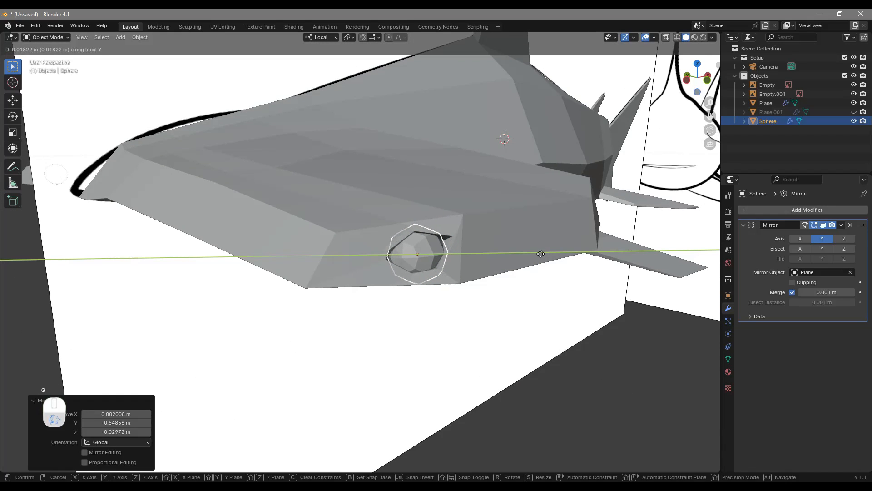
pyautogui.click(542, 254)
# Step: Edit the body mesh Plane and move the vertices at and just above the pelvic fin's rear base upward
pyautogui.scroll(-5, 521, 283)
pyautogui.moveTo(520, 286); pyautogui.dragTo(414, 302, button='middle')
pyautogui.click(529, 320)
pyautogui.scroll(4, 471, 253)
pyautogui.press('Tab')
pyautogui.press('Tab')
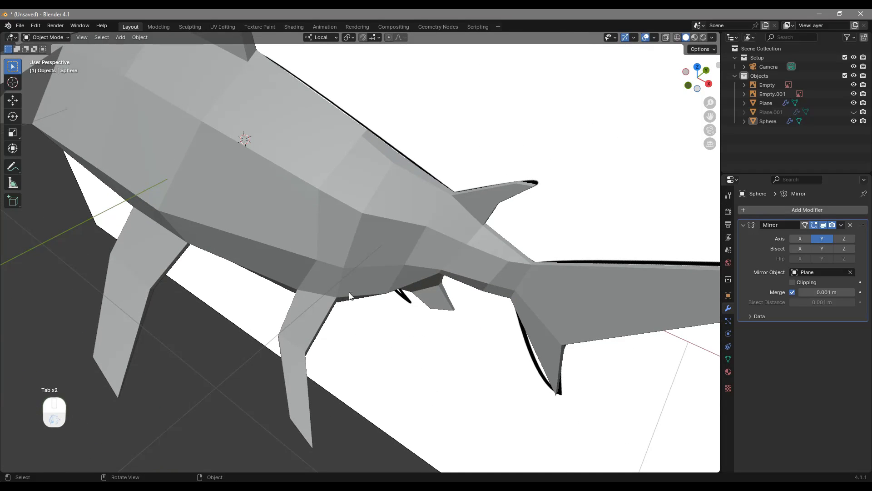
pyautogui.click(353, 257)
pyautogui.press('Tab')
pyautogui.moveTo(352, 257); pyautogui.dragTo(314, 285, button='middle')
pyautogui.scroll(5, 314, 284)
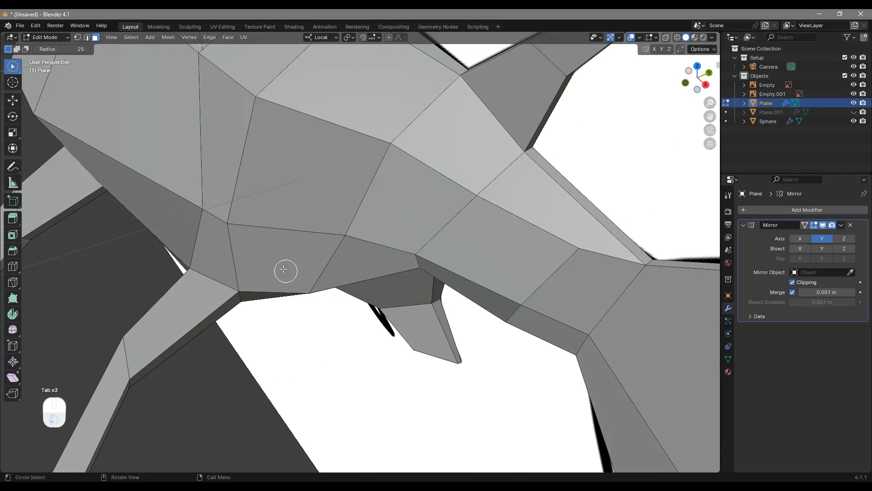
pyautogui.moveTo(274, 283); pyautogui.dragTo(328, 269, button='middle')
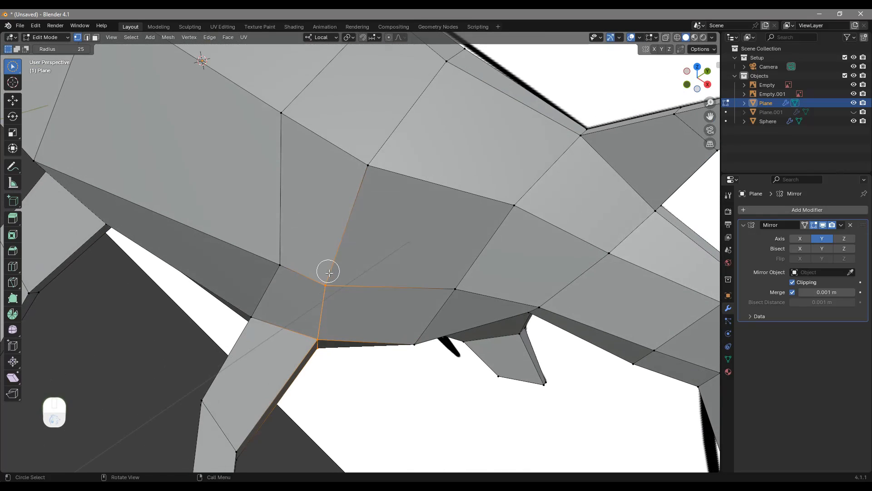
pyautogui.press('g')
pyautogui.click(341, 249)
pyautogui.moveTo(439, 277); pyautogui.dragTo(424, 248, button='middle')
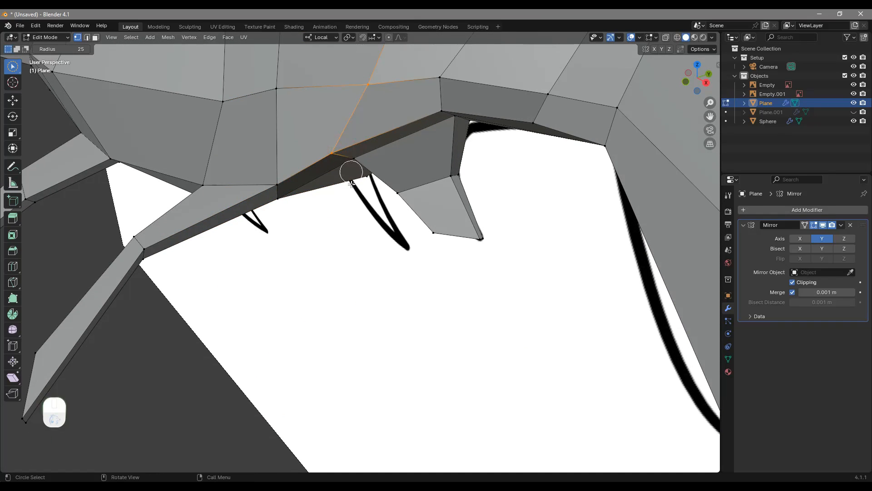
# Step: Shift the selected vertices behind the pelvic fin along the Y axis and reposition a neighbouring underside vertex
pyautogui.moveTo(352, 172); pyautogui.dragTo(356, 195, button='middle')
pyautogui.press('g')
pyautogui.press('y')
pyautogui.click(370, 181)
pyautogui.click(382, 224)
pyautogui.press('g')
pyautogui.middleClick(400, 252)
pyautogui.click(391, 251)
# Step: Reposition two vertices around the small anal fin ahead of the tail with free moves
pyautogui.moveTo(407, 240); pyautogui.dragTo(435, 232, button='middle')
pyautogui.moveTo(487, 249); pyautogui.dragTo(414, 272, button='middle')
pyautogui.click(426, 243)
pyautogui.press('g')
pyautogui.click(489, 260)
pyautogui.click(451, 168)
pyautogui.press('g')
pyautogui.click(473, 177)
# Step: Refine the selected rear underside geometry with several free moves and a rotation
pyautogui.moveTo(481, 189); pyautogui.dragTo(520, 197, button='middle')
pyautogui.press('g')
pyautogui.click(521, 230)
pyautogui.press('g')
pyautogui.moveTo(484, 165); pyautogui.dragTo(459, 254, button='middle')
pyautogui.click(506, 220)
pyautogui.press('g')
pyautogui.click(440, 222)
pyautogui.press('r')
pyautogui.click(510, 237)
# Step: Finish editing the mesh and hide both reference images, Empty and Empty.001
pyautogui.press('Tab')
pyautogui.scroll(-6, 456, 292)
pyautogui.moveTo(386, 273); pyautogui.dragTo(402, 249, button='middle')
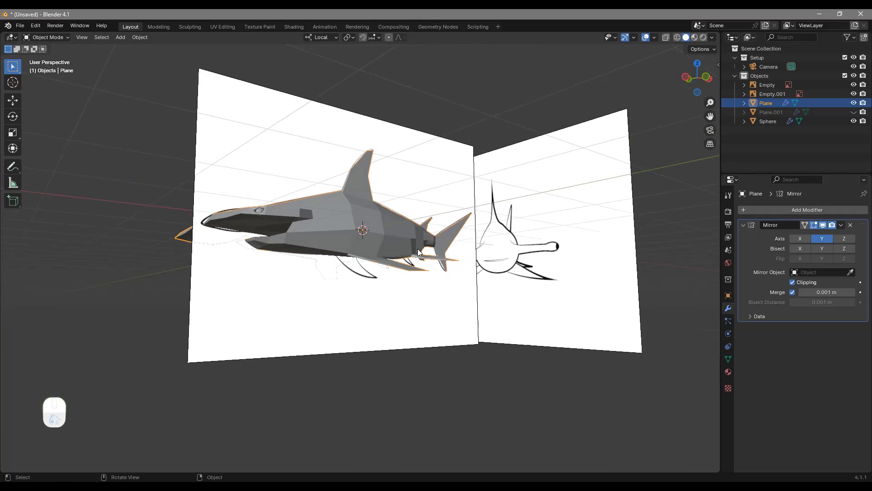
pyautogui.scroll(4, 449, 239)
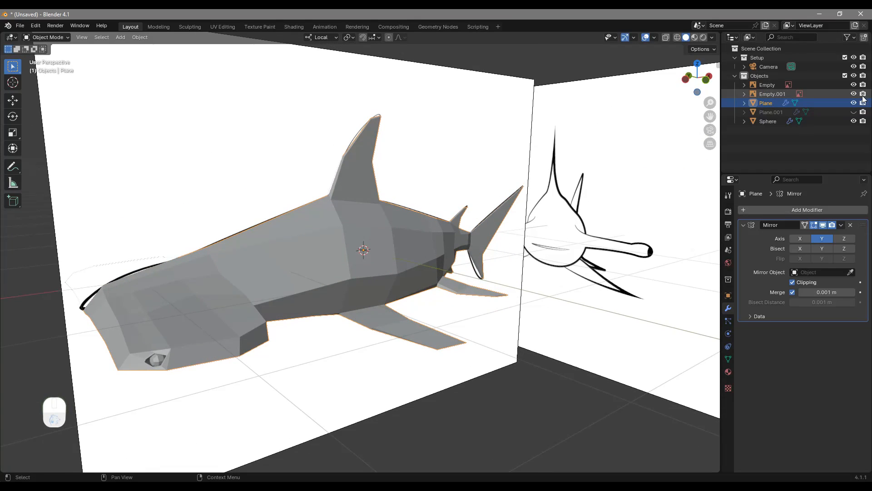
pyautogui.moveTo(857, 95); pyautogui.dragTo(854, 85)
# Step: Select the pectoral fin's front and rear base vertices and move them about 0.03 m in X, -0.09 m in Y and 0.05 m in Z
pyautogui.moveTo(449, 218); pyautogui.dragTo(380, 282, button='middle')
pyautogui.scroll(5, 362, 290)
pyautogui.press('Tab')
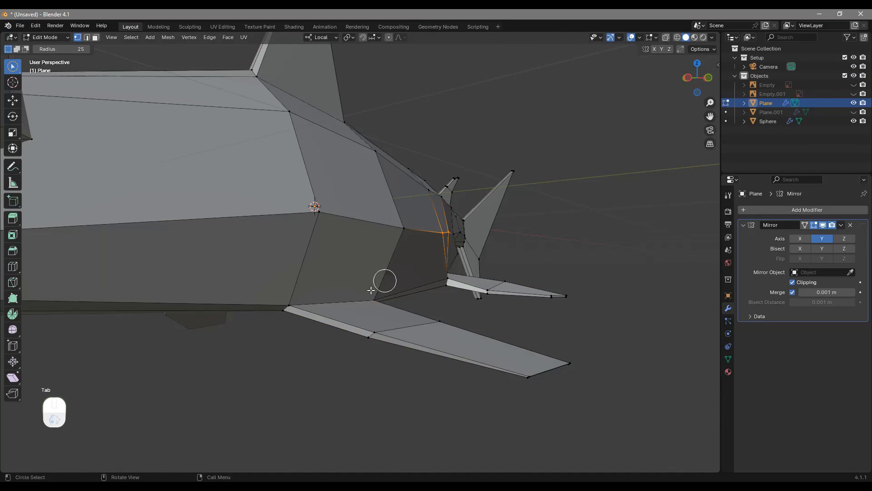
pyautogui.moveTo(330, 300); pyautogui.dragTo(166, 326, button='middle')
pyautogui.click(322, 282)
pyautogui.hotkey('alt', 'z')
pyautogui.click(182, 320)
pyautogui.hotkey('alt', 'z')
pyautogui.hotkey('alt', 'z')
pyautogui.hotkey('alt', 'z')
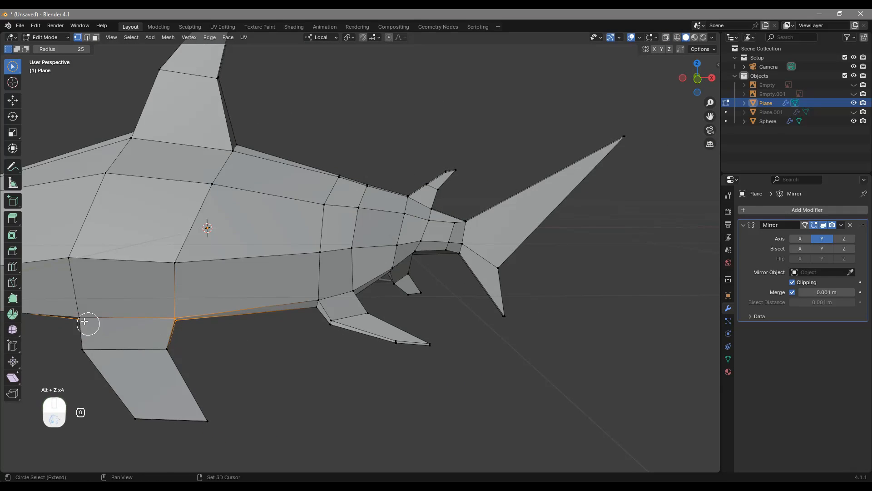
pyautogui.moveTo(407, 319); pyautogui.dragTo(518, 308, button='middle')
pyautogui.press('g')
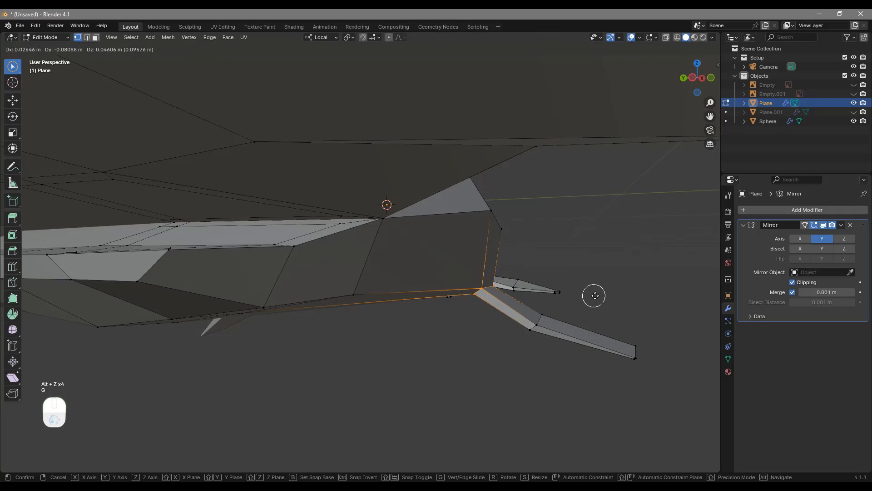
pyautogui.click(597, 296)
# Step: Pull the pectoral fin's base vertices inward under the belly and fine-tune their position with a small free move
pyautogui.press('g')
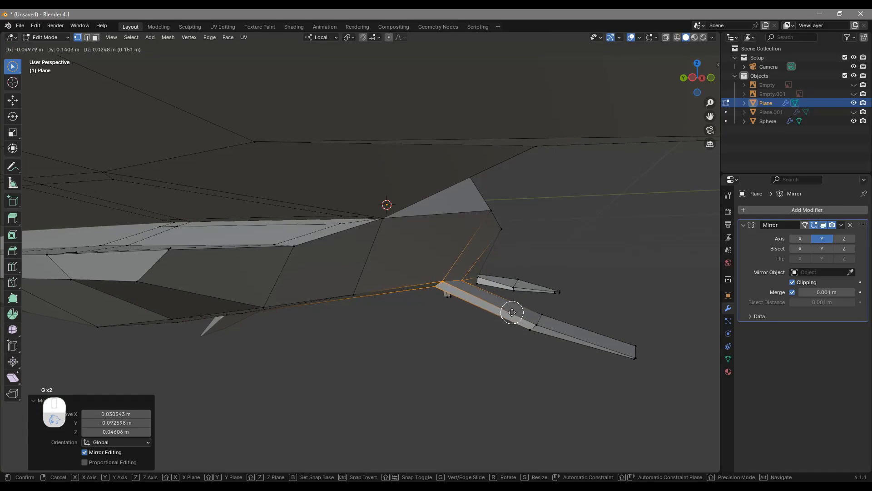
pyautogui.click(516, 315)
pyautogui.moveTo(516, 315); pyautogui.dragTo(527, 276, button='middle')
pyautogui.press('g')
pyautogui.click(449, 277)
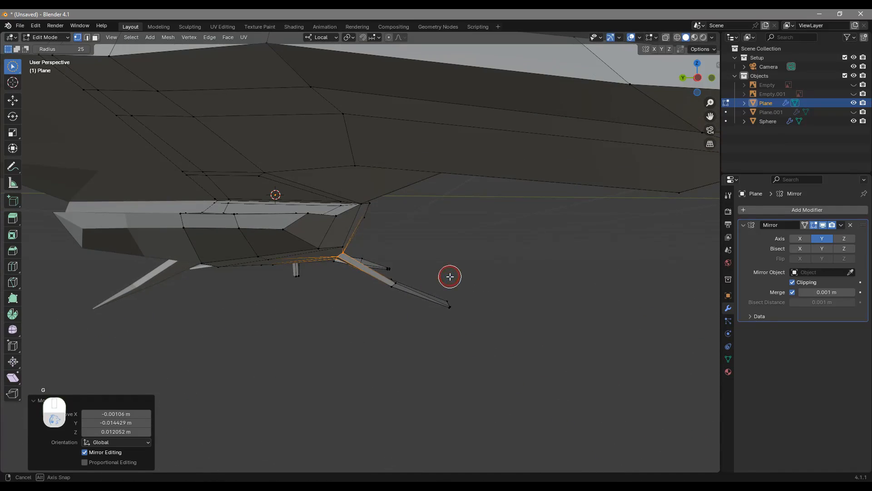
# Step: Reselect vertices of the body mesh and move them along the Z axis
pyautogui.moveTo(450, 277); pyautogui.dragTo(389, 292, button='middle')
pyautogui.press('Tab')
pyautogui.press('Tab')
pyautogui.moveTo(330, 299); pyautogui.dragTo(385, 302, button='middle')
pyautogui.hotkey('alt', 'z')
pyautogui.hotkey('alt', 'z')
pyautogui.press('c')
pyautogui.moveTo(445, 286); pyautogui.dragTo(452, 302, button='middle')
pyautogui.press('g')
pyautogui.press('z')
pyautogui.click(464, 252)
# Step: Edge-slide the vertex line beside the centreline of the head outward by a factor of about 0.32
pyautogui.press('Tab')
pyautogui.press('Tab')
pyautogui.keyDown('shift'); pyautogui.click(401, 354); pyautogui.keyUp('shift')
pyautogui.press('g')
pyautogui.rightClick(418, 340)
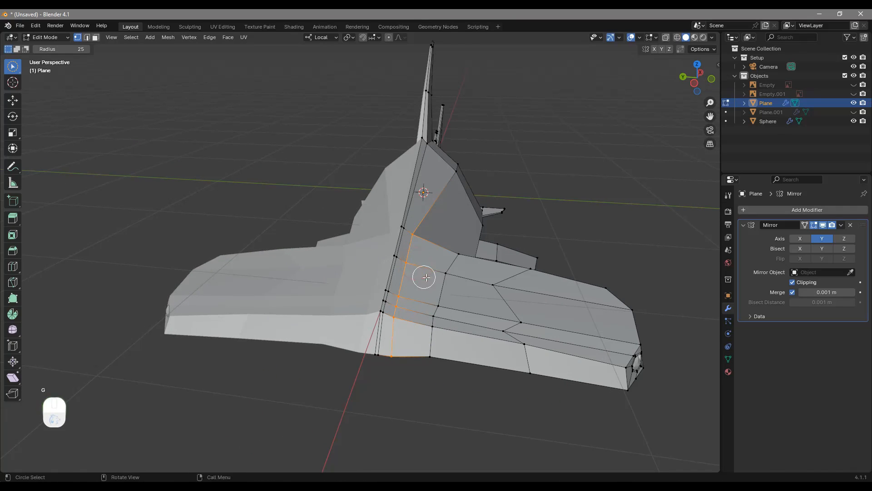
pyautogui.press('g')
pyautogui.press('g')
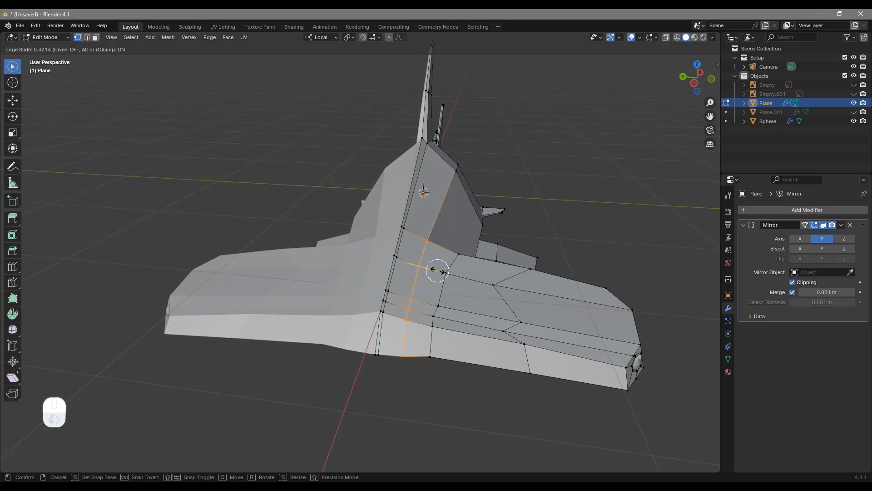
pyautogui.click(437, 268)
# Step: Slide two further sets of vertices along their edges to even out the mesh and finish editing
pyautogui.moveTo(436, 267); pyautogui.dragTo(373, 287, button='middle')
pyautogui.click(317, 331)
pyautogui.moveTo(324, 332); pyautogui.dragTo(378, 345, button='middle')
pyautogui.press('g')
pyautogui.press('g')
pyautogui.click(395, 348)
pyautogui.click(461, 312)
pyautogui.press('g')
pyautogui.press('g')
pyautogui.click(491, 327)
pyautogui.scroll(-6, 490, 327)
pyautogui.press('Tab')
# Step: Create a new material for the shark body Plane
pyautogui.moveTo(443, 334); pyautogui.dragTo(389, 286, button='middle')
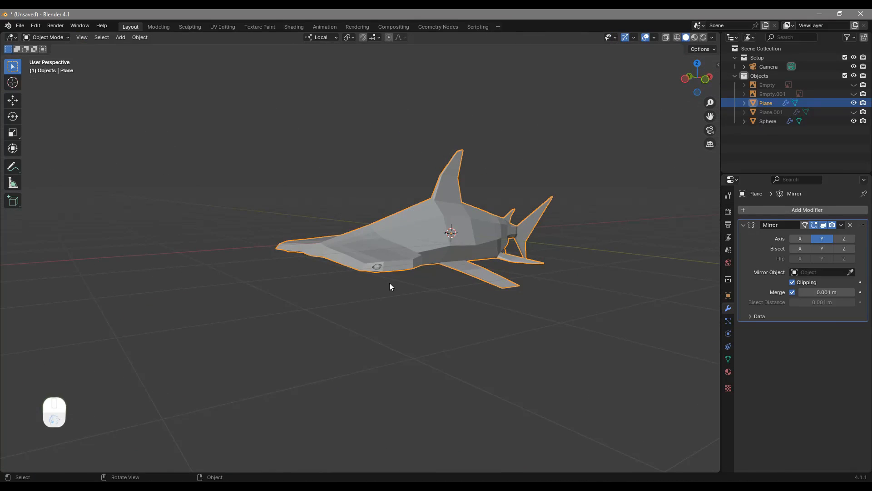
pyautogui.moveTo(517, 180); pyautogui.dragTo(421, 224, button='middle')
pyautogui.moveTo(462, 256); pyautogui.dragTo(518, 251, button='middle')
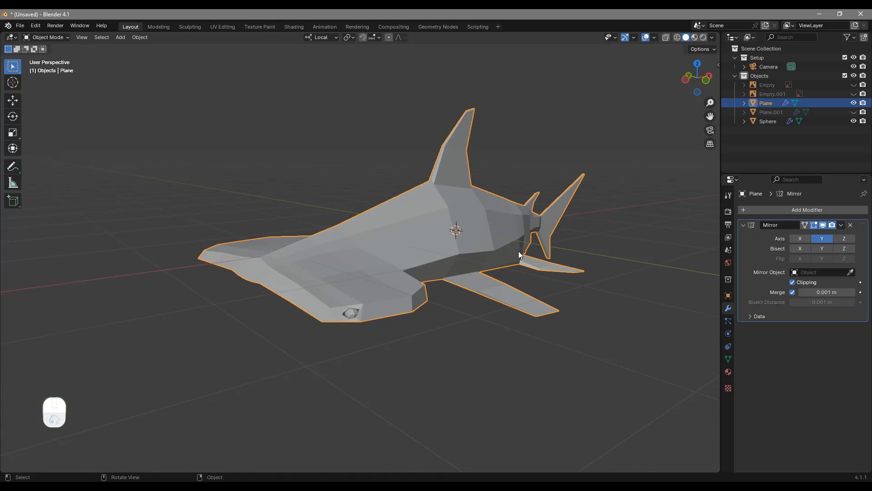
pyautogui.click(729, 372)
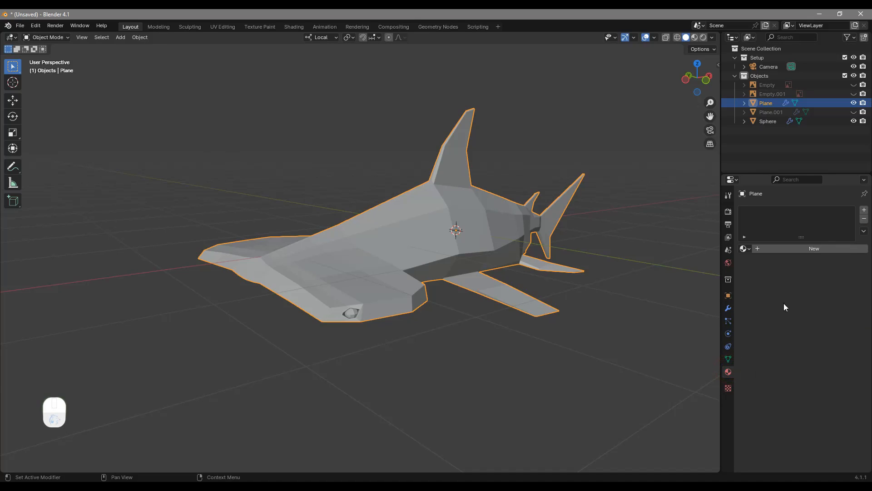
pyautogui.click(822, 248)
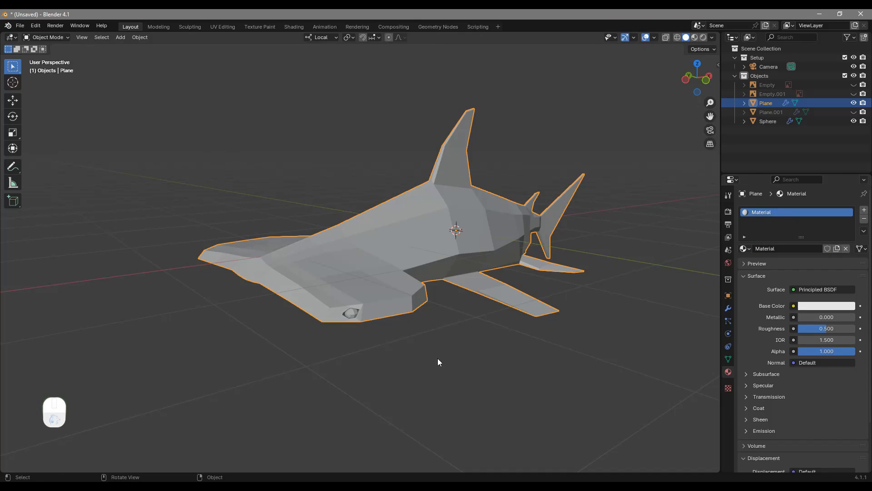
# Step: In an X-ray front view, select the faces of the dorsal fins, back, upper flank, upper tail lobe and head
pyautogui.press('Tab')
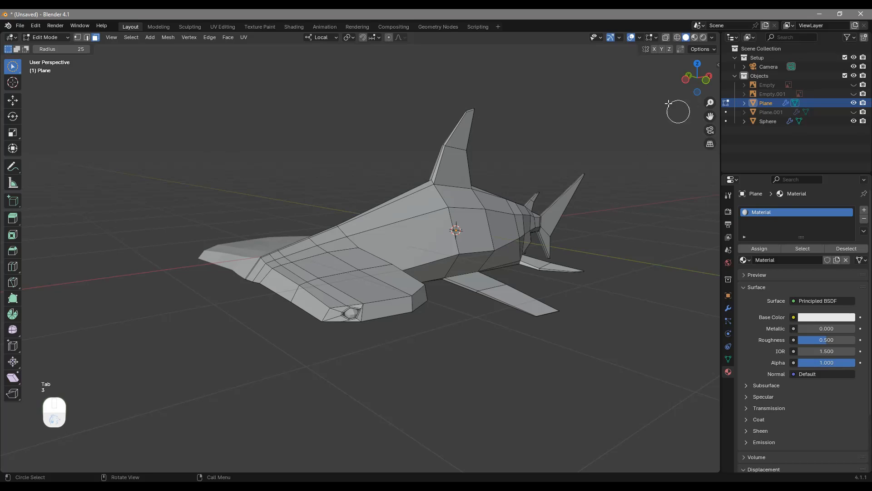
pyautogui.click(707, 82)
pyautogui.hotkey('alt', 'z')
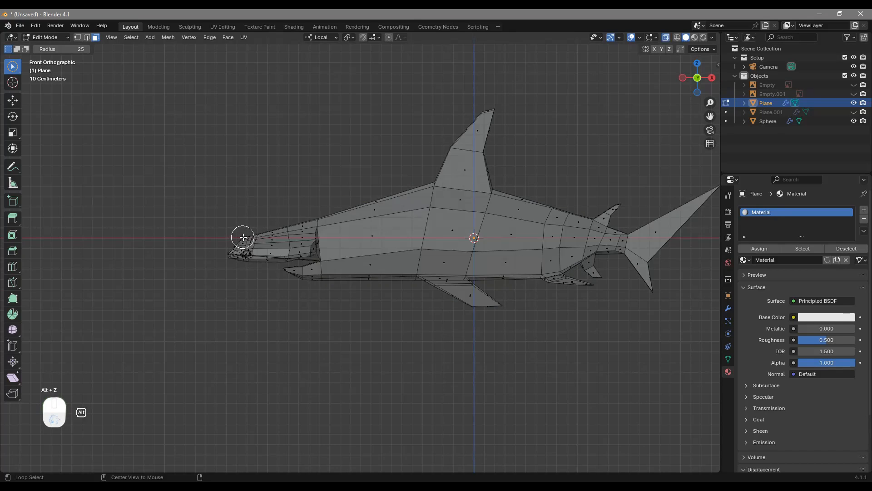
pyautogui.keyDown('shift'); pyautogui.moveTo(642, 226); pyautogui.dragTo(570, 235, button='middle'); pyautogui.keyUp('shift')
pyautogui.moveTo(653, 193)
pyautogui.mouseDown()
pyautogui.moveTo(578, 236)
pyautogui.moveTo(419, 148)
pyautogui.moveTo(411, 119)
pyautogui.moveTo(438, 211)
pyautogui.moveTo(387, 175)
pyautogui.mouseUp()
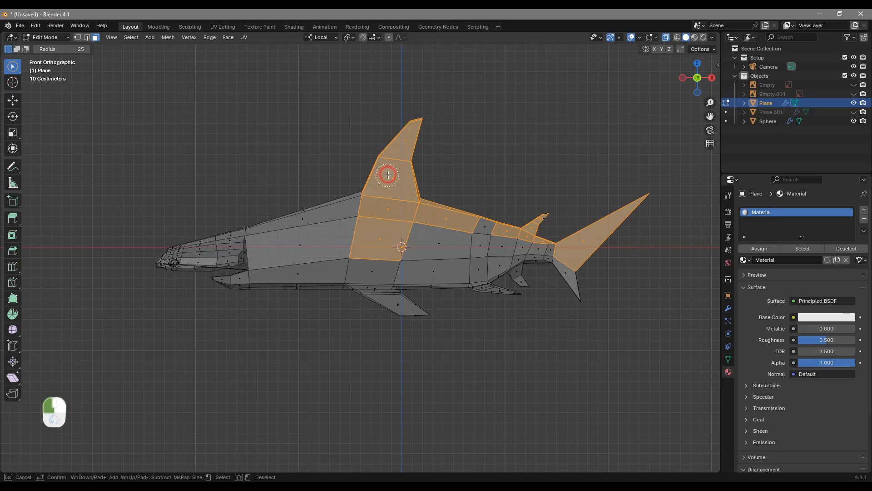
pyautogui.moveTo(541, 239); pyautogui.dragTo(551, 242)
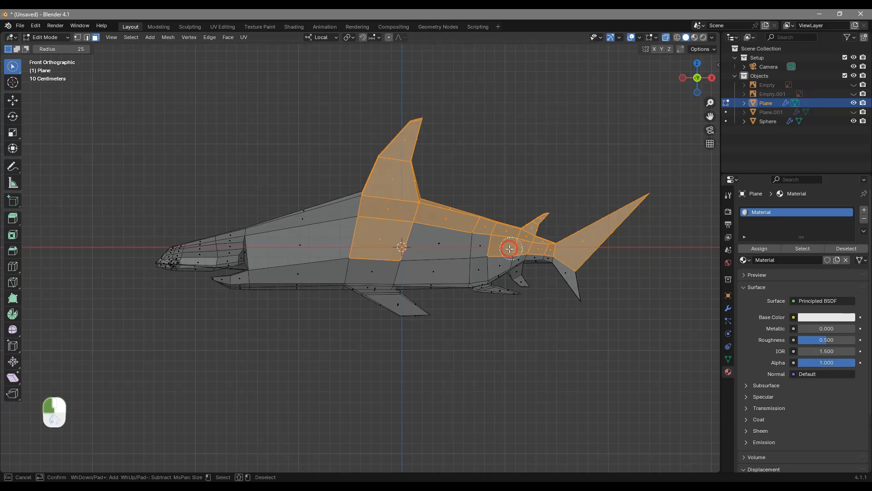
pyautogui.moveTo(384, 263); pyautogui.dragTo(281, 263)
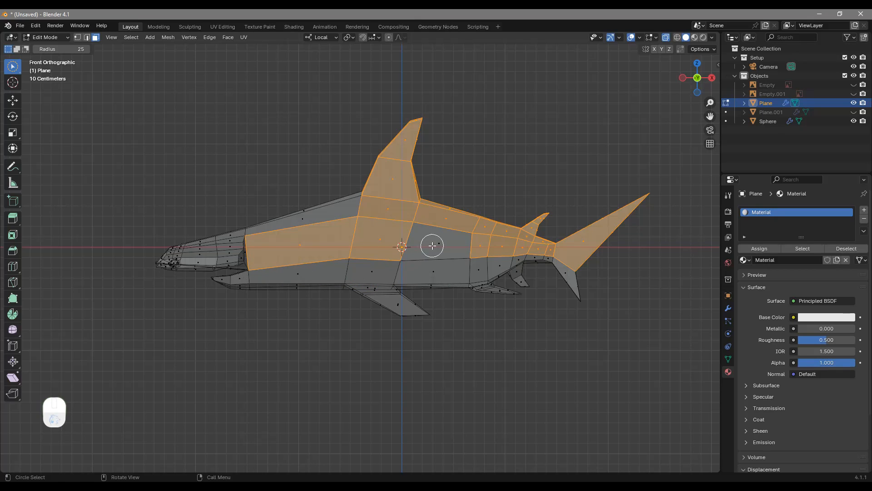
pyautogui.moveTo(436, 240); pyautogui.dragTo(514, 241)
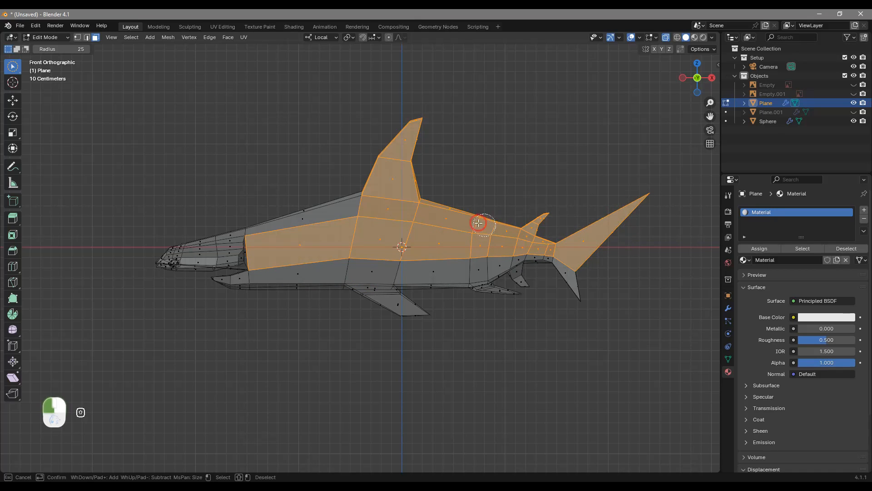
pyautogui.moveTo(421, 153)
pyautogui.mouseDown()
pyautogui.moveTo(171, 253)
pyautogui.moveTo(223, 250)
pyautogui.mouseUp()
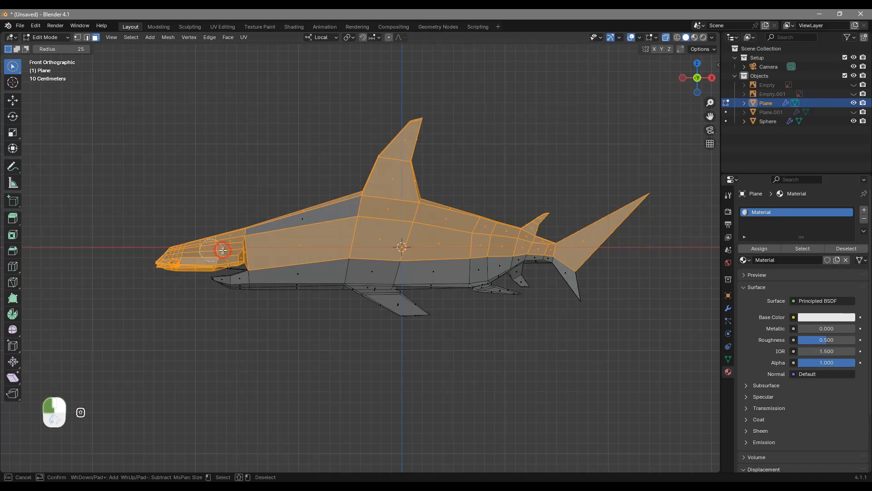
# Step: Add the lower tail lobe and the tail stalk's underside faces to the selection and assign the material to it
pyautogui.moveTo(374, 191)
pyautogui.mouseDown(button='middle')
pyautogui.moveTo(442, 292)
pyautogui.moveTo(430, 282)
pyautogui.moveTo(510, 286)
pyautogui.moveTo(418, 309)
pyautogui.moveTo(405, 277)
pyautogui.moveTo(459, 290)
pyautogui.mouseUp(button='middle')
pyautogui.hotkey('alt', 'z')
pyautogui.keyDown('shift'); pyautogui.moveTo(624, 304); pyautogui.dragTo(504, 255, button='middle'); pyautogui.keyUp('shift')
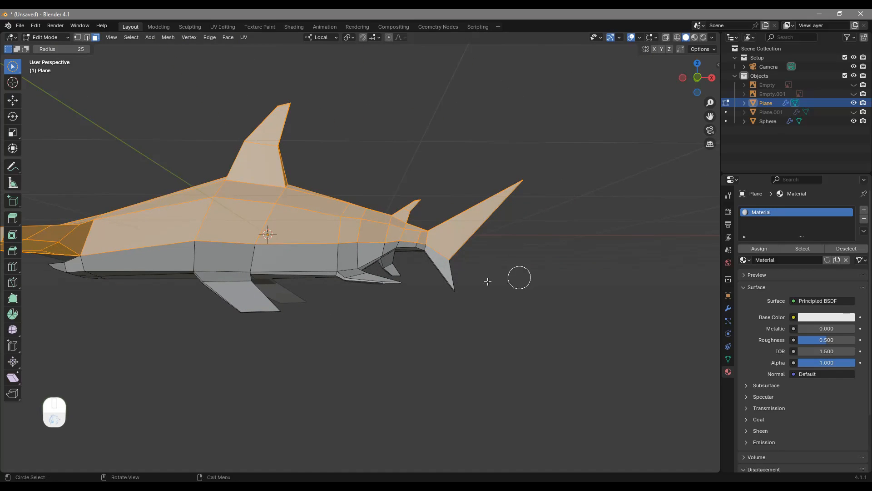
pyautogui.scroll(4, 488, 282)
pyautogui.moveTo(481, 302); pyautogui.dragTo(364, 253, button='middle')
pyautogui.keyDown('shift'); pyautogui.moveTo(337, 217); pyautogui.dragTo(389, 232); pyautogui.keyUp('shift')
pyautogui.moveTo(391, 232); pyautogui.dragTo(402, 245, button='middle')
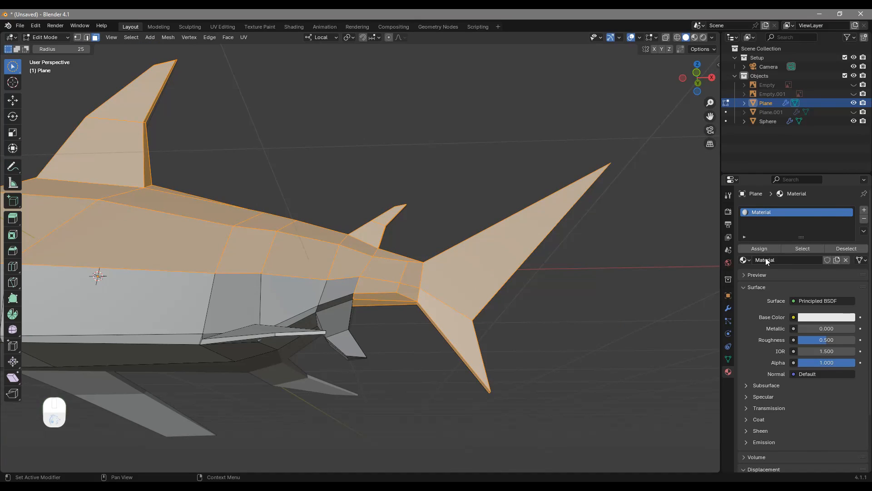
pyautogui.click(765, 247)
pyautogui.press('Tab')
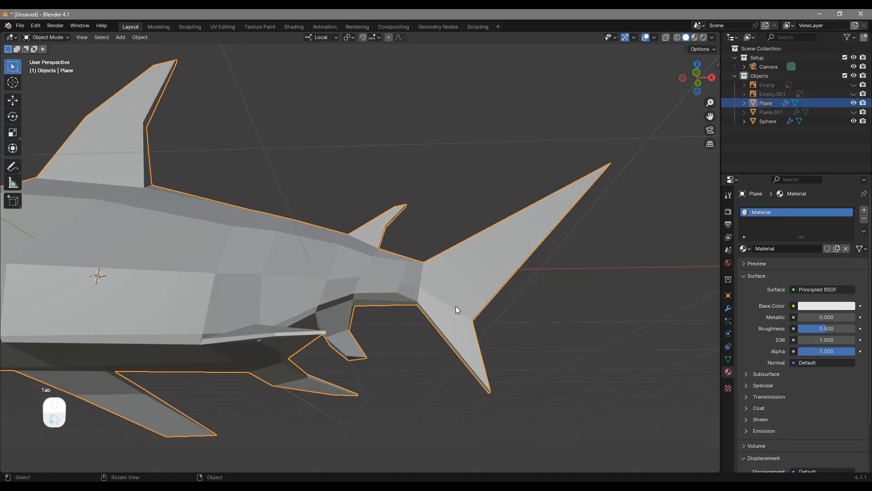
# Step: Add a second new material to the body and assign it to the inverted face selection covering the underside
pyautogui.click(864, 211)
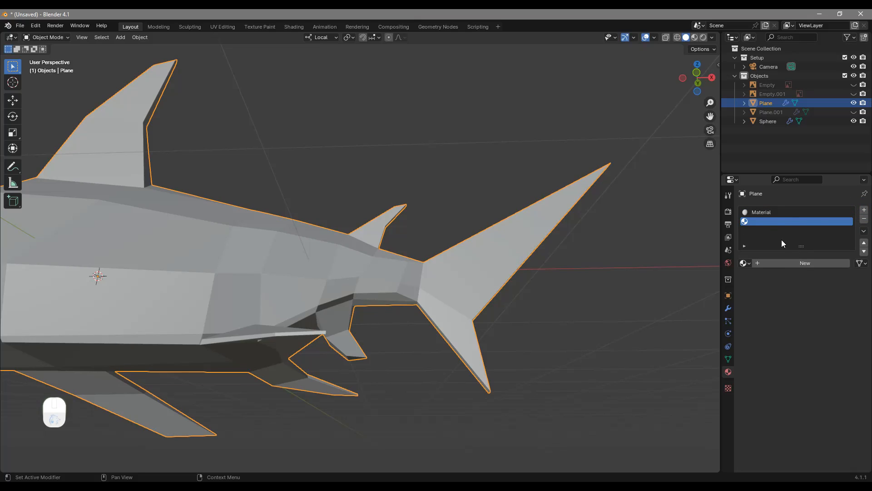
pyautogui.click(794, 263)
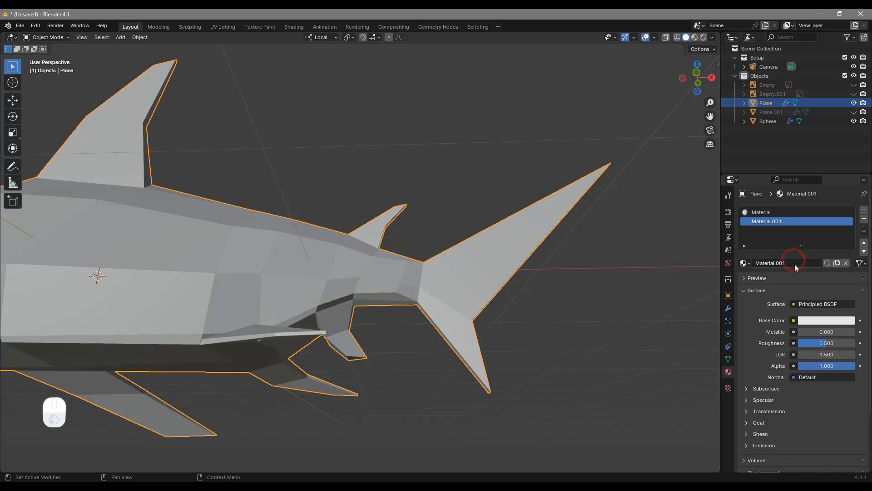
pyautogui.click(764, 212)
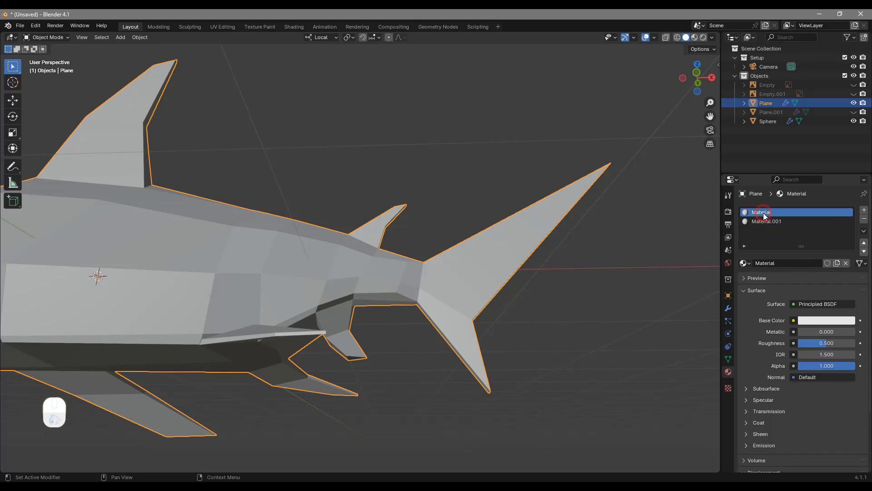
pyautogui.press('Tab')
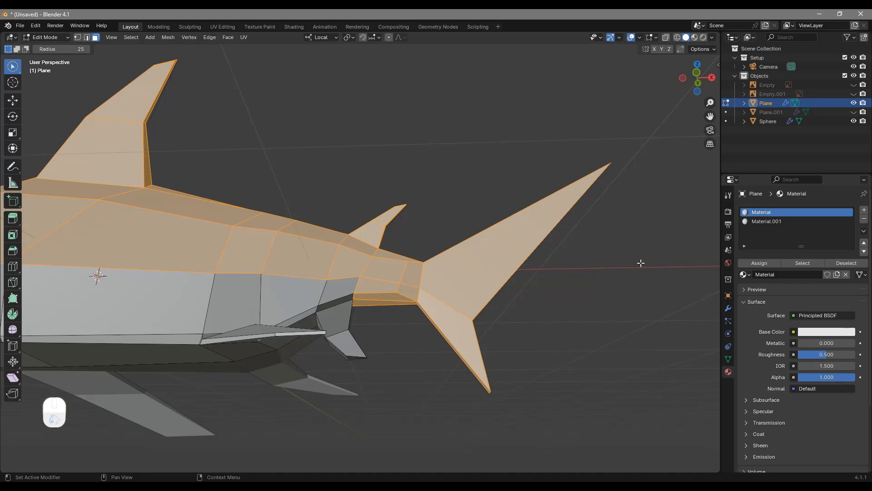
pyautogui.click(767, 221)
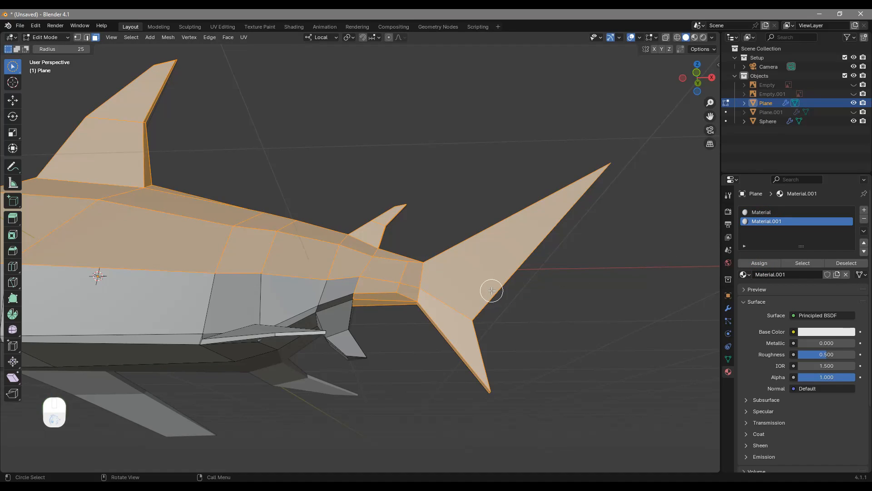
pyautogui.hotkey('ctrl', 'i')
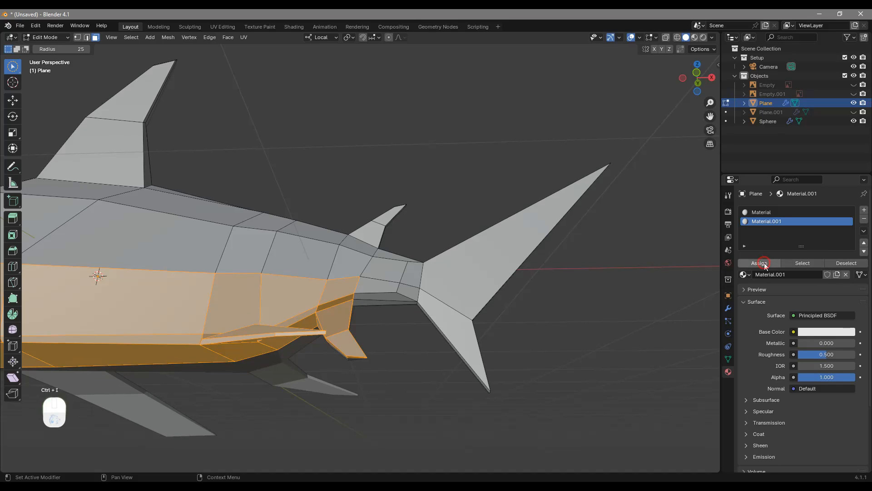
# Step: Slide the vertex above the anal fin toward the head by a factor of about 0.424 and nudge it slightly down
pyautogui.scroll(-3, 464, 293)
pyautogui.moveTo(315, 317); pyautogui.dragTo(379, 326, button='middle')
pyautogui.scroll(2, 380, 325)
pyautogui.press('1')
pyautogui.scroll(3, 408, 281)
pyautogui.click(405, 304)
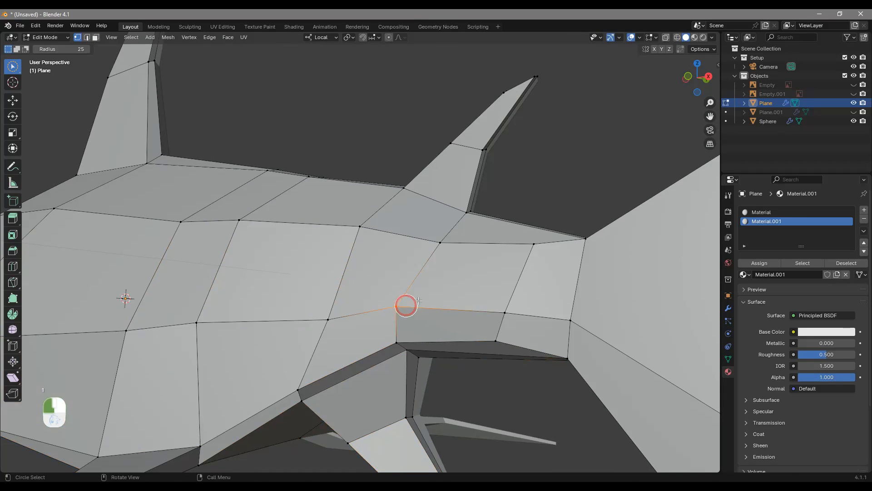
pyautogui.press('g')
pyautogui.press('g')
pyautogui.click(406, 304)
pyautogui.press('g')
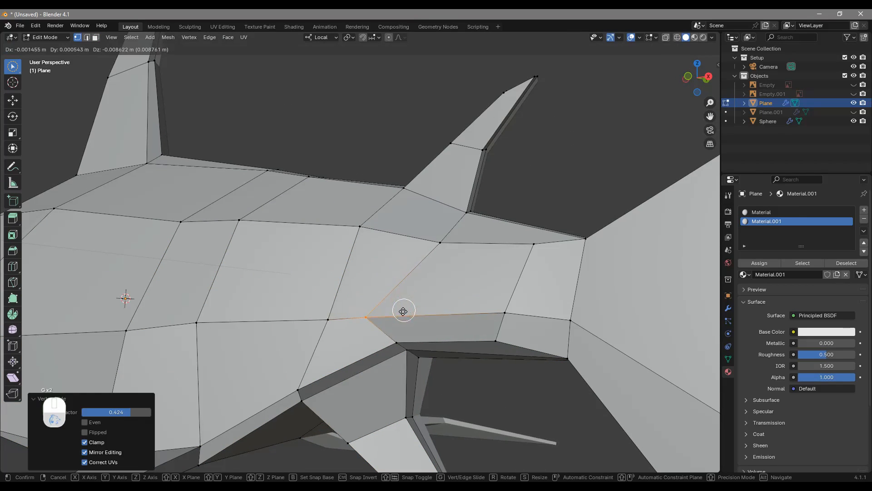
pyautogui.click(400, 313)
pyautogui.moveTo(360, 318); pyautogui.dragTo(552, 335, button='middle')
pyautogui.press('g')
pyautogui.press('Tab')
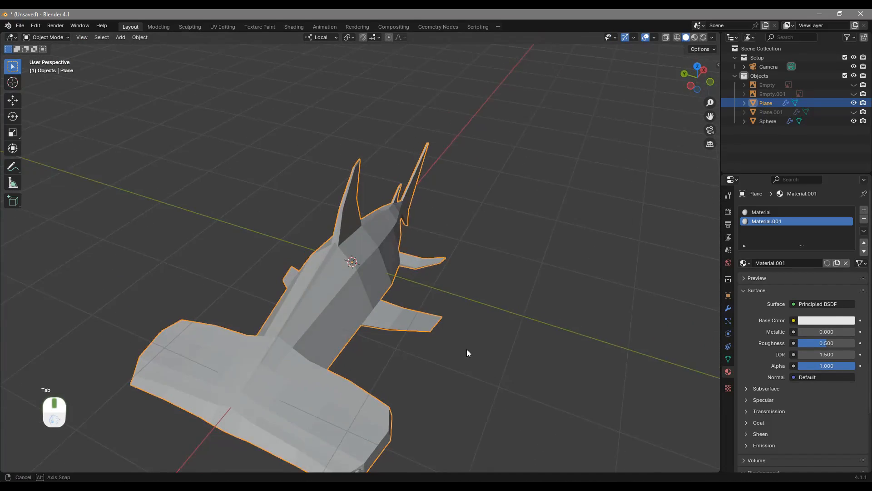
# Step: Switch the viewport to rendered shading and deselect the shark body
pyautogui.moveTo(467, 349); pyautogui.dragTo(412, 321, button='middle')
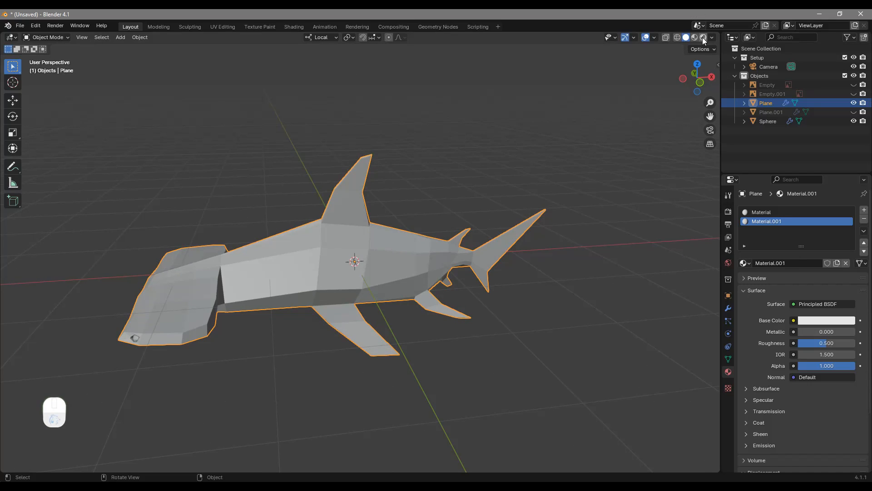
pyautogui.moveTo(383, 254); pyautogui.dragTo(446, 273, button='middle')
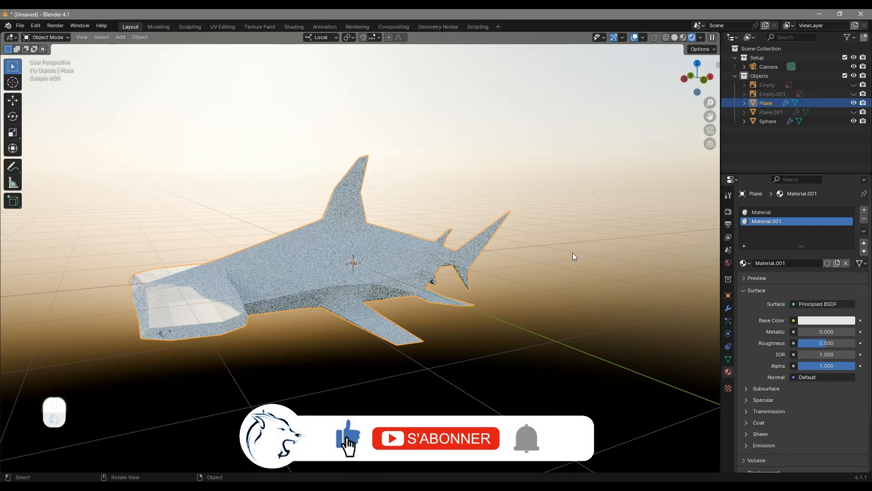
pyautogui.click(583, 253)
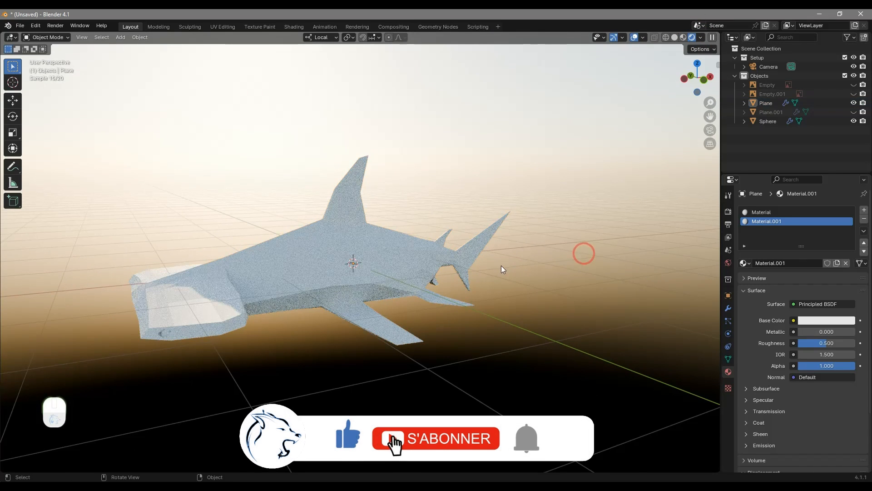
# Step: Set the back material's base color to a muted blue-grey with hue 0.541, saturation 0.384 and value 0.363
pyautogui.click(785, 213)
pyautogui.click(825, 321)
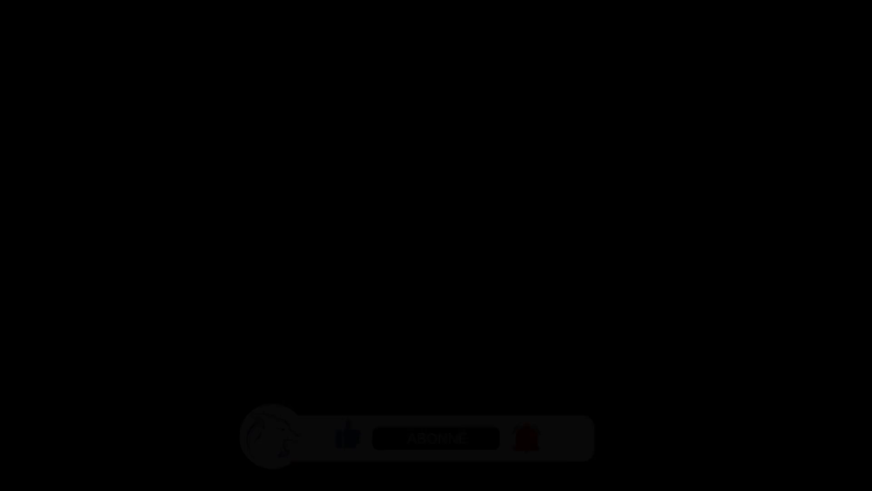
pyautogui.moveTo(848, 182); pyautogui.dragTo(848, 206)
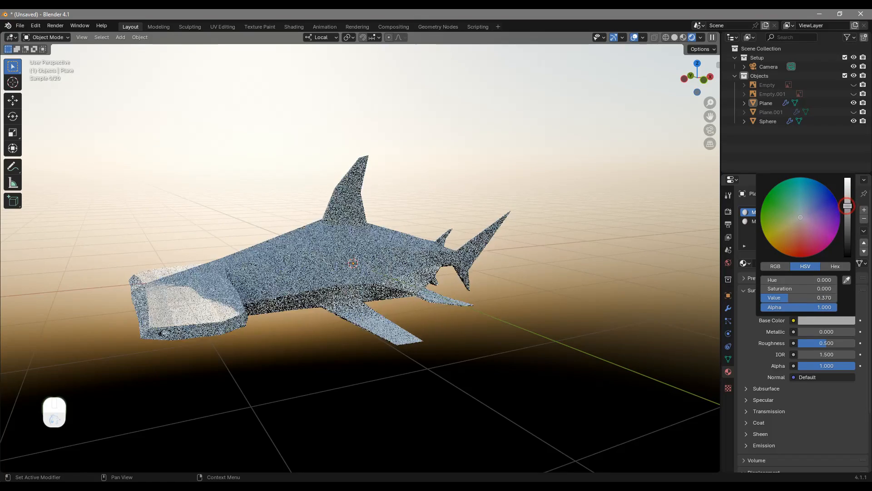
pyautogui.click(802, 209)
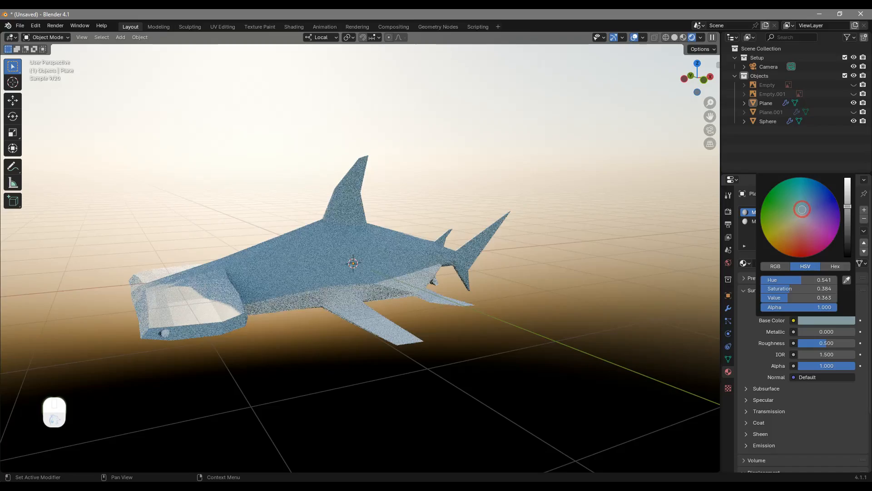
# Step: Start editing the body mesh and slide the vertex on the rear flank's middle edge line by a factor of about -0.670
pyautogui.moveTo(369, 273); pyautogui.dragTo(454, 332, button='middle')
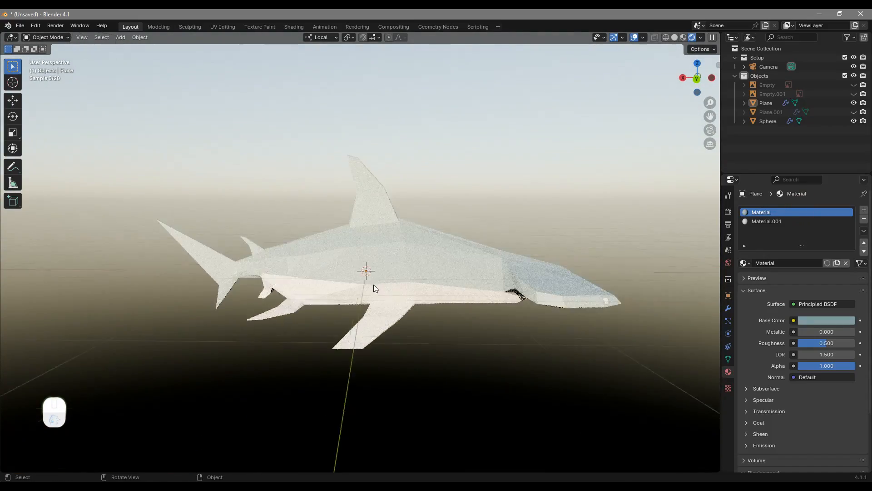
pyautogui.scroll(3, 374, 284)
pyautogui.moveTo(396, 294); pyautogui.dragTo(317, 293, button='middle')
pyautogui.press('Tab')
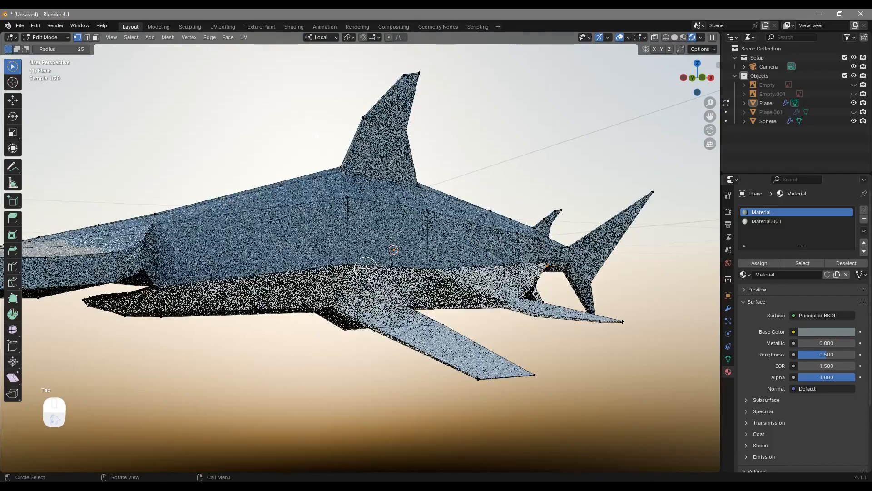
pyautogui.moveTo(351, 253); pyautogui.dragTo(436, 237, button='middle')
pyautogui.press('g')
pyautogui.press('g')
pyautogui.click(503, 275)
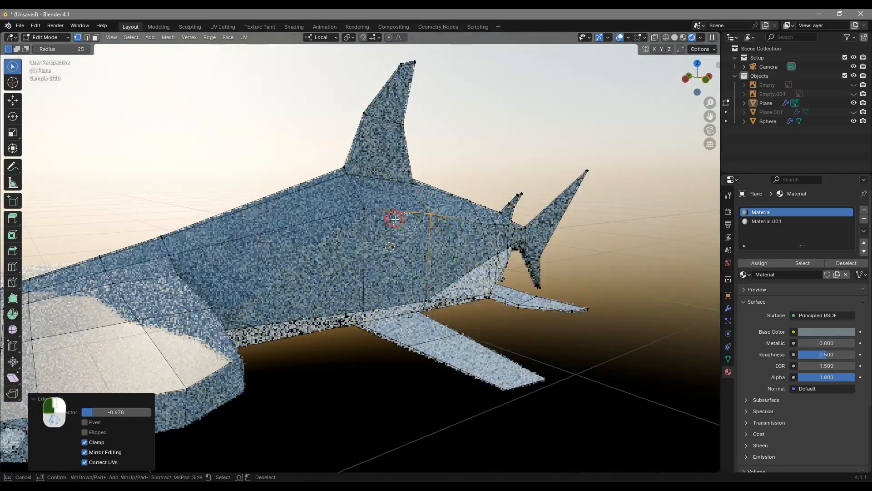
# Step: Slide the neighbouring flank vertex and nudge it about 0.036 m in X, -0.041 m in Y and 0.031 m in Z
pyautogui.press('g')
pyautogui.press('g')
pyautogui.click(443, 249)
pyautogui.press('g')
pyautogui.moveTo(445, 250)
pyautogui.mouseDown(button='middle')
pyautogui.moveTo(487, 247)
pyautogui.moveTo(443, 258)
pyautogui.mouseUp(button='middle')
pyautogui.click(488, 243)
# Step: Lower the vertices on the back-belly color boundary above the pelvic fin to even out the line, and leave mesh editing
pyautogui.click(479, 307)
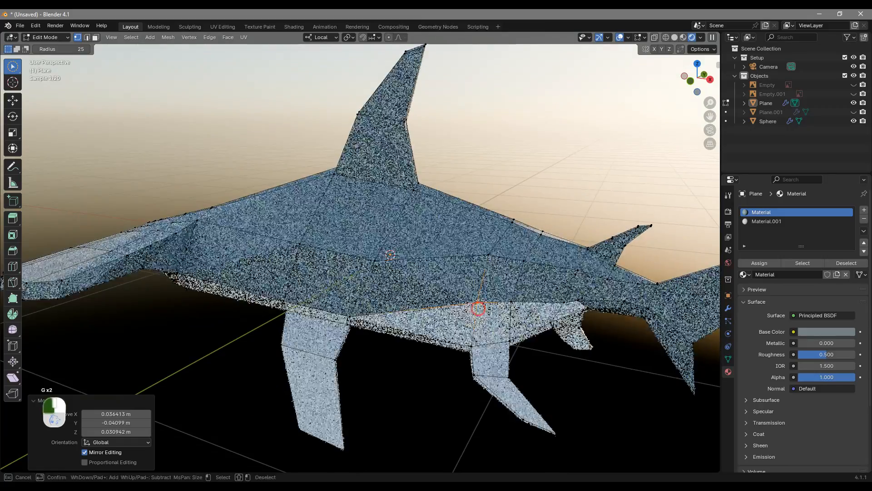
pyautogui.keyDown('shift'); pyautogui.click(502, 304); pyautogui.keyUp('shift')
pyautogui.moveTo(502, 304); pyautogui.dragTo(543, 307, button='middle')
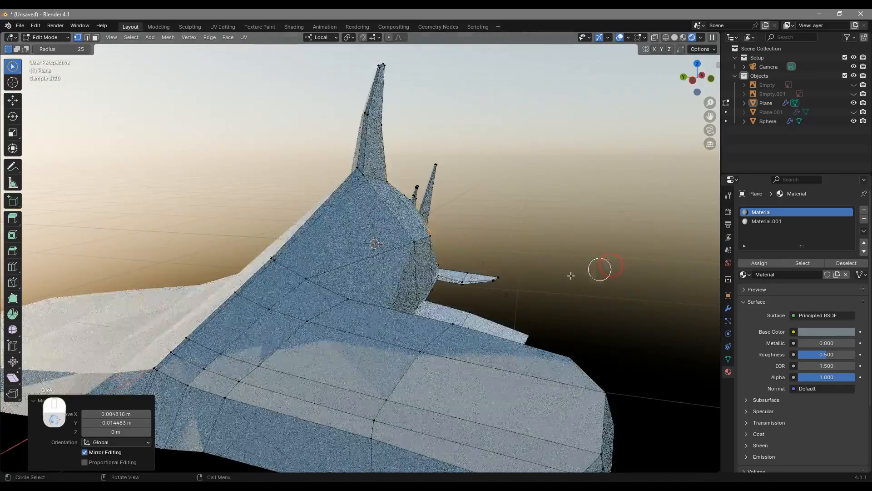
pyautogui.moveTo(570, 274); pyautogui.dragTo(482, 253, button='middle')
pyautogui.press('r')
pyautogui.press('z')
pyautogui.click(582, 318)
pyautogui.moveTo(477, 316); pyautogui.dragTo(516, 309)
pyautogui.press('g')
pyautogui.click(509, 307)
pyautogui.press('Tab')
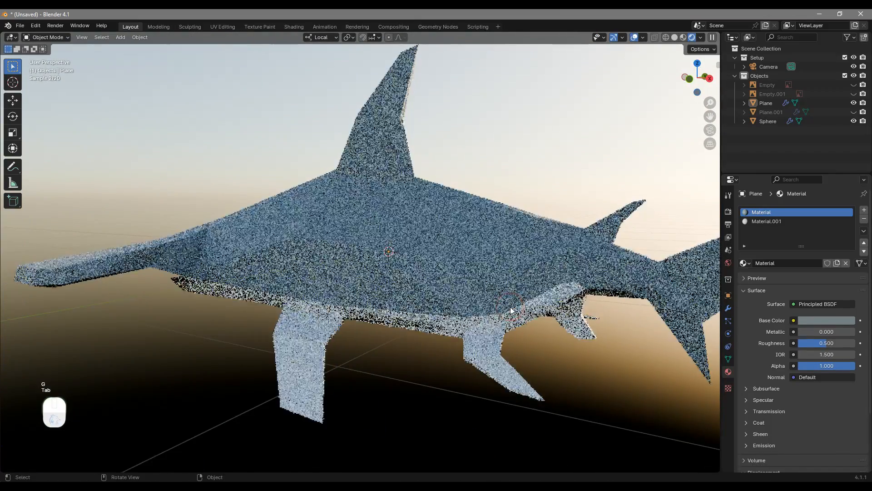
# Step: Move the color-boundary vertex just ahead of the anal fin slightly down, by about 0.04 m
pyautogui.scroll(-3, 507, 306)
pyautogui.press('Tab')
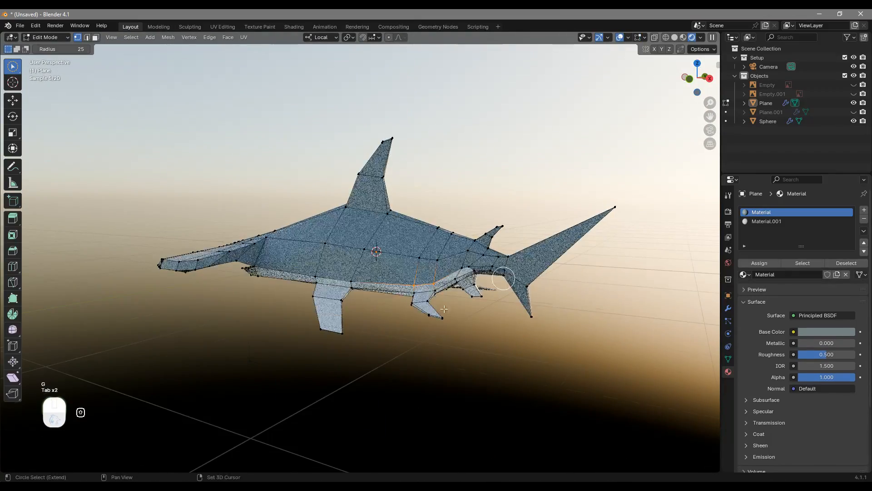
pyautogui.scroll(5, 389, 375)
pyautogui.press('c')
pyautogui.press('g')
pyautogui.press('g')
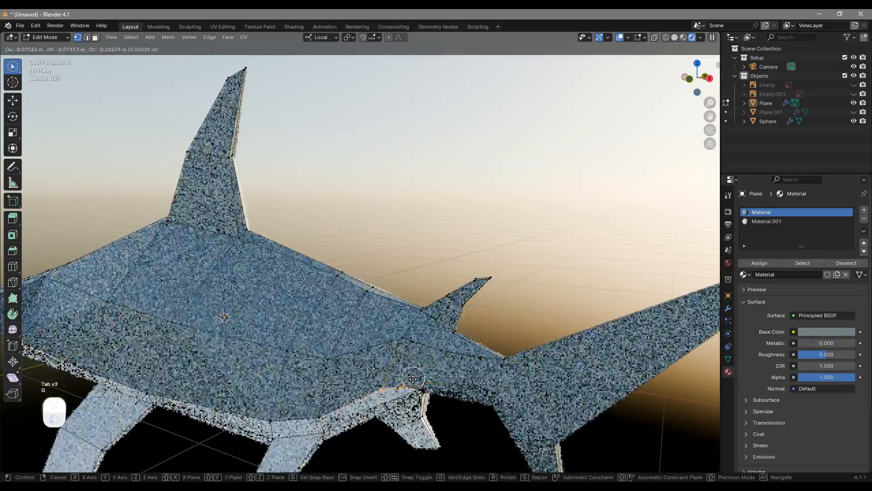
pyautogui.click(416, 372)
# Step: Slide another flank vertex near the tail stalk slightly along its edge and return to object mode
pyautogui.press('Tab')
pyautogui.moveTo(417, 372); pyautogui.dragTo(432, 370, button='middle')
pyautogui.press('Tab')
pyautogui.click(472, 366)
pyautogui.press('g')
pyautogui.press('g')
pyautogui.click(468, 373)
pyautogui.press('Tab')
pyautogui.scroll(-5, 467, 374)
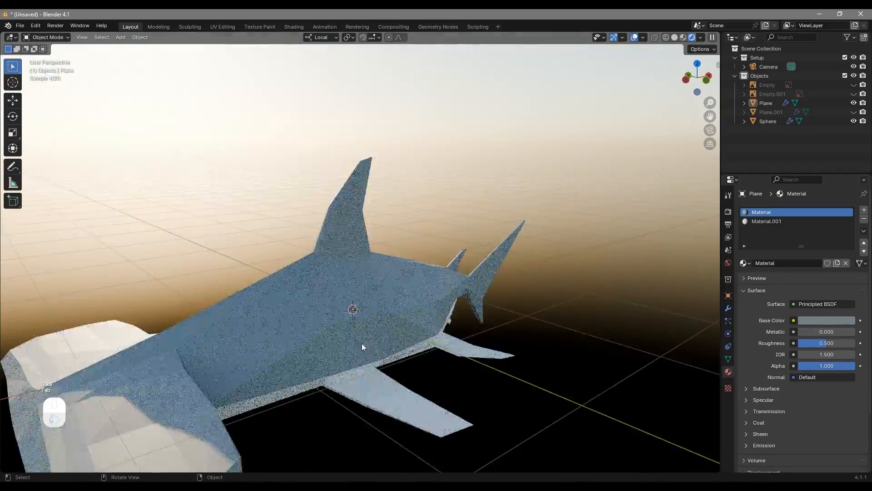
# Step: Give the eyeballs a new material with a black base color and deselect them
pyautogui.click(266, 355)
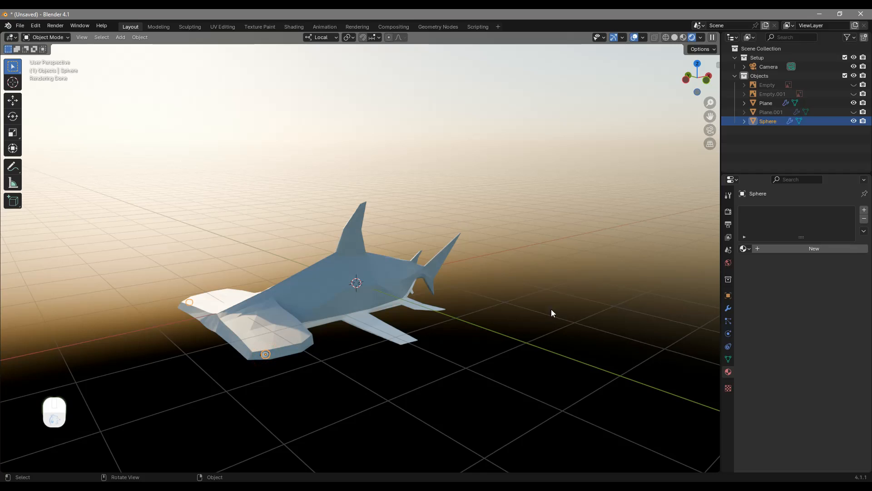
pyautogui.click(803, 249)
pyautogui.click(810, 305)
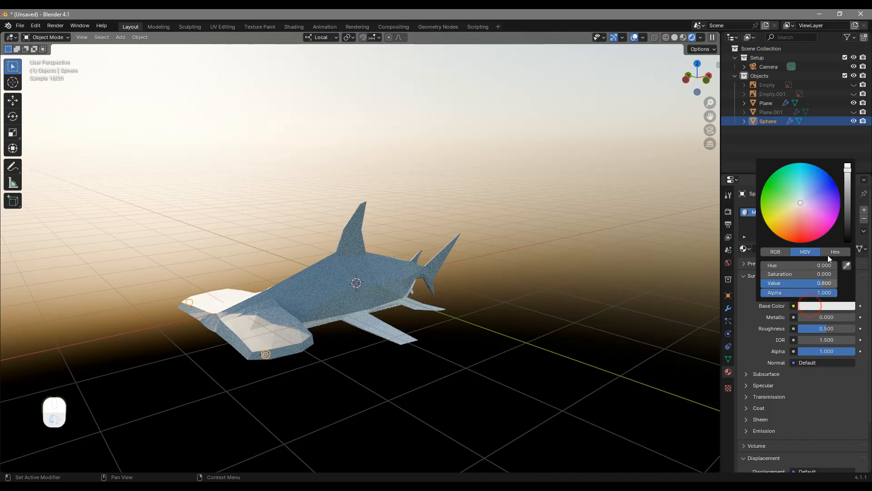
pyautogui.moveTo(847, 228); pyautogui.dragTo(846, 242)
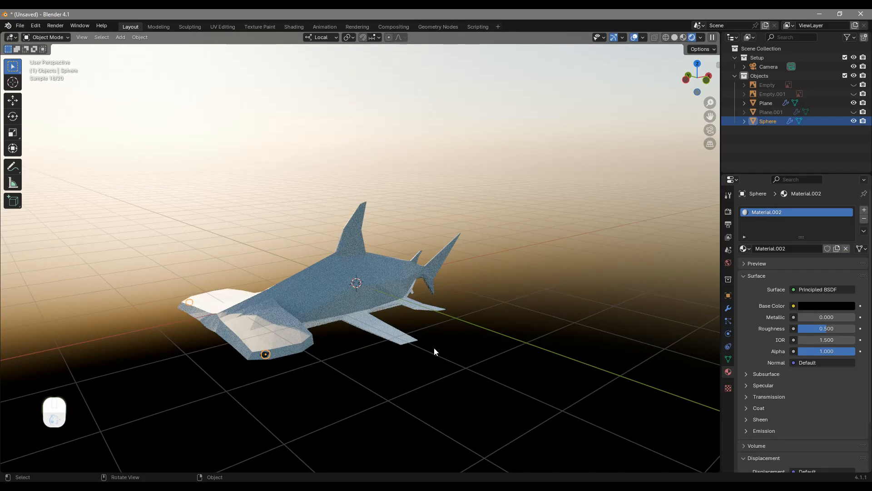
pyautogui.click(585, 355)
# Step: Select the upper faces of the pectoral and pelvic fins on the body mesh and assign the blue-grey back material to them
pyautogui.keyDown('shift'); pyautogui.moveTo(401, 312); pyautogui.dragTo(438, 267, button='middle'); pyautogui.keyUp('shift')
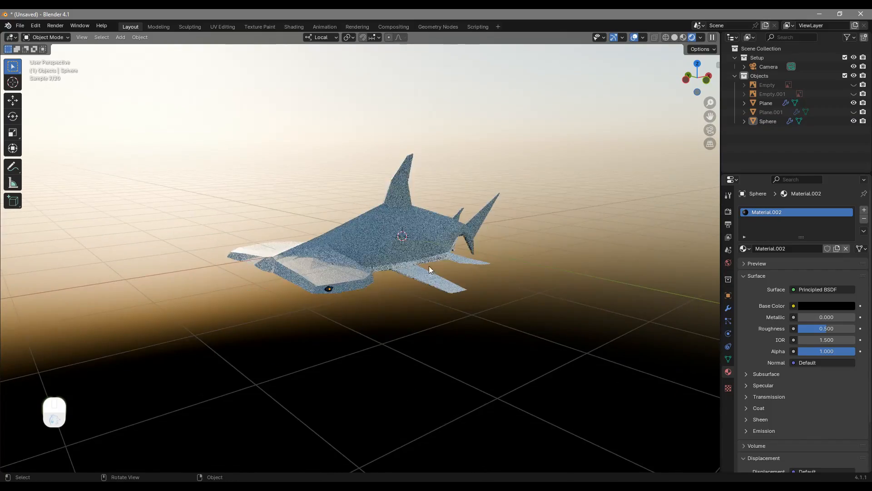
pyautogui.scroll(4, 501, 298)
pyautogui.scroll(4, 495, 302)
pyautogui.click(438, 286)
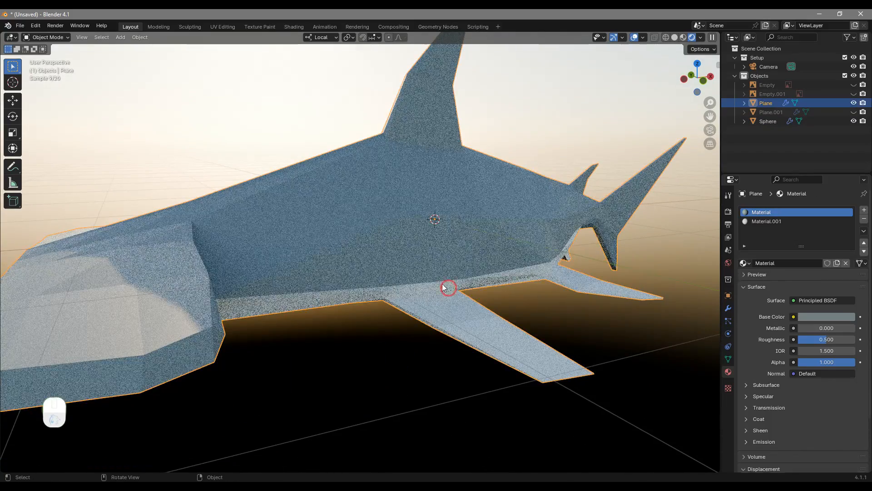
pyautogui.press('Tab')
pyautogui.press('3')
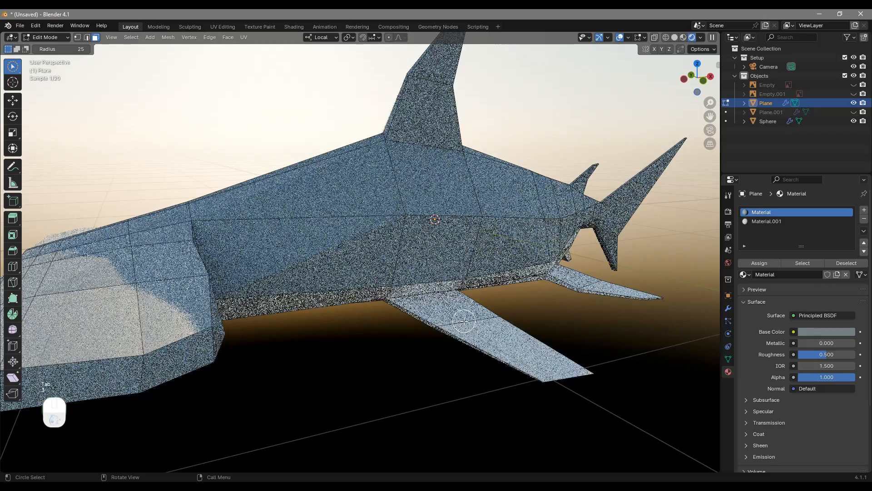
pyautogui.keyDown('shift'); pyautogui.moveTo(464, 317); pyautogui.dragTo(427, 282); pyautogui.keyUp('shift')
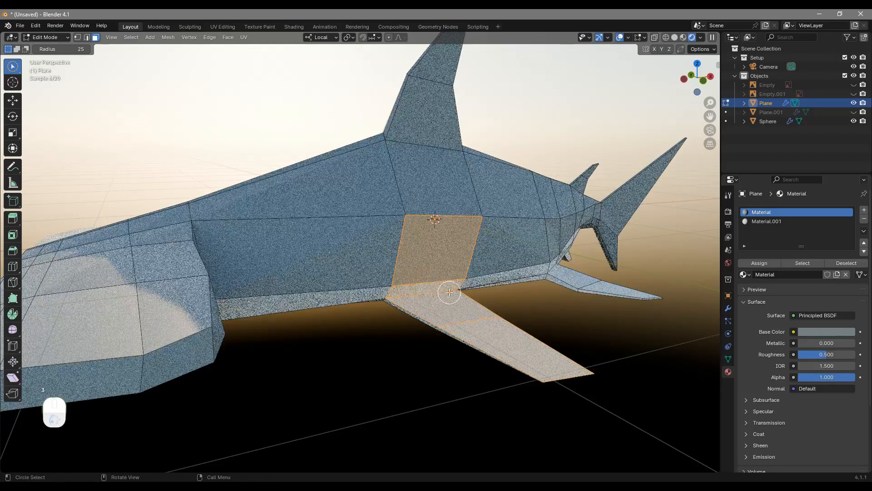
pyautogui.moveTo(559, 296); pyautogui.dragTo(431, 344, button='middle')
pyautogui.keyDown('shift'); pyautogui.click(431, 345); pyautogui.keyUp('shift')
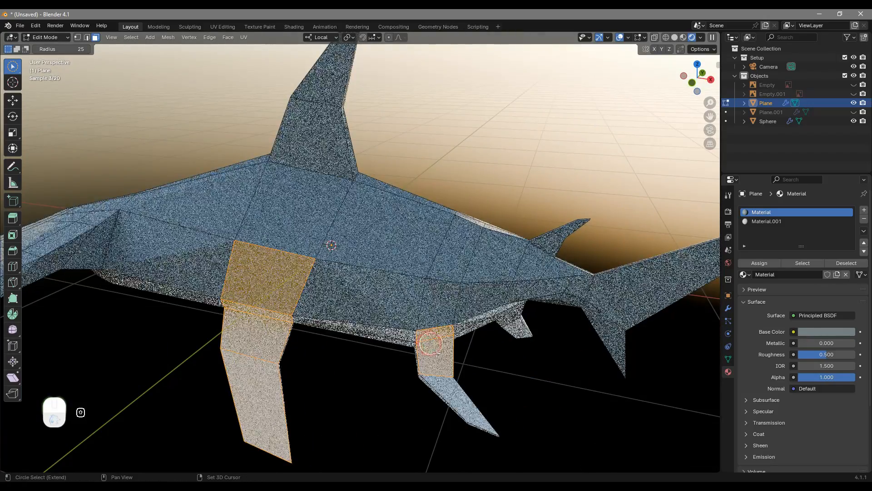
pyautogui.keyDown('shift'); pyautogui.click(448, 376); pyautogui.keyUp('shift')
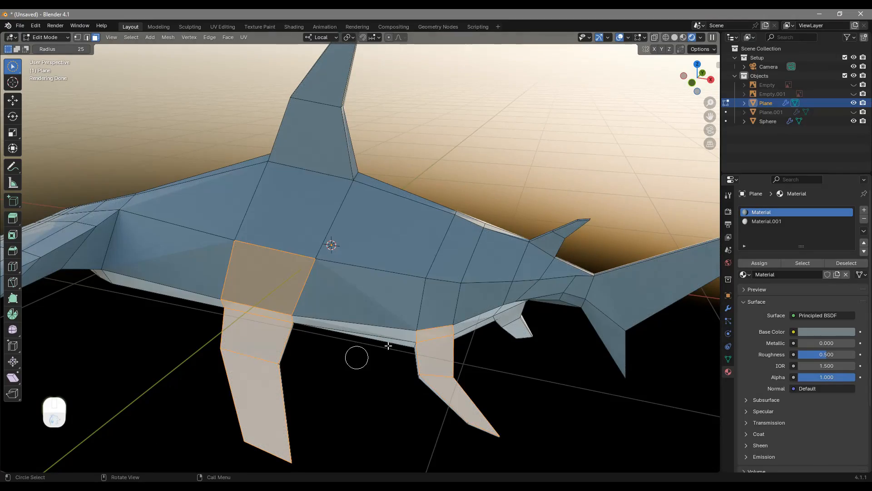
# Step: Move the color-boundary vertex above the pectoral fin's front root about 0.13 m toward the head
pyautogui.moveTo(435, 348); pyautogui.dragTo(401, 326, button='middle')
pyautogui.press('1')
pyautogui.scroll(5, 330, 237)
pyautogui.click(331, 237)
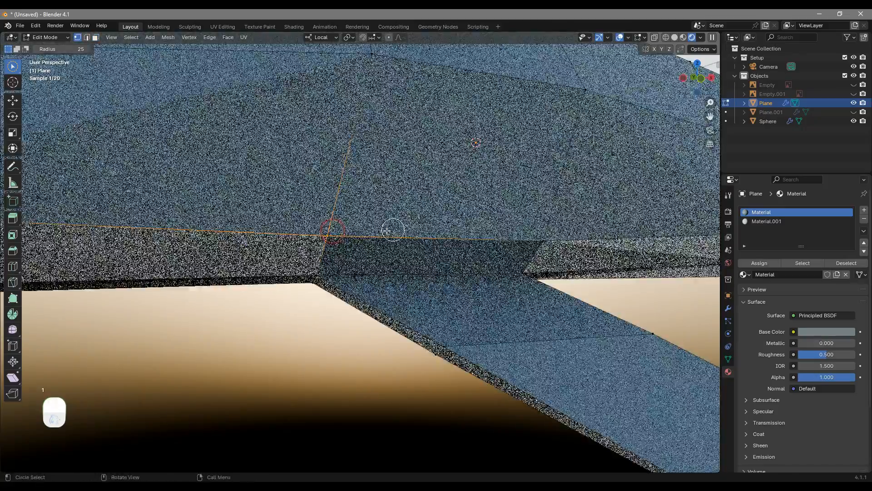
pyautogui.press('g')
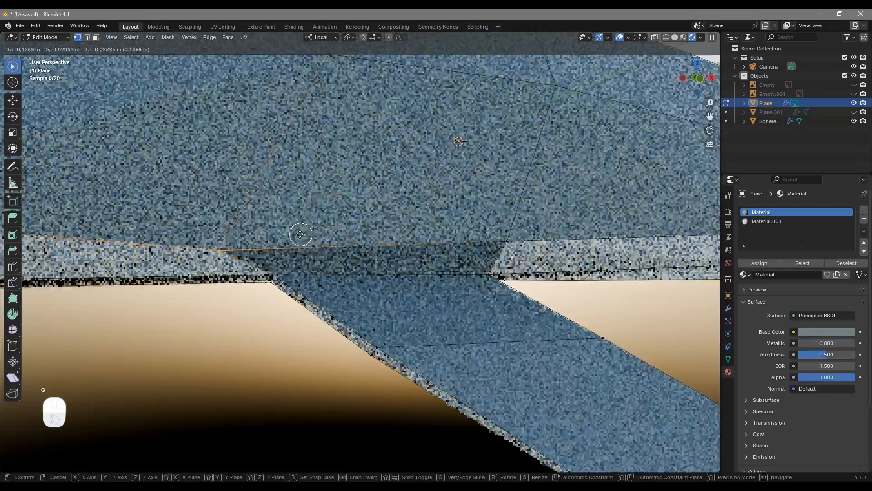
pyautogui.click(298, 234)
# Step: Move the color-boundary vertex above the pectoral fin's rear root toward the tail, refine its position and leave mesh editing
pyautogui.click(505, 240)
pyautogui.press('g')
pyautogui.click(552, 244)
pyautogui.moveTo(553, 244); pyautogui.dragTo(350, 282, button='middle')
pyautogui.press('g')
pyautogui.click(441, 252)
pyautogui.press('Tab')
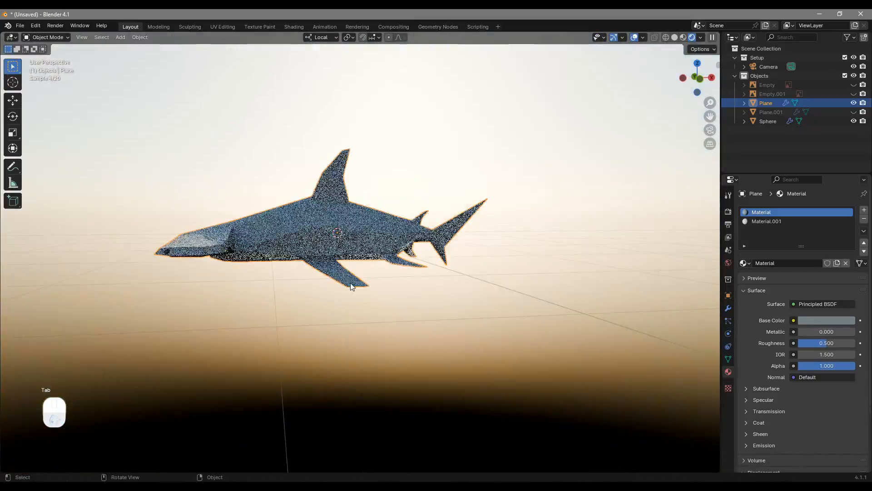